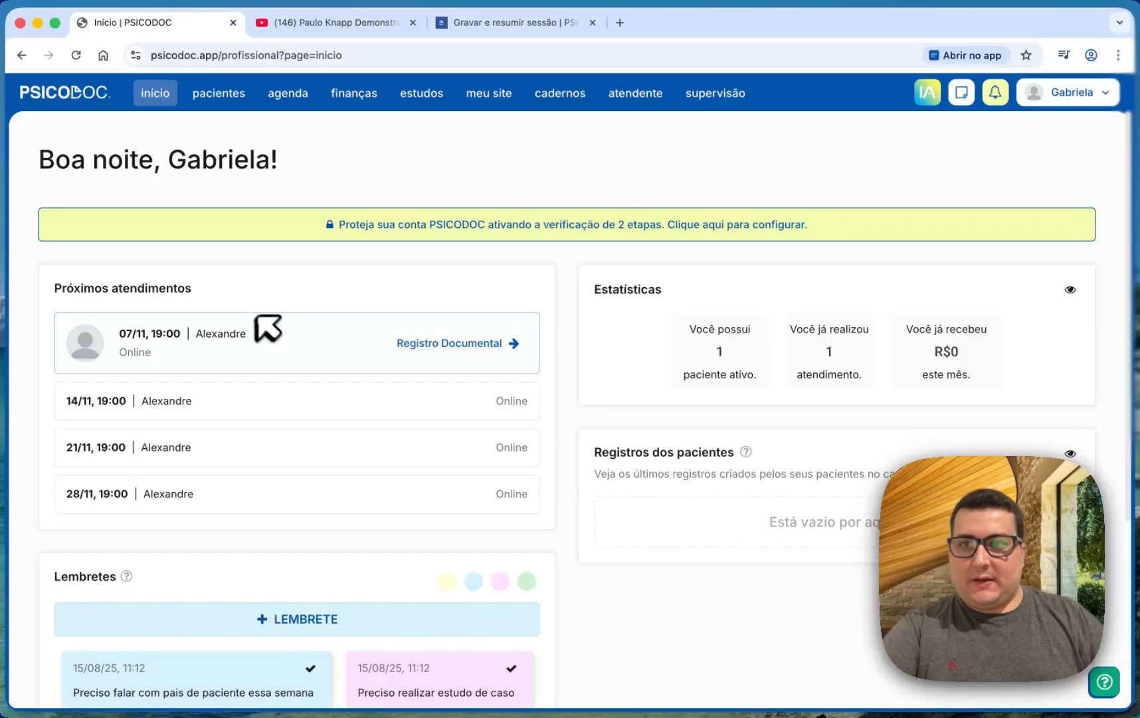
Step: Open the patient's Registro Documental from the 07/11 appointment and start the session record for 14/11/25 at 19:00
click(474, 346)
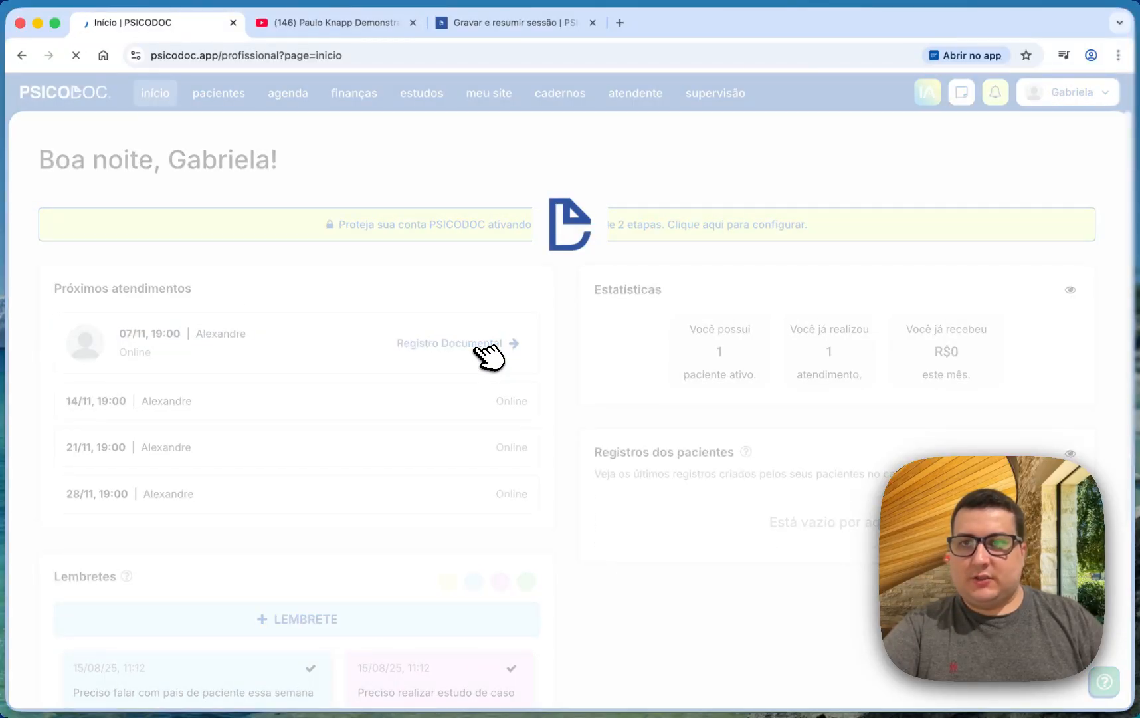
click(302, 329)
scroll(644, 336, down, 1)
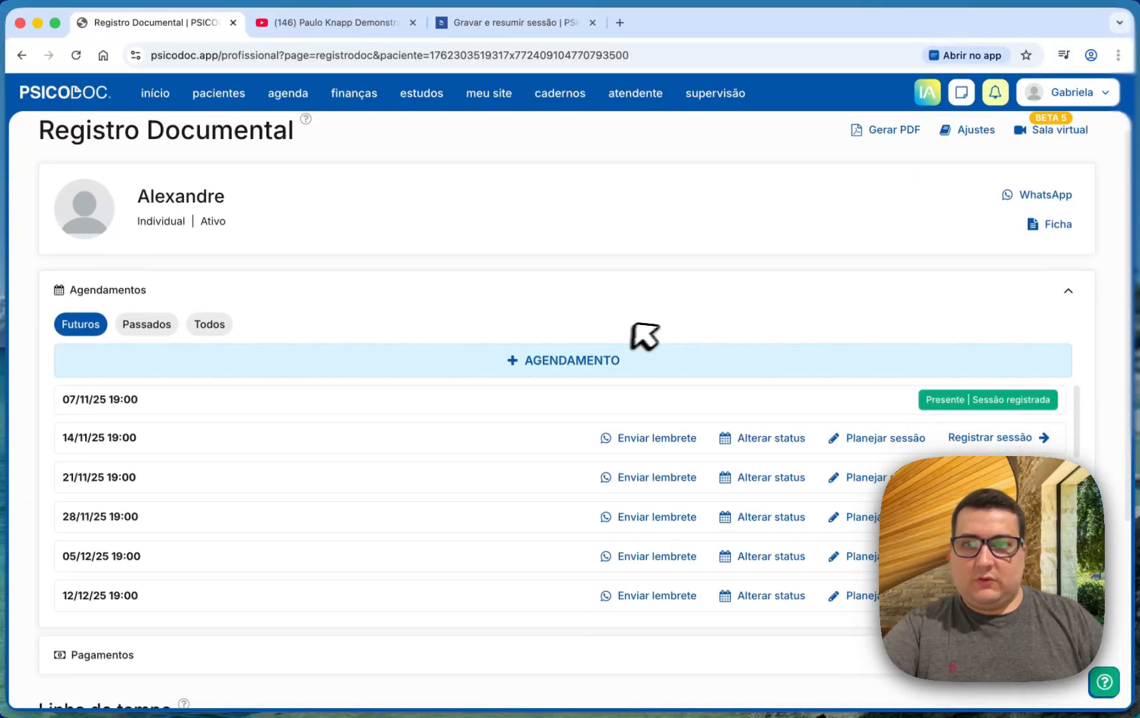
scroll(310, 425, down, 1)
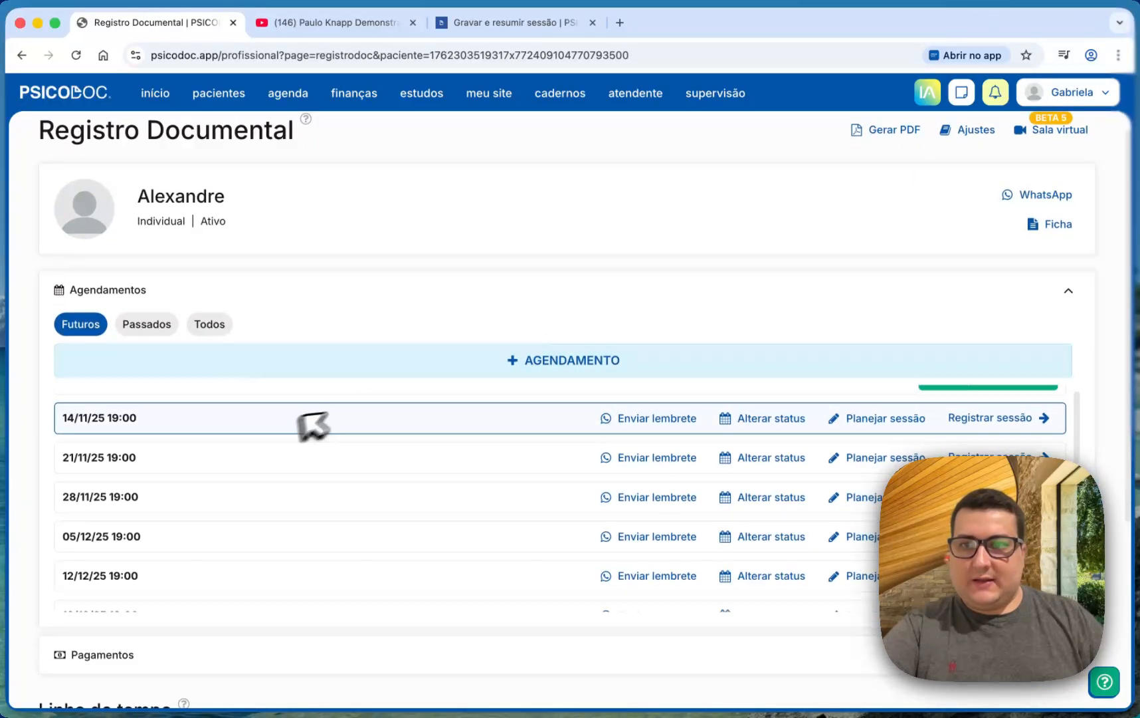
click(979, 421)
scroll(924, 392, down, 2)
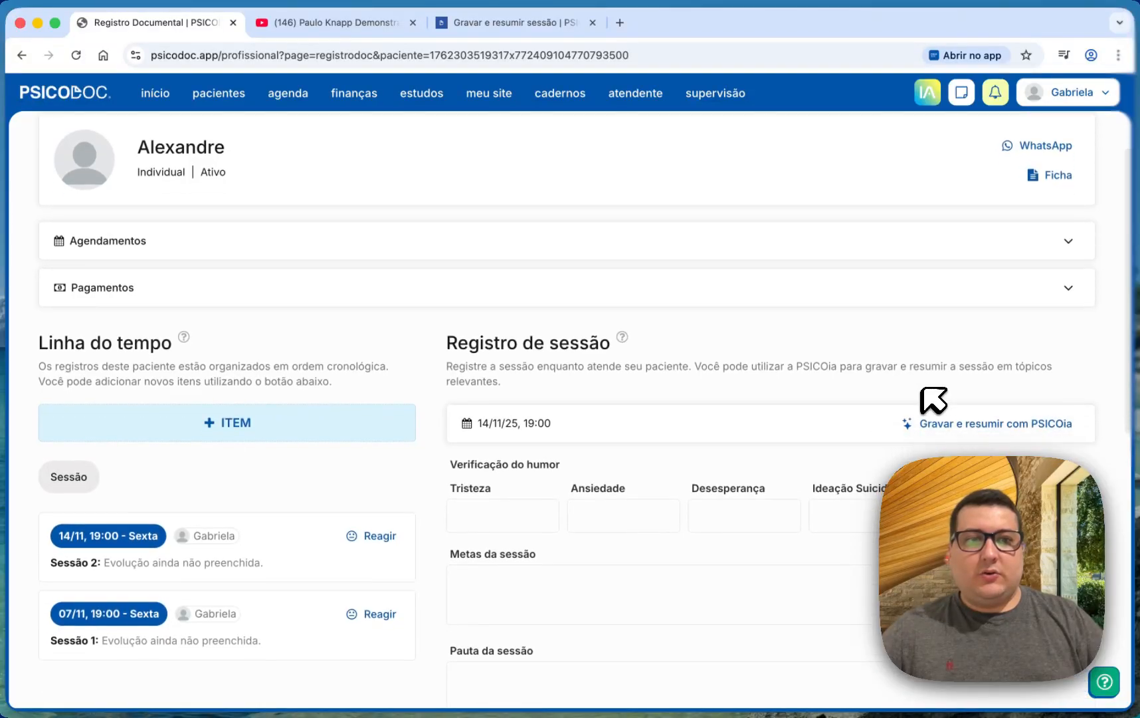
scroll(931, 399, down, 4)
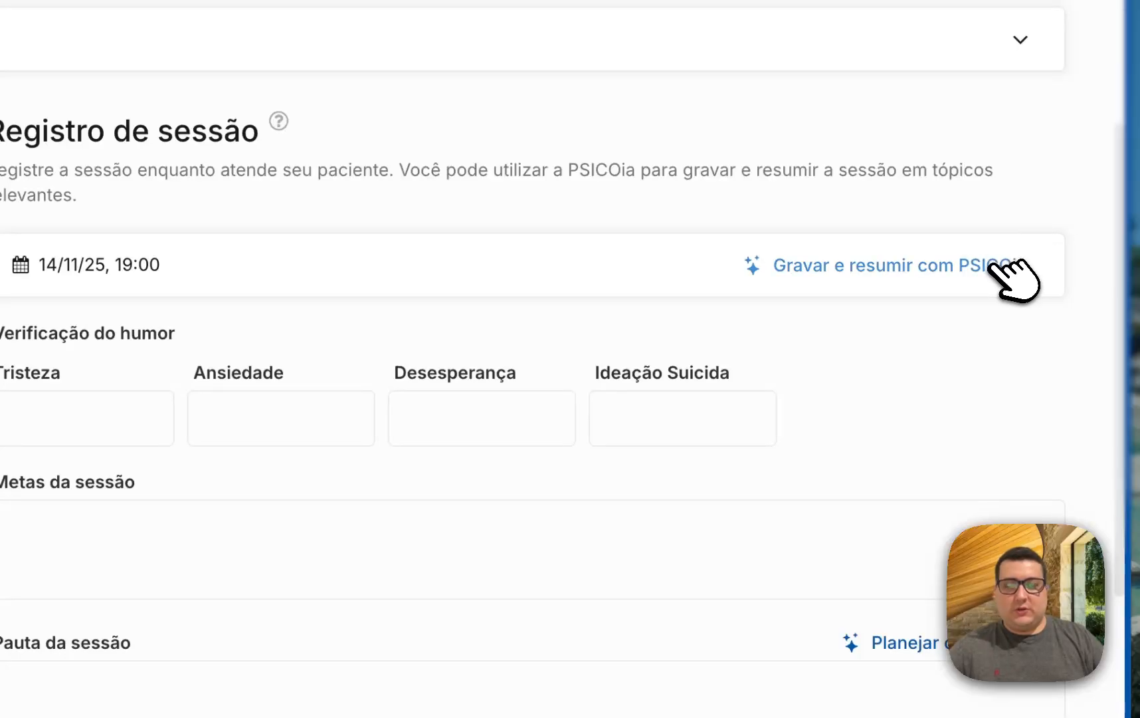
Step: Start recording and transcribing the session with PSICOia as Presencial, with Paciente present and the Em tópicos summary model
click(872, 265)
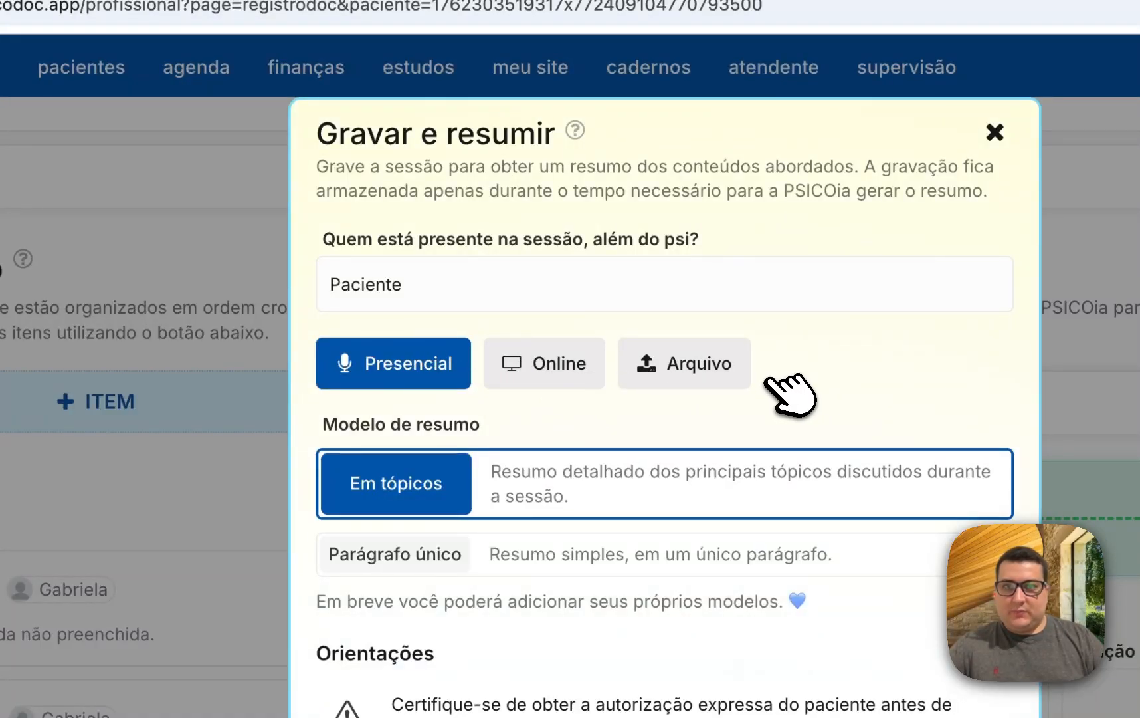
drag(323, 240, 705, 242)
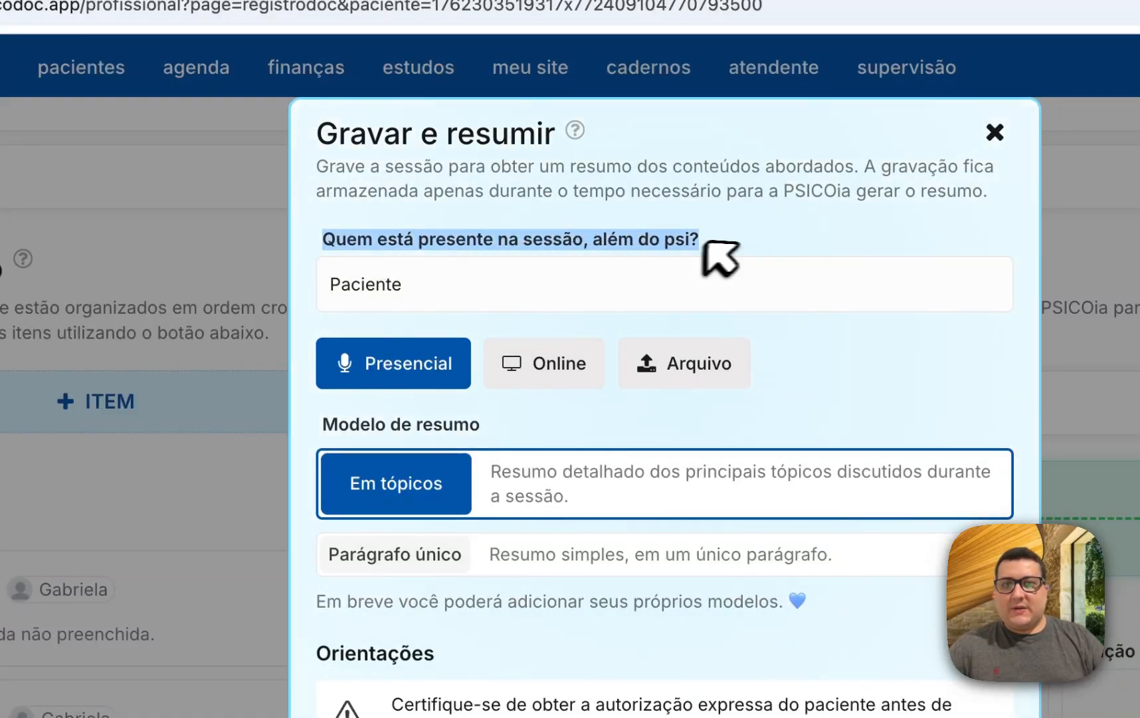
click(692, 242)
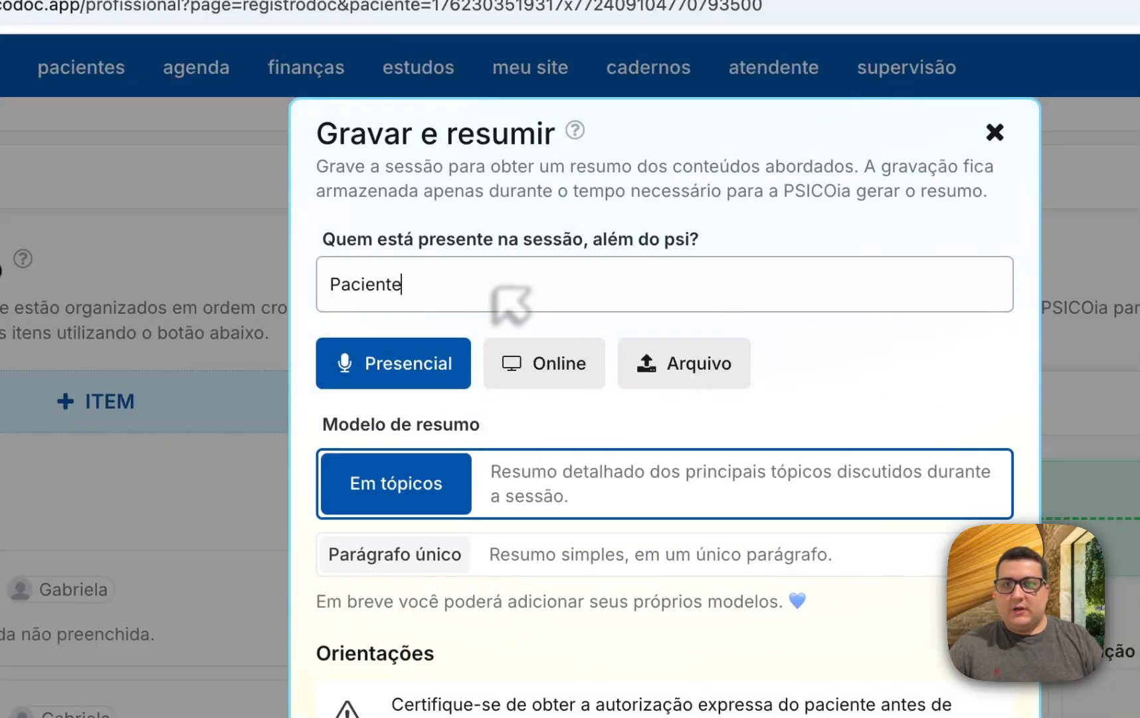
double_click(403, 283)
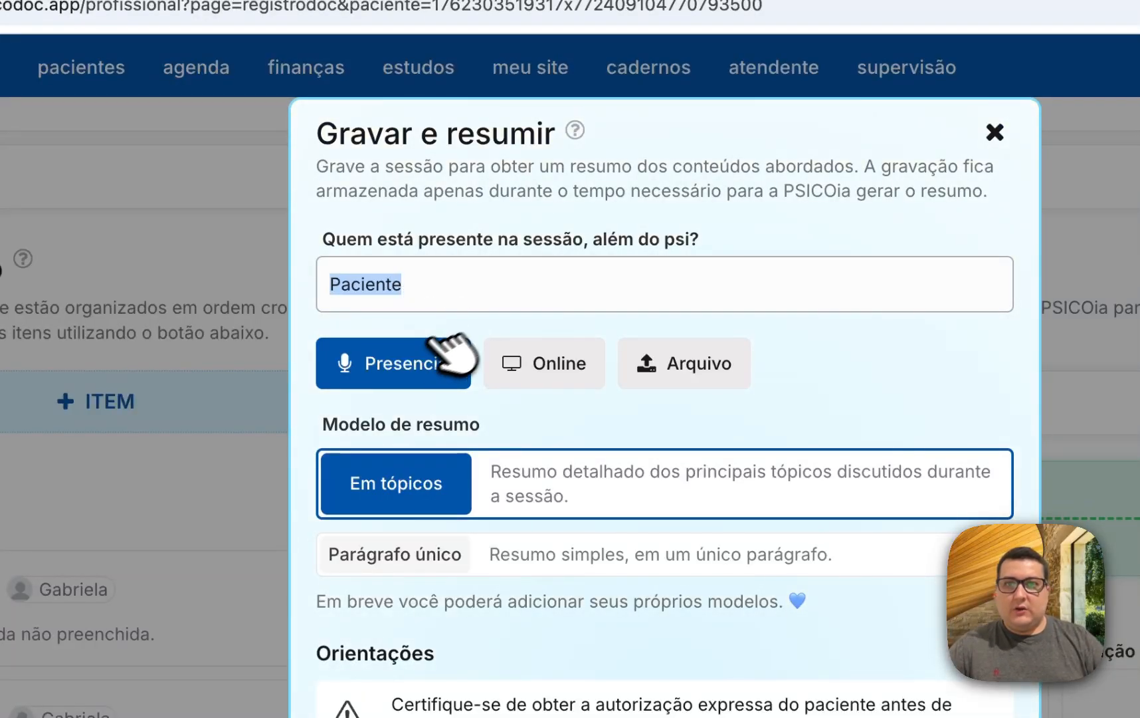
click(425, 355)
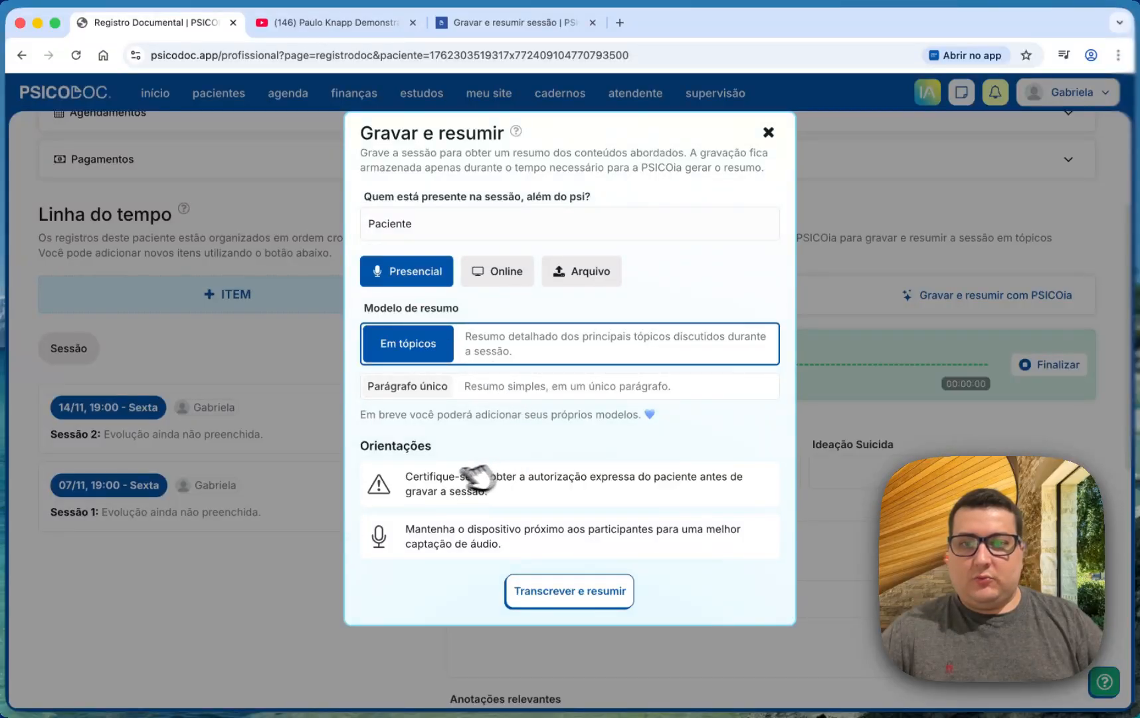
click(598, 591)
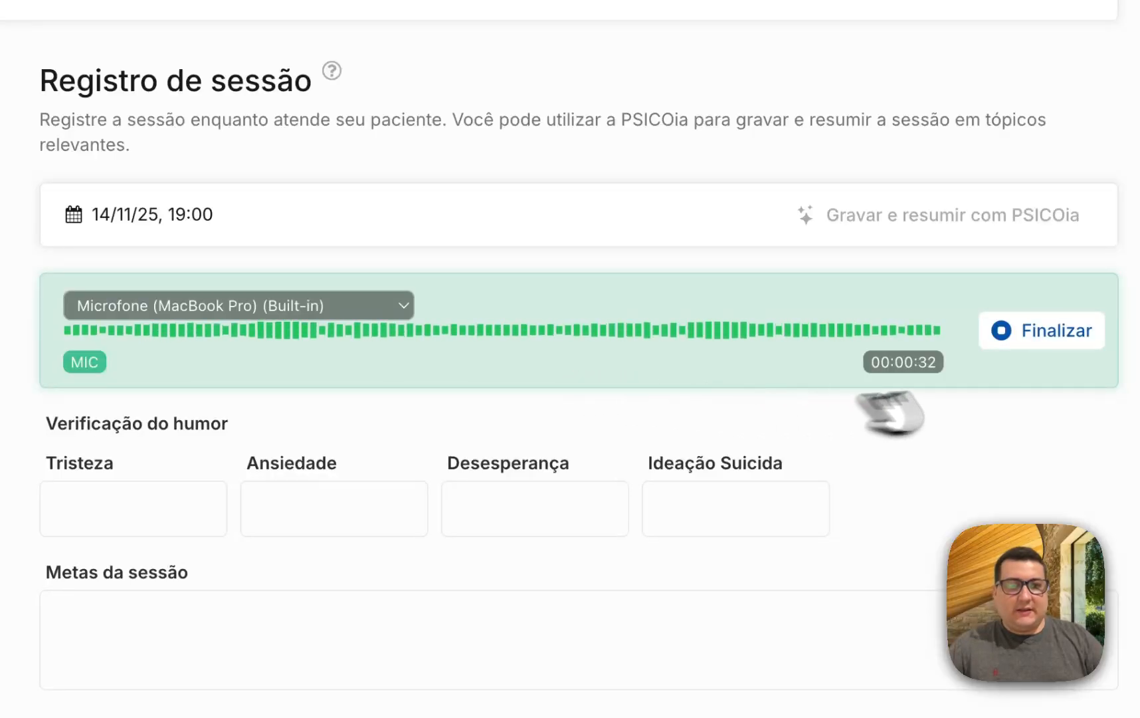
Step: Finalize the in-person recording and expand the full transcription below the generated summary
click(1057, 332)
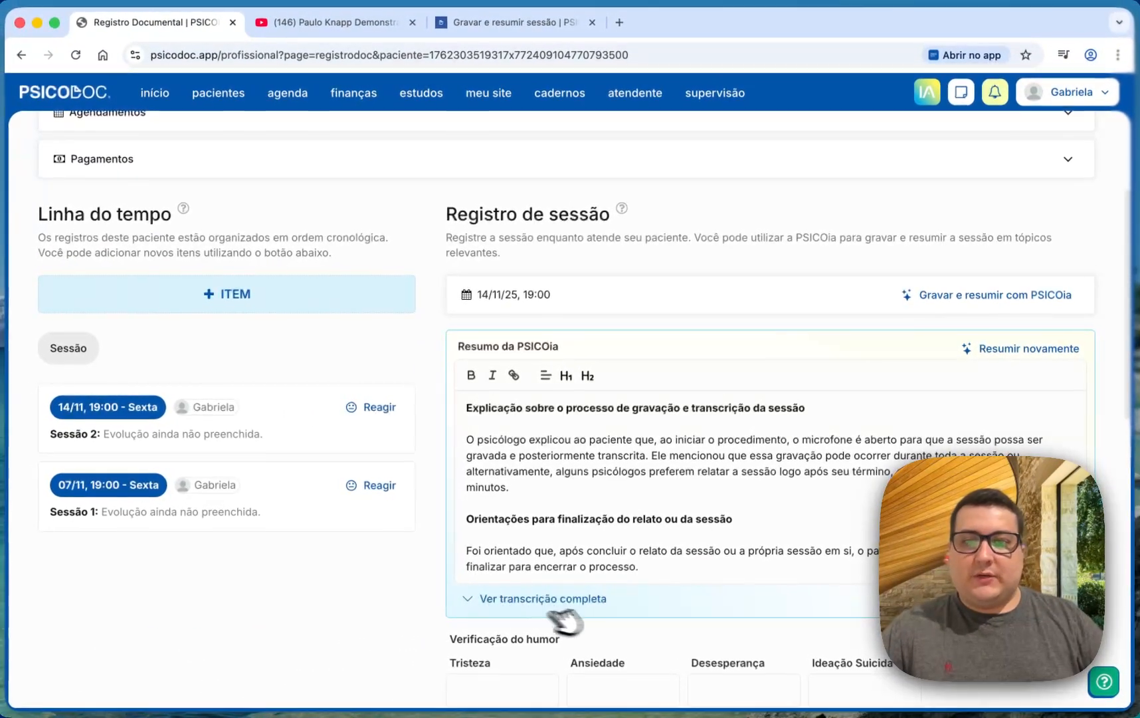
click(509, 601)
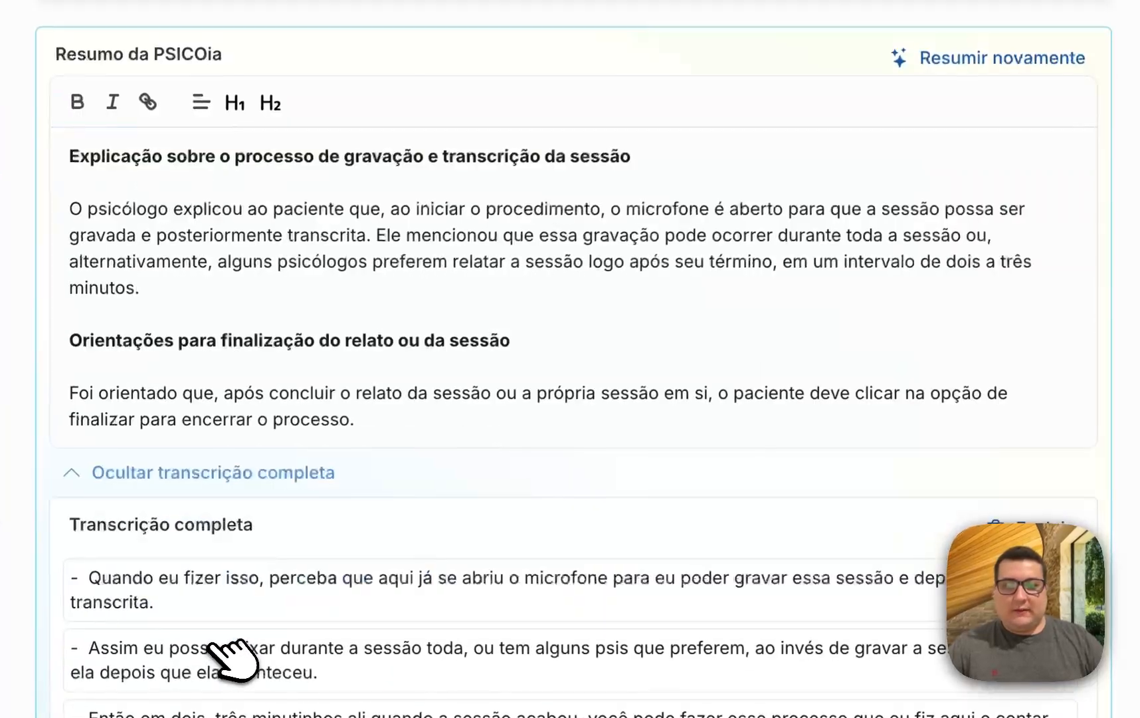
scroll(438, 529, down, 4)
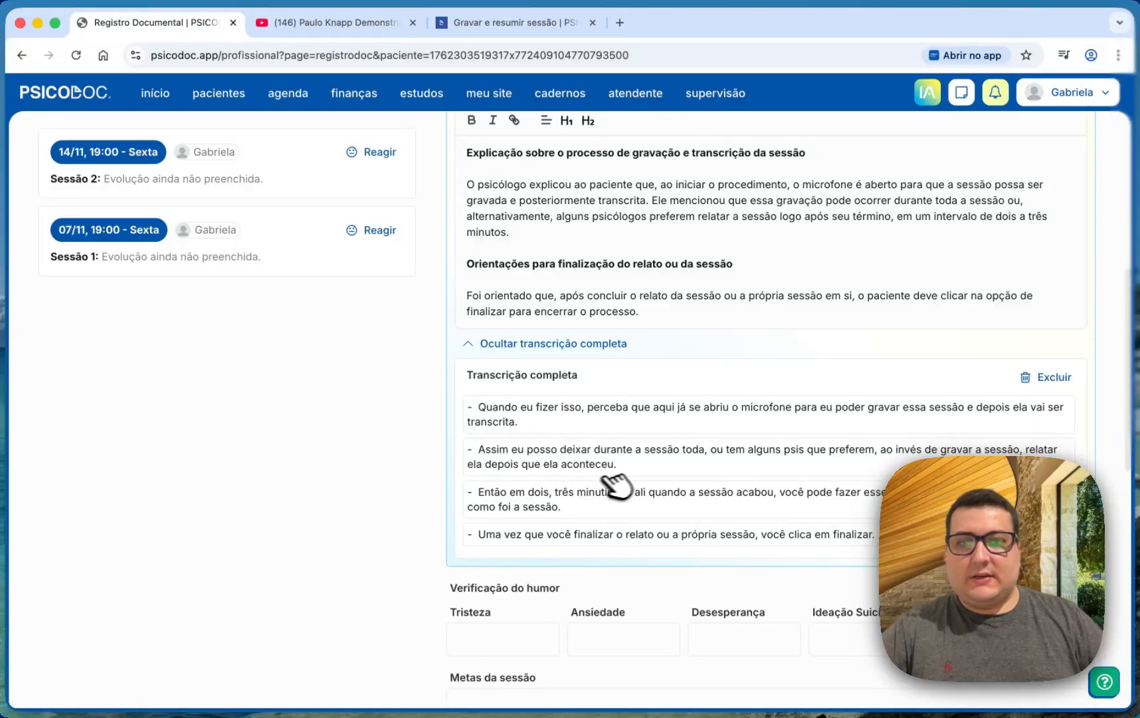
Step: Permanently delete the session's transcription and clear all the text in the PSICOia summary
click(1046, 376)
click(538, 298)
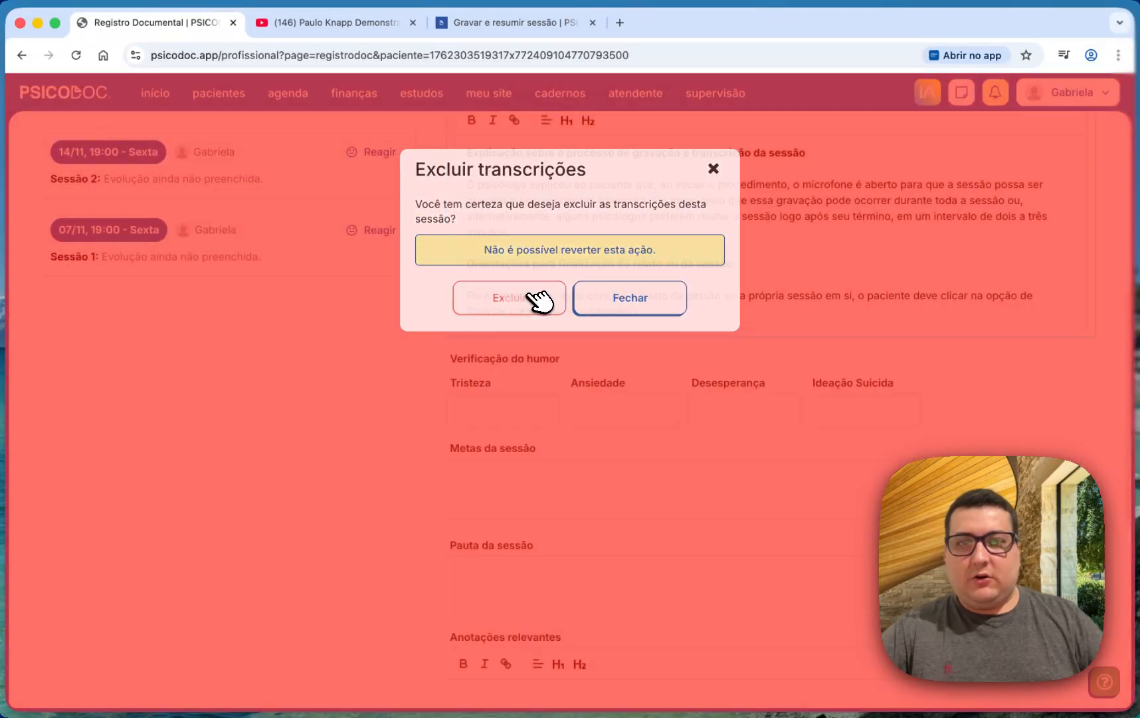
scroll(651, 407, up, 3)
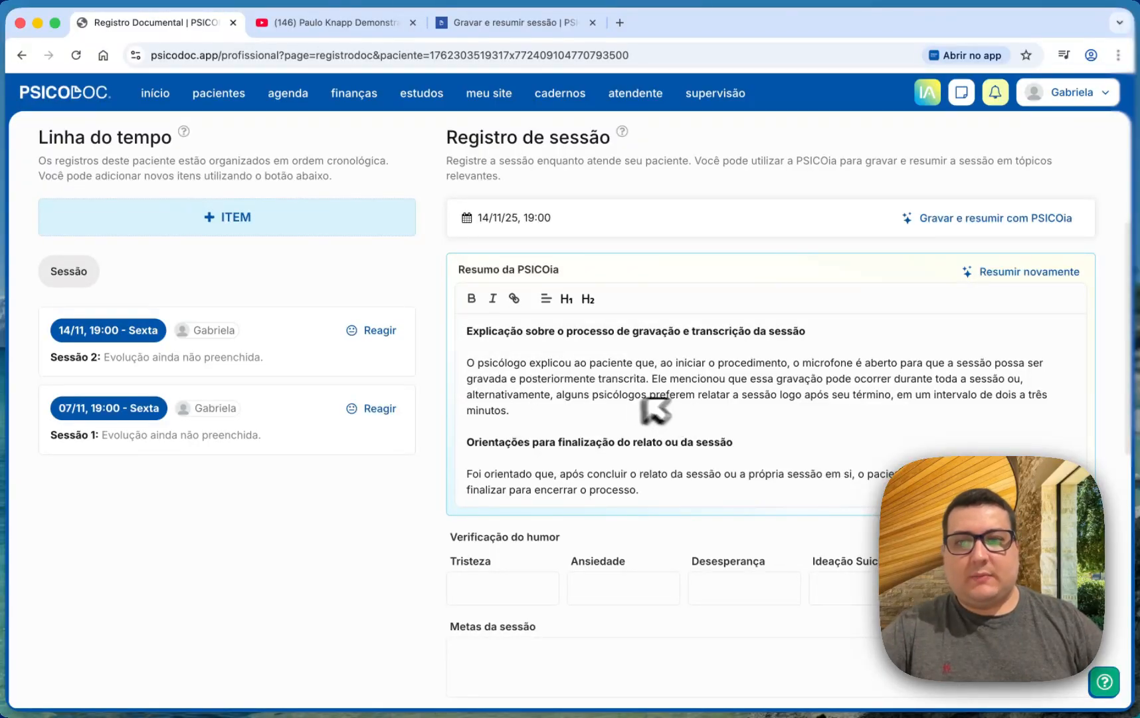
key(super+a)
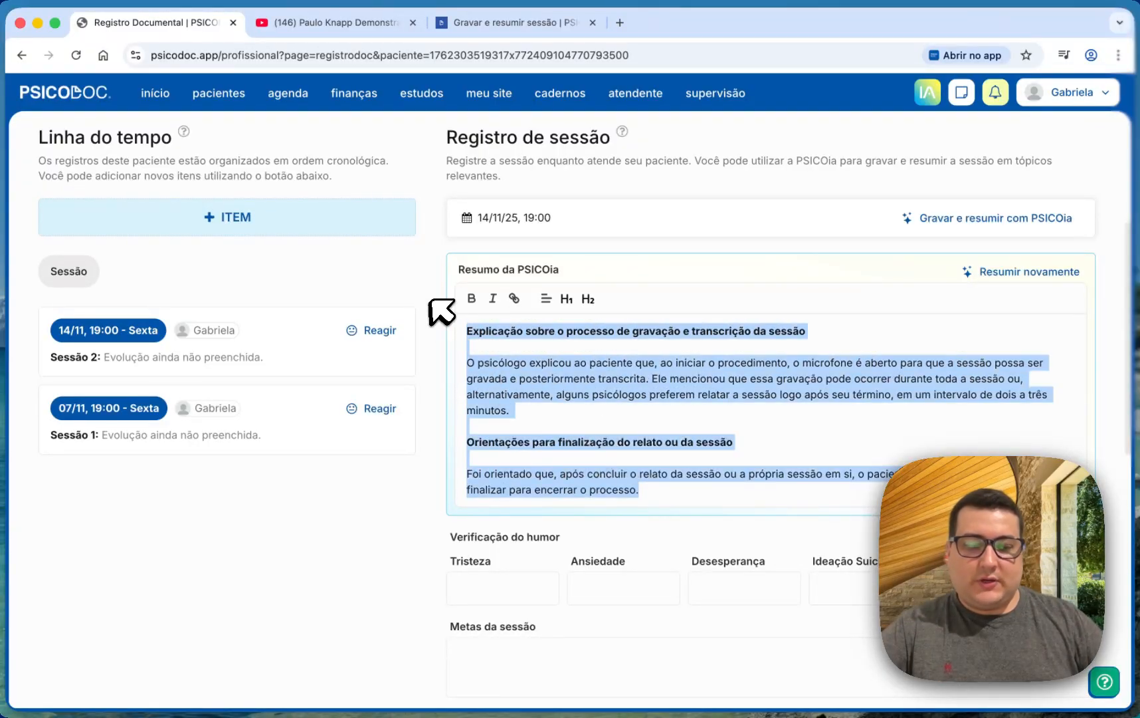
key(BackSpace)
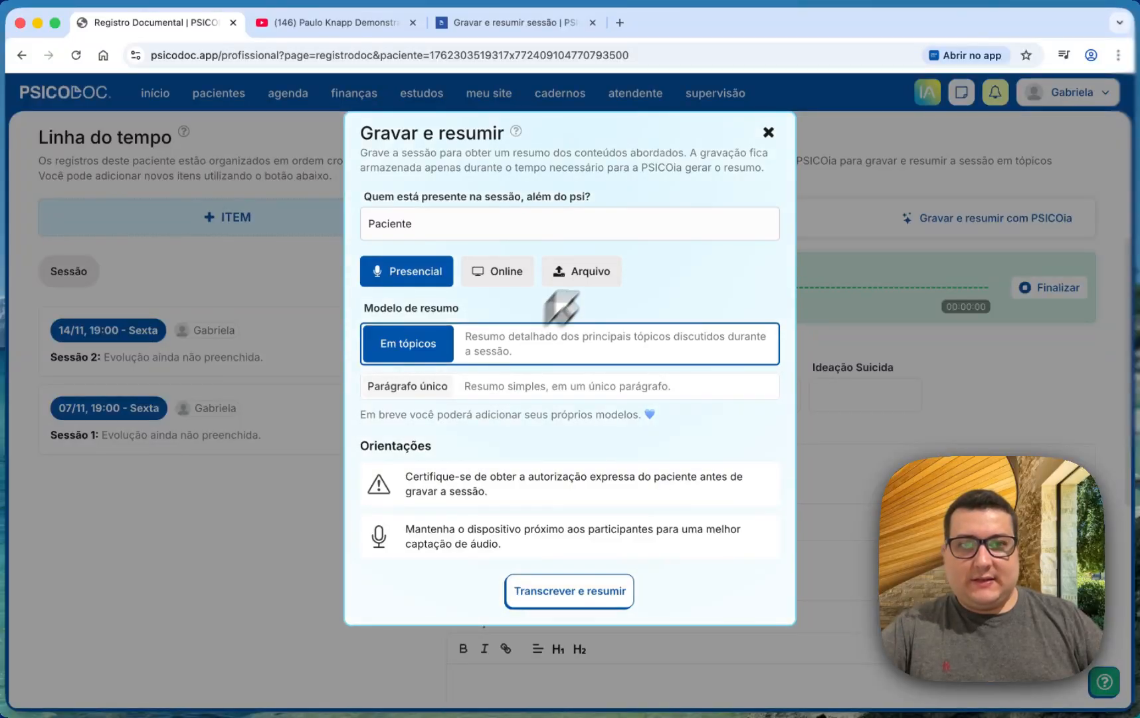
Step: Preview the "Termo de Consentimento para Gravação de Sessões" contract template through a new timeline item, and close it without generating the contract
click(768, 132)
click(267, 224)
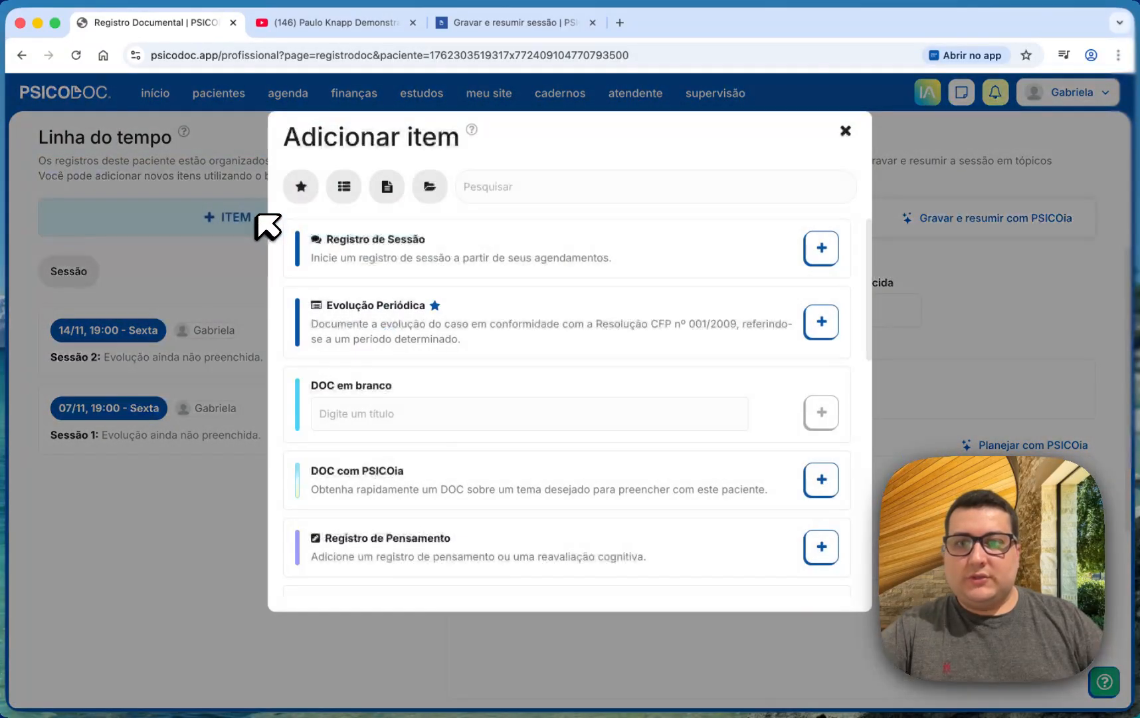
scroll(525, 372, down, 5)
click(503, 342)
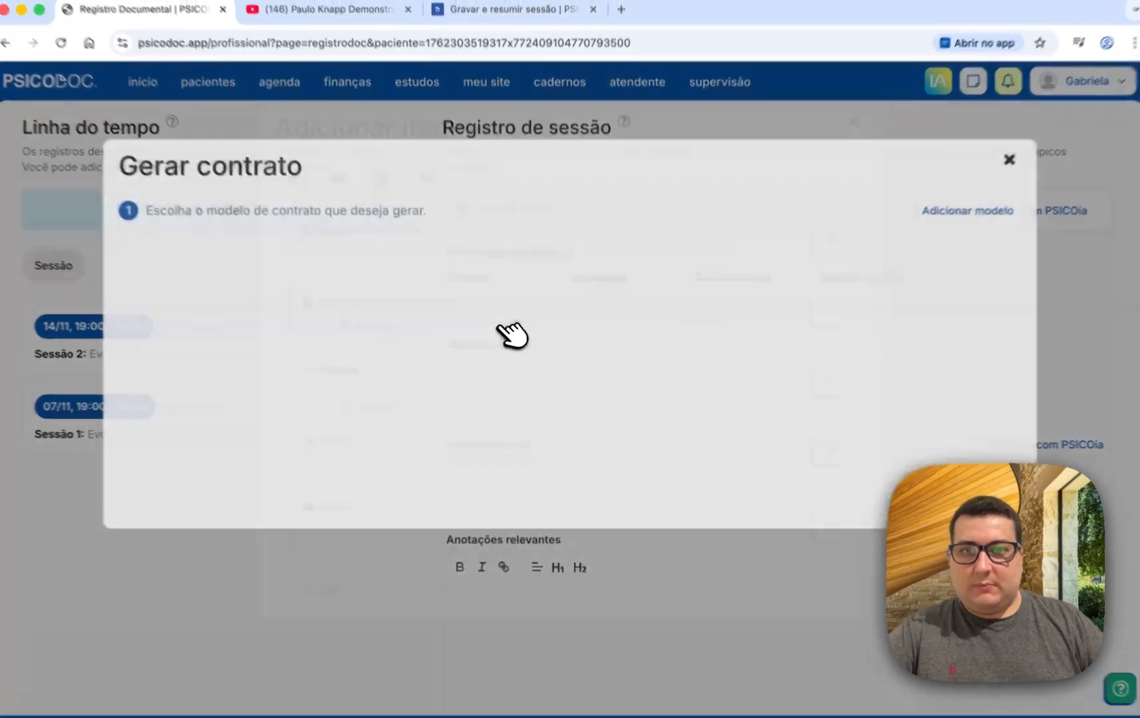
click(840, 211)
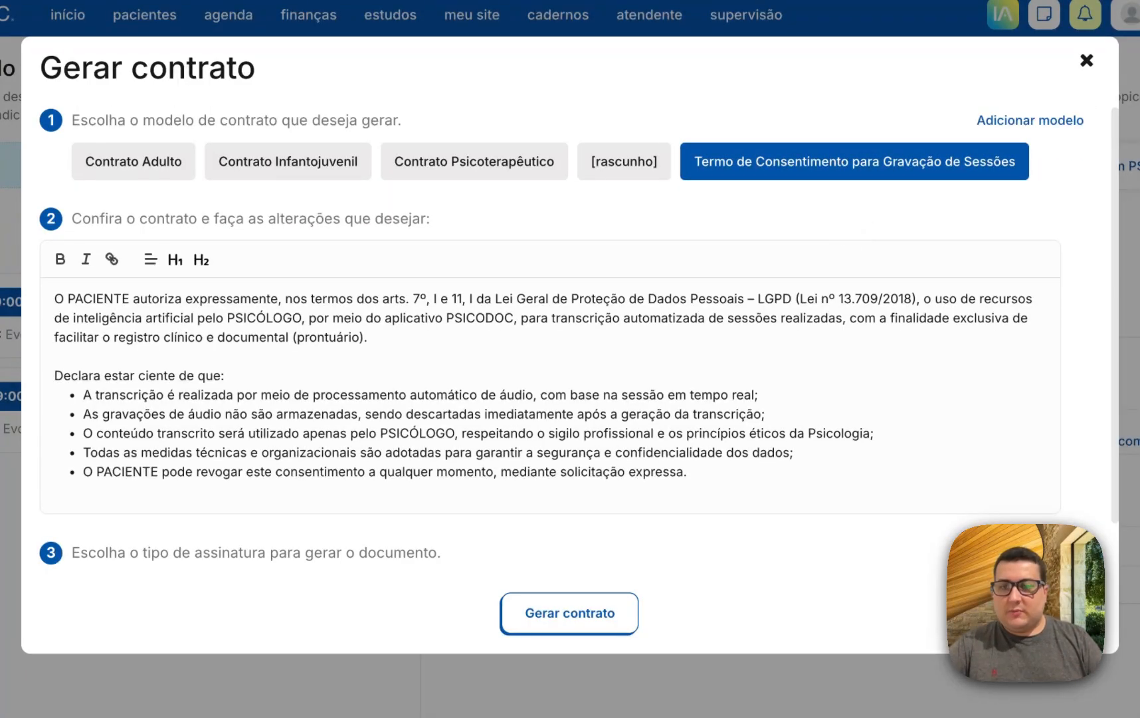
click(1087, 61)
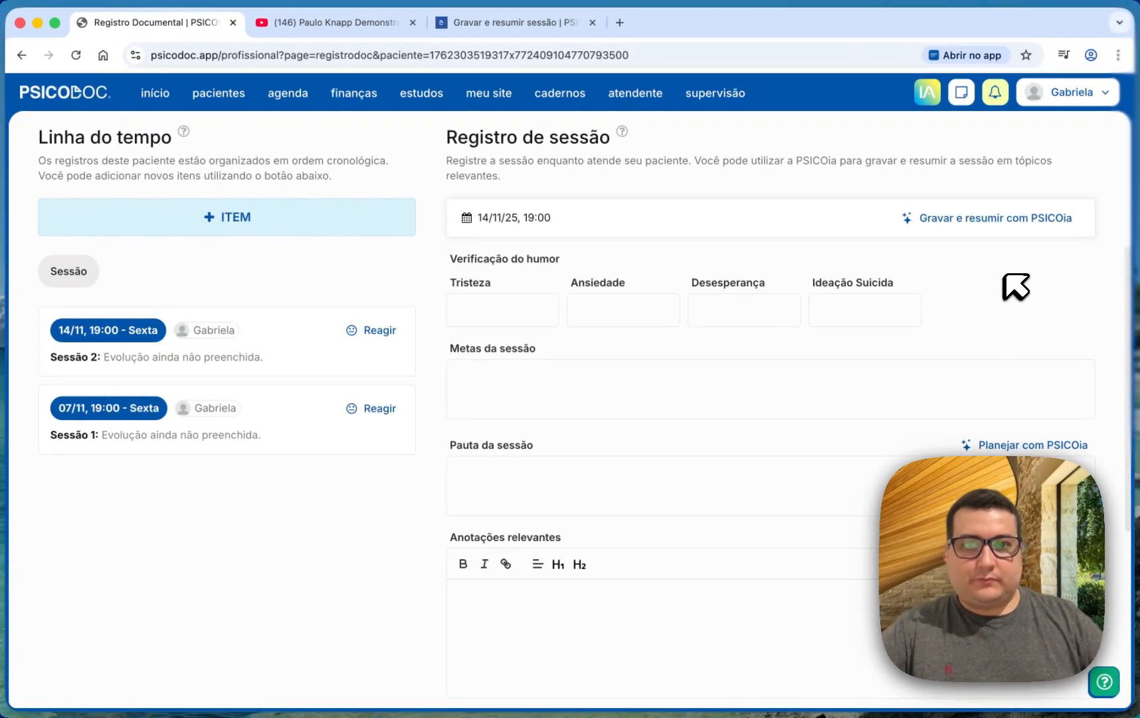
Step: Start an Online recording with the Em tópicos summary model, sharing the YouTube therapy session tab together with its audio
click(1036, 220)
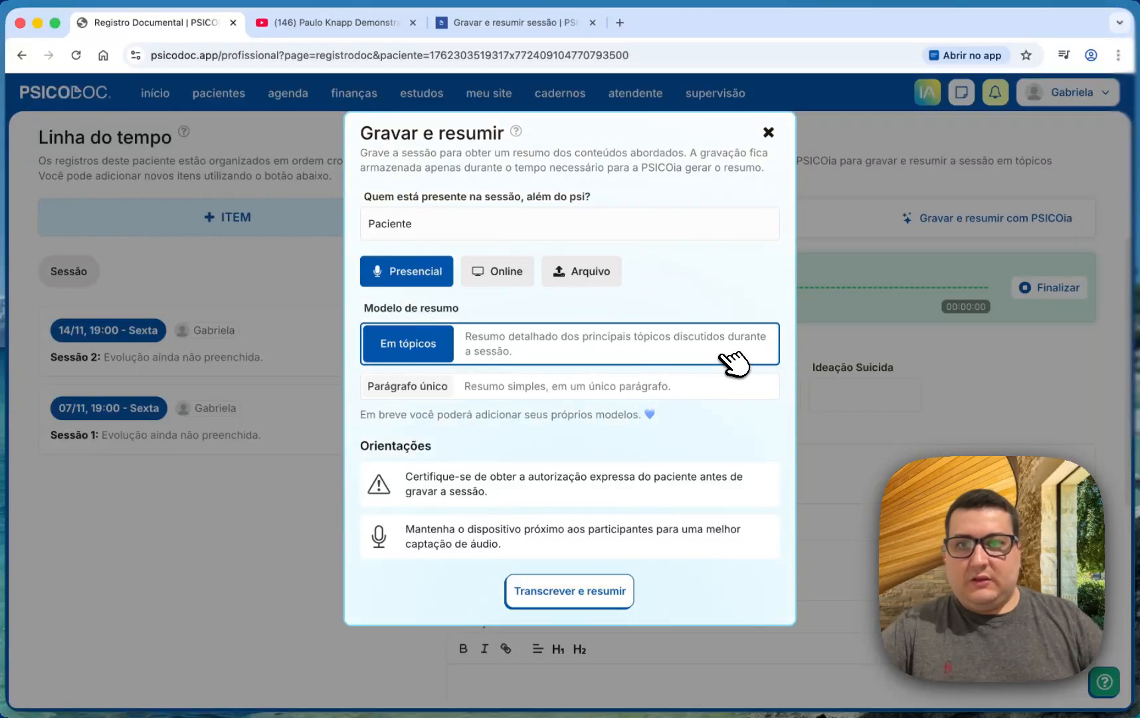
click(517, 273)
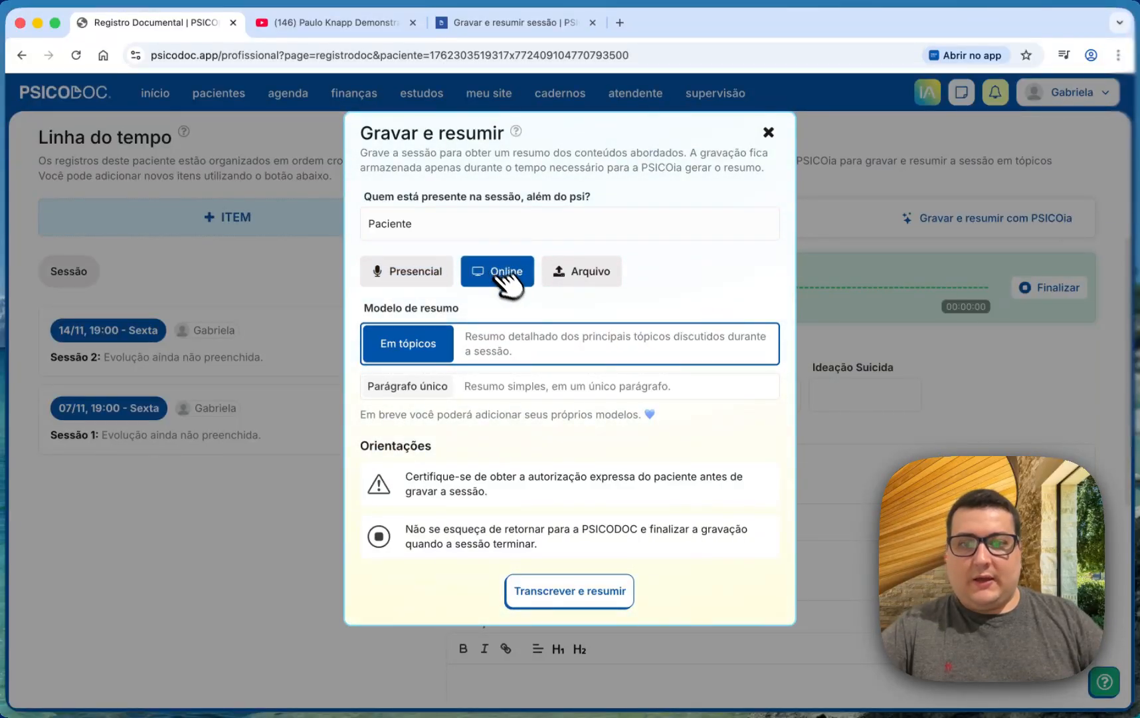
click(588, 591)
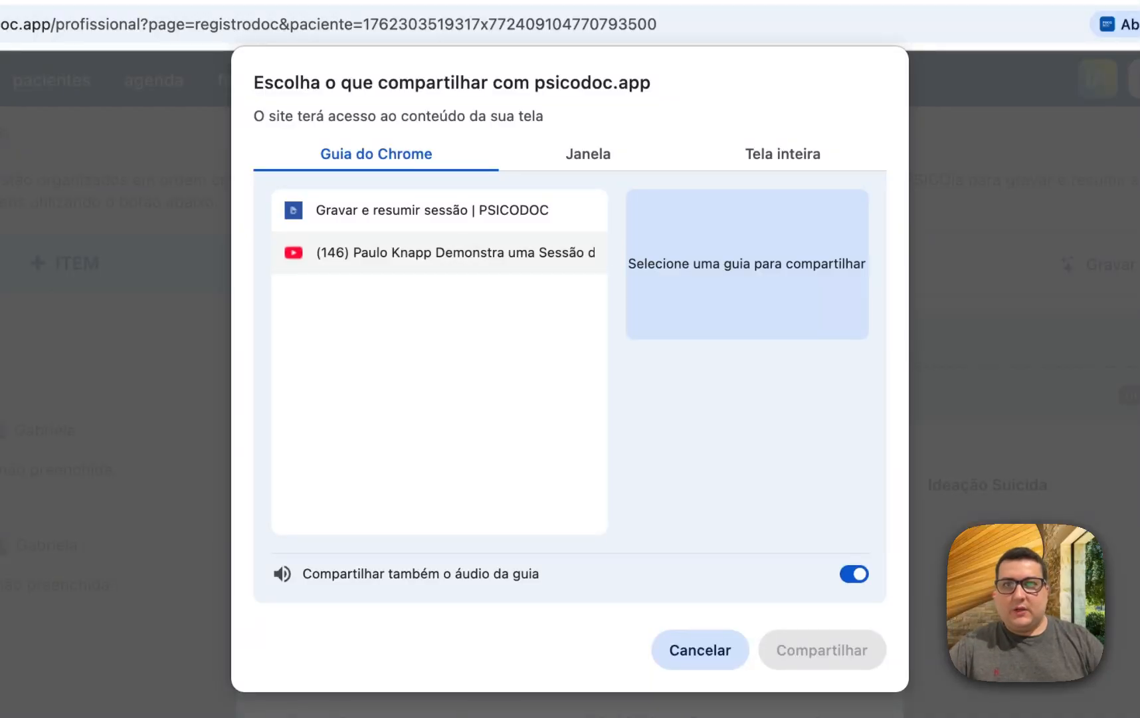
click(425, 260)
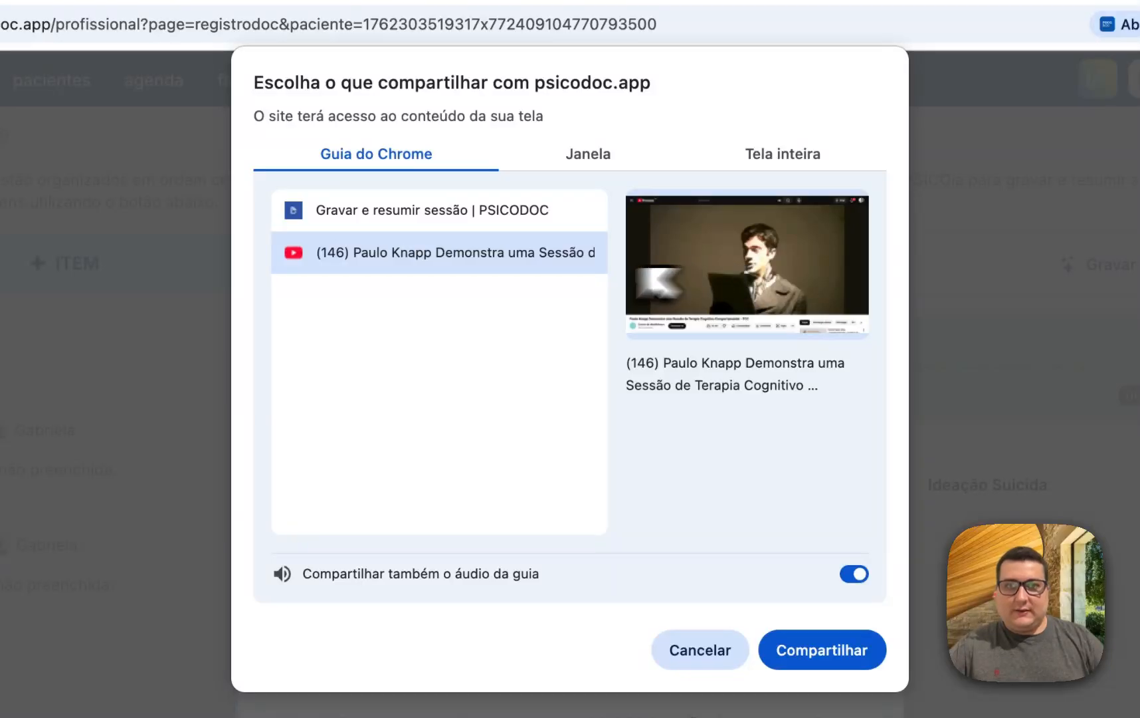
click(818, 649)
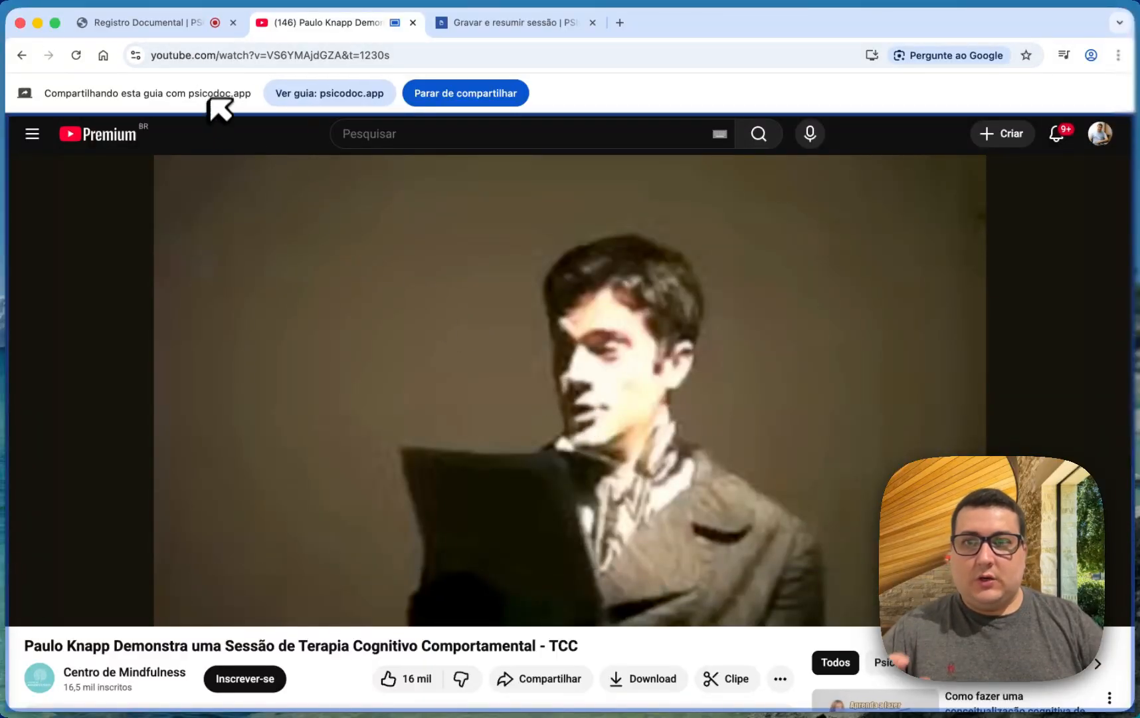
Step: Separate the YouTube tab into its own window and place it beside the session record, giving the video the wider share of the screen
click(184, 27)
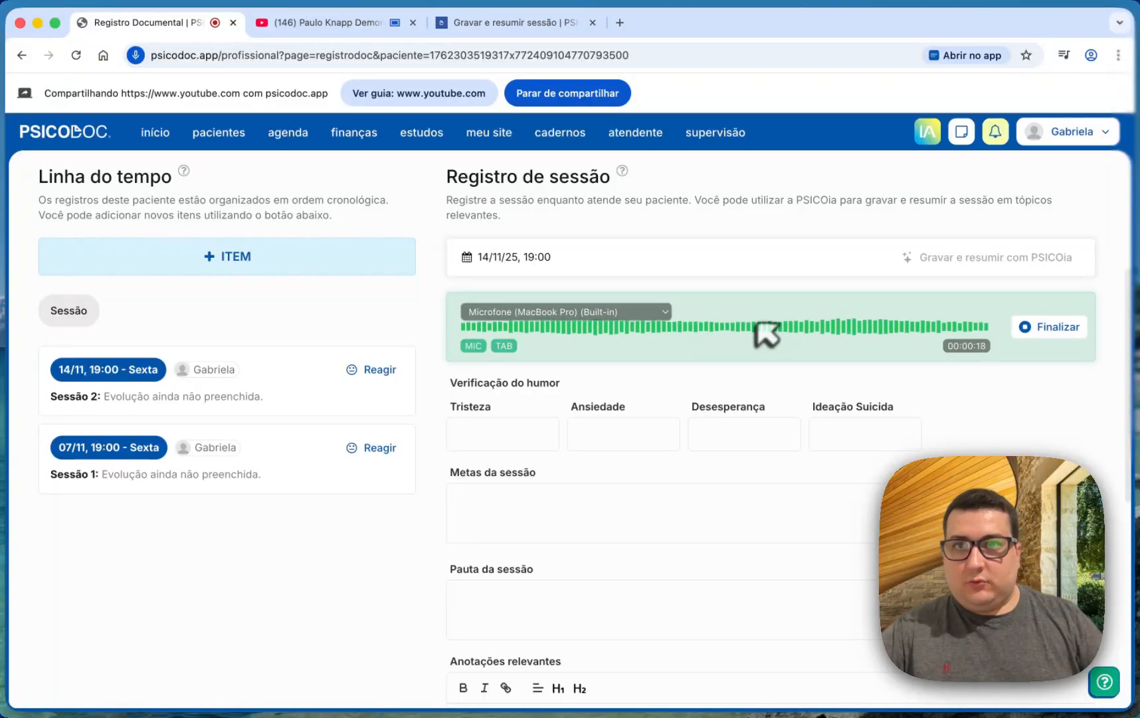
click(336, 24)
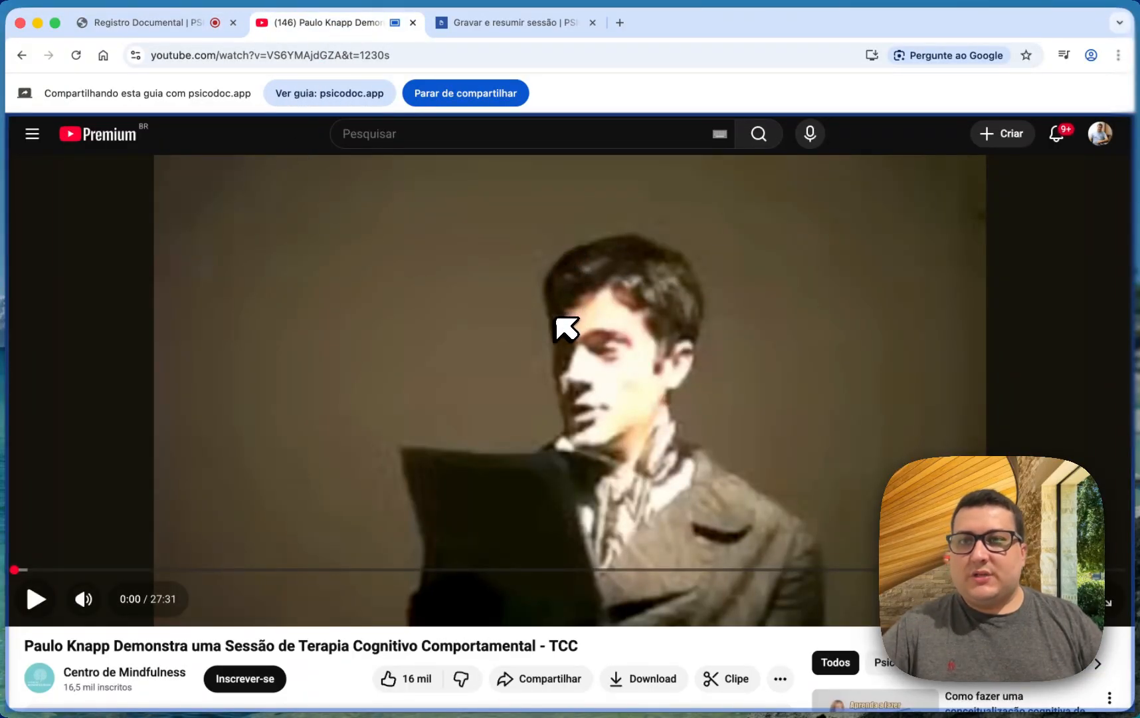
click(177, 38)
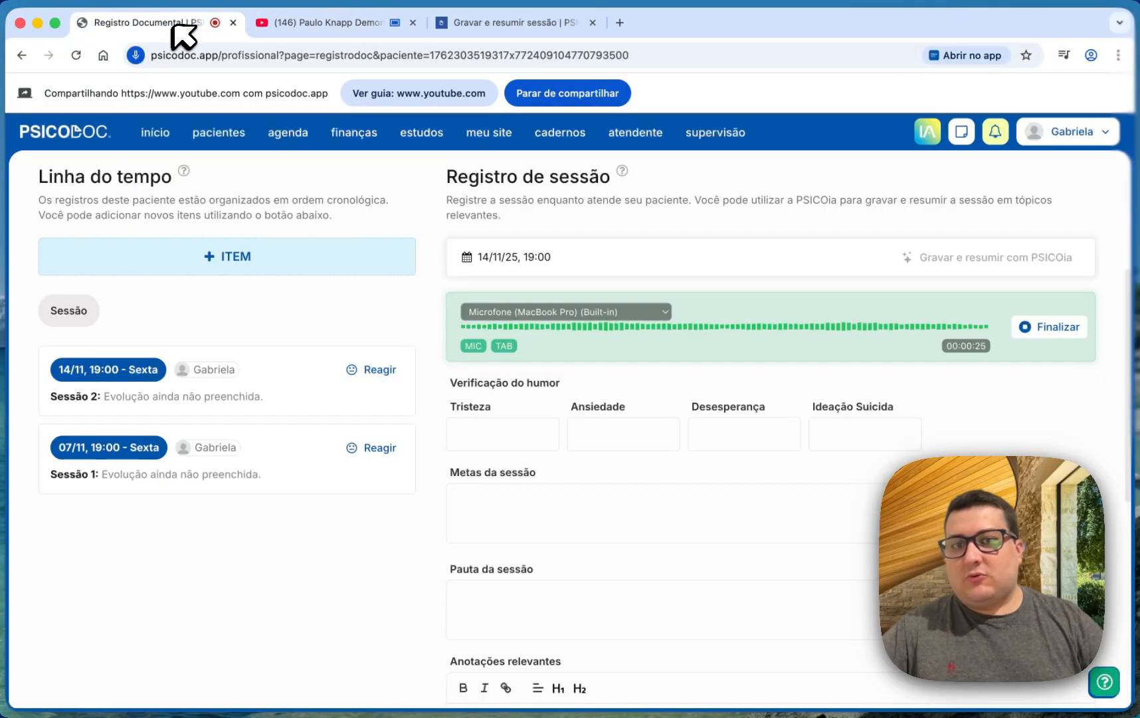
drag(342, 30, 1033, 51)
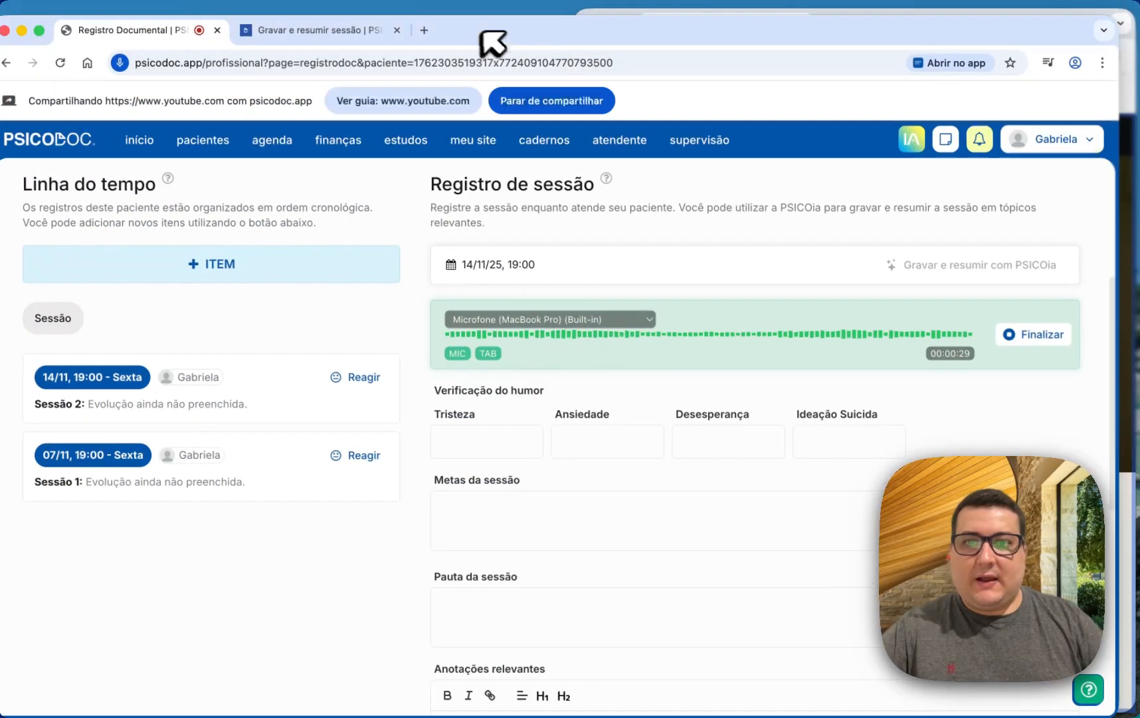
drag(491, 43, 8, 222)
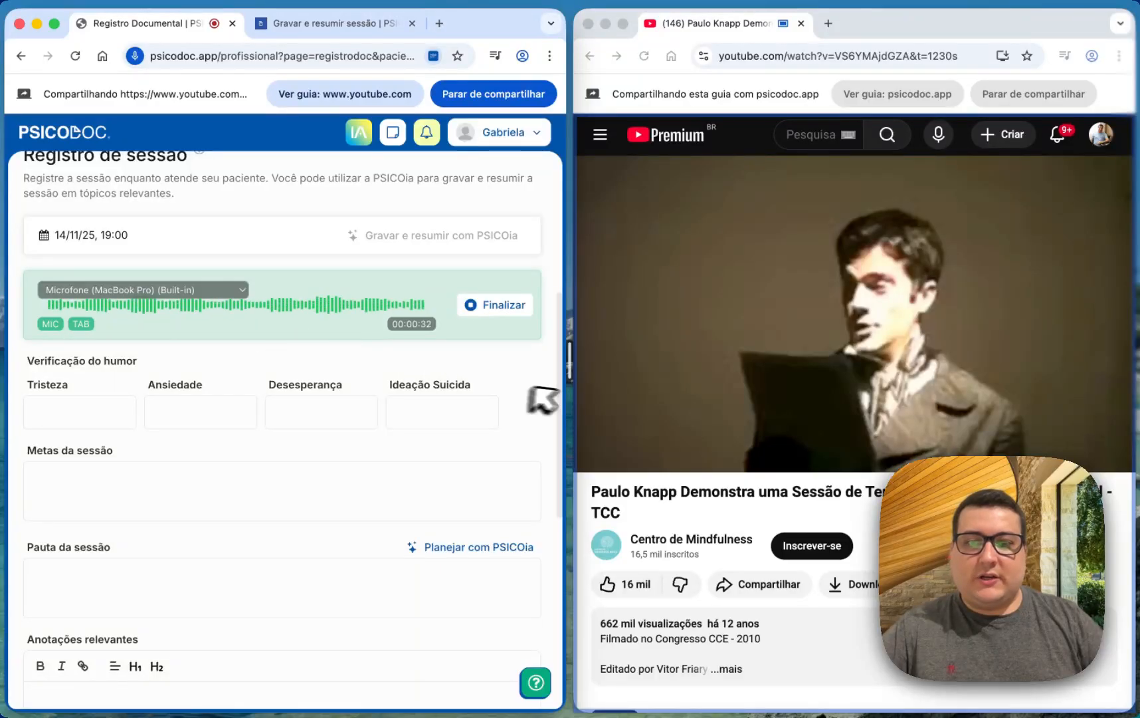
drag(575, 382, 204, 379)
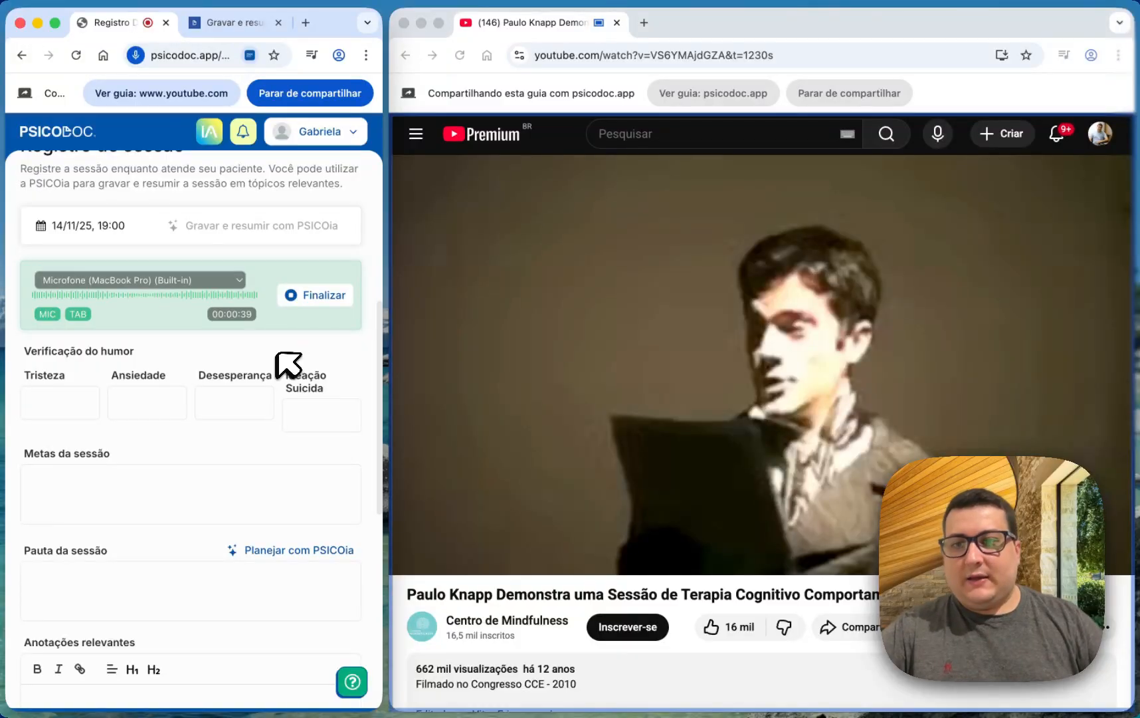
Step: Look over the session record's fields and the partial transcription area while the online recording runs
scroll(273, 364, down, 6)
scroll(201, 341, up, 5)
scroll(205, 345, up, 3)
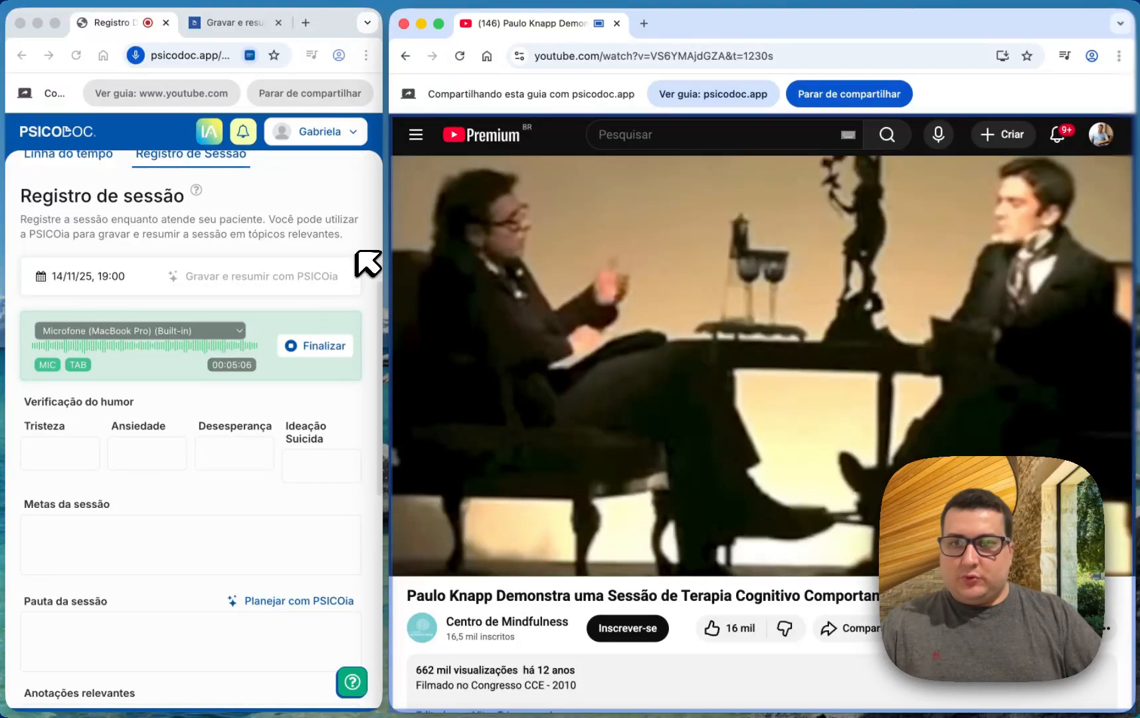
scroll(370, 261, down, 2)
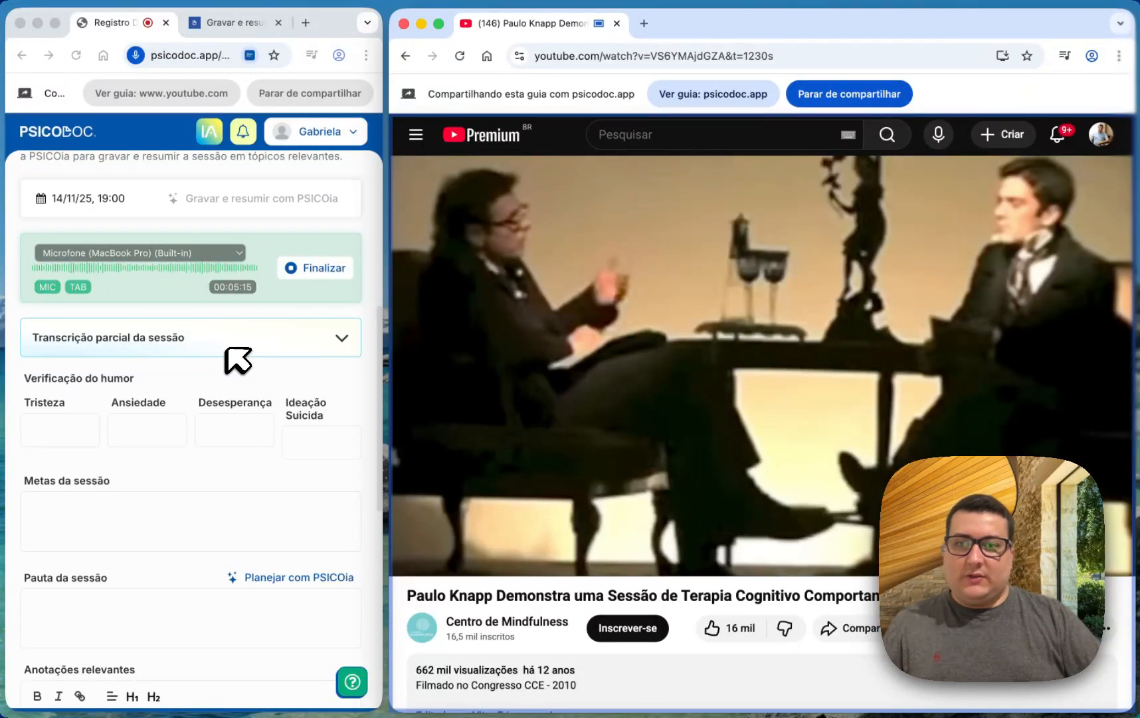
Step: Expand the partial transcription in the session record and enlarge the record's window to full size
click(248, 370)
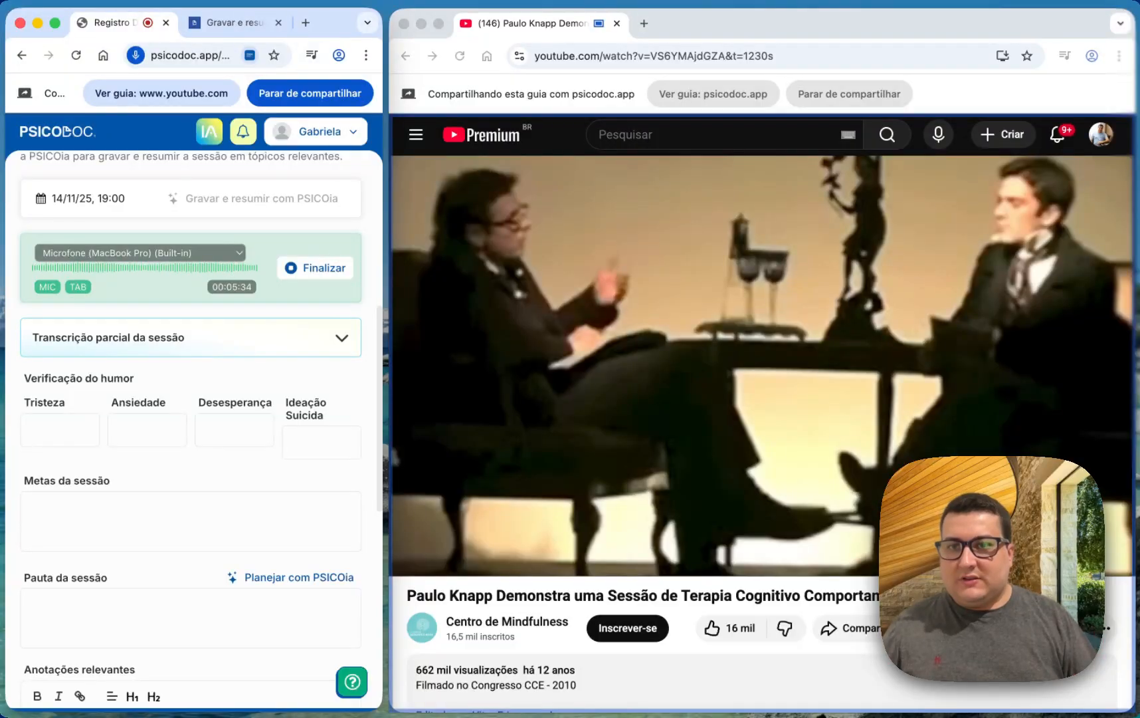
click(203, 330)
scroll(237, 338, down, 3)
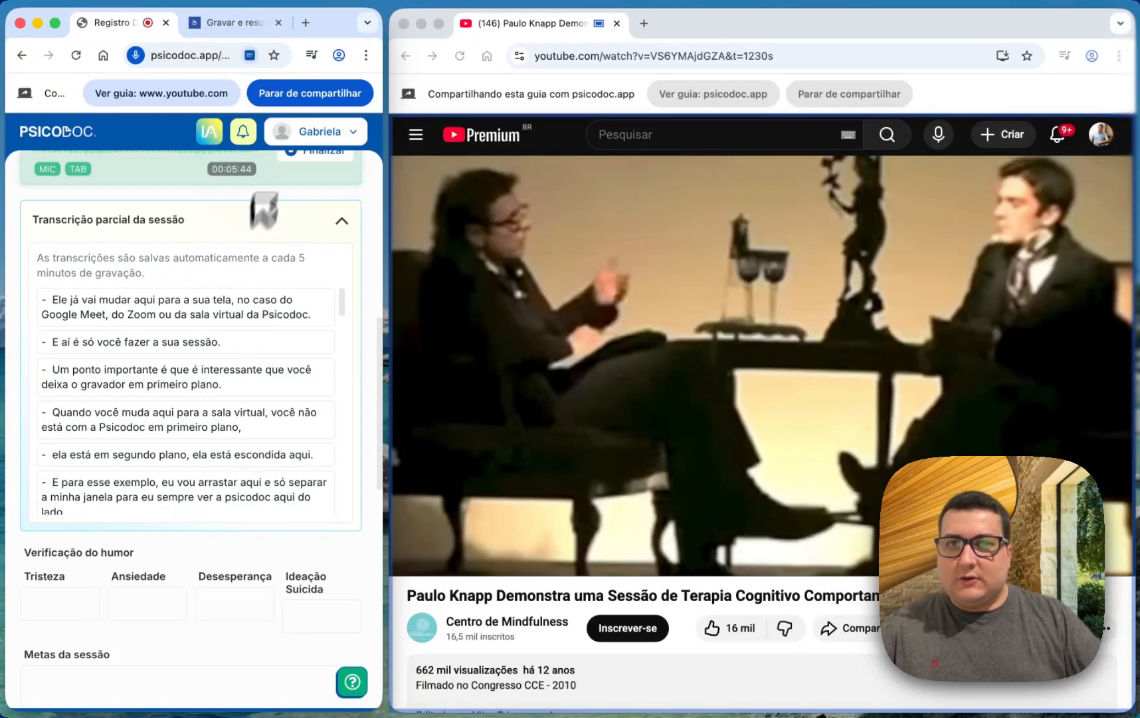
double_click(339, 30)
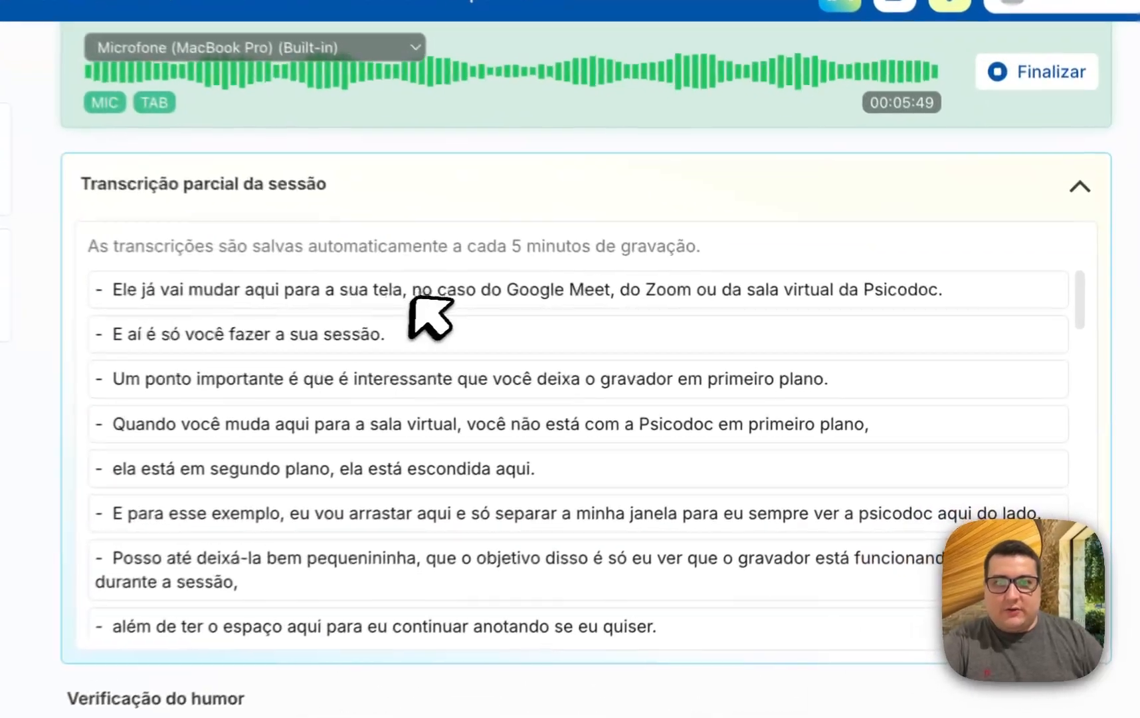
Step: Read through the partial session transcription to its last line while the recording runs
scroll(412, 306, down, 15)
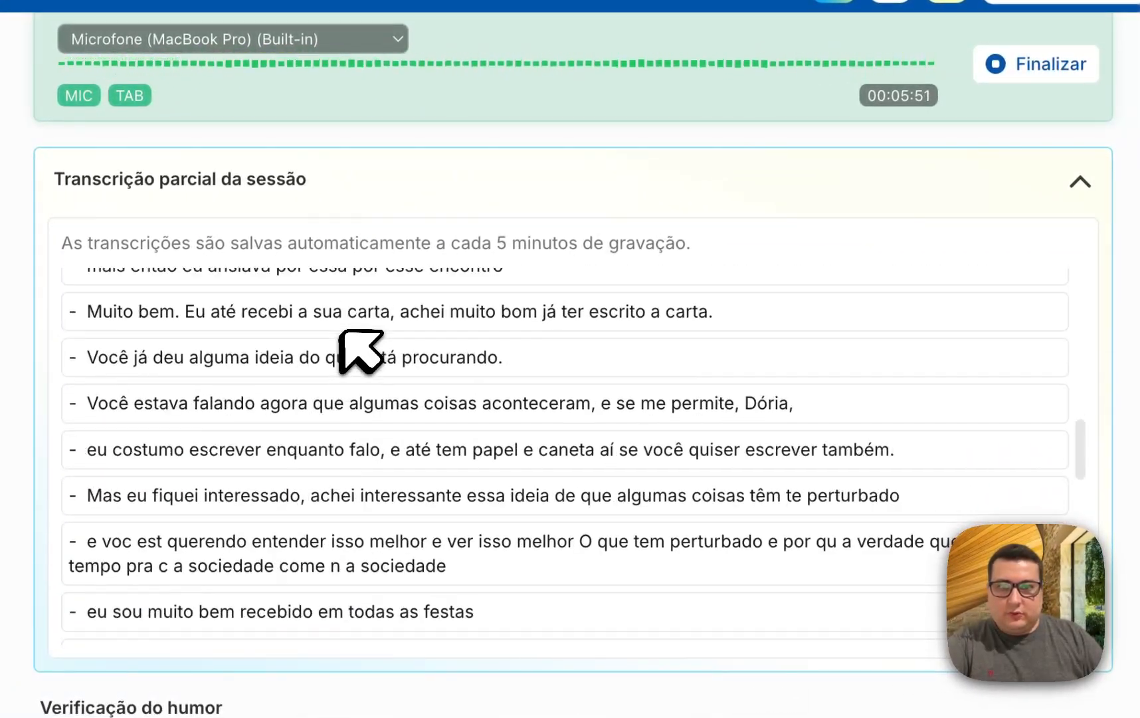
scroll(360, 352, down, 15)
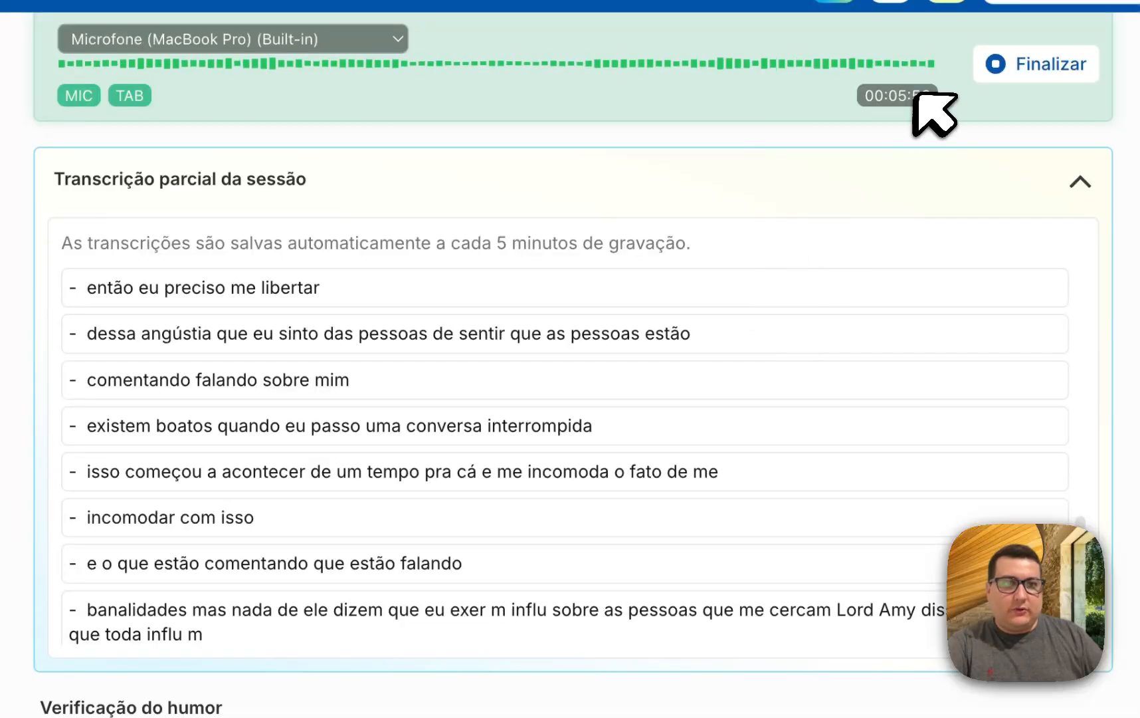
scroll(151, 612, down, 1)
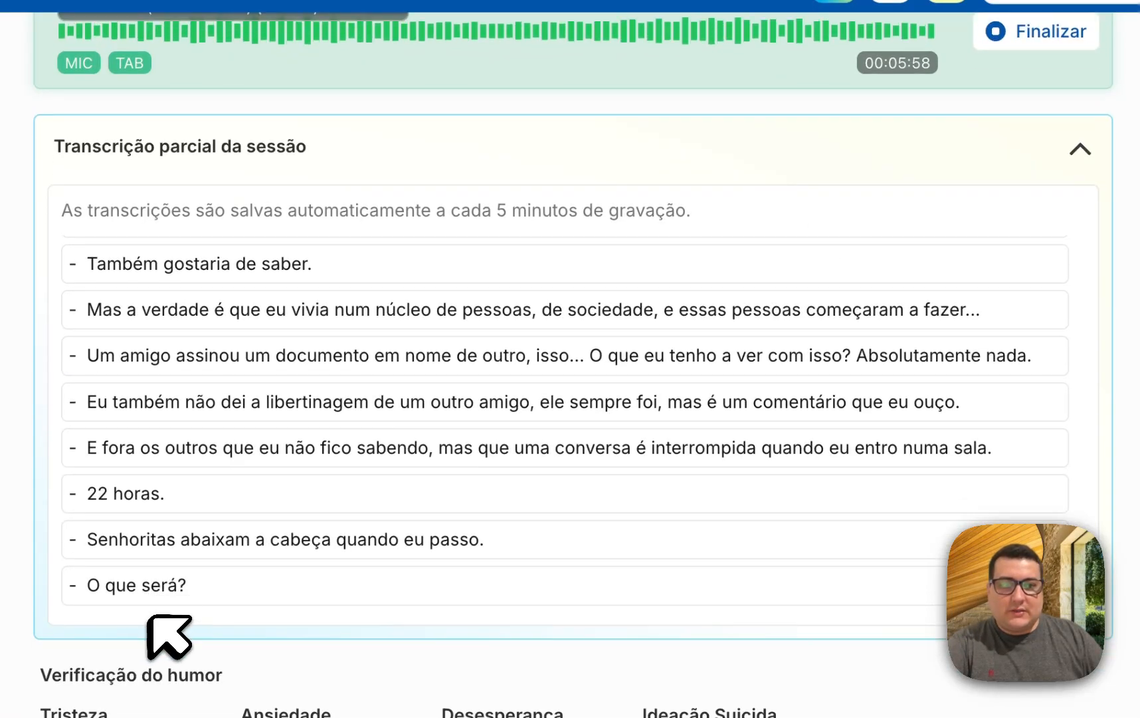
scroll(268, 550, up, 10)
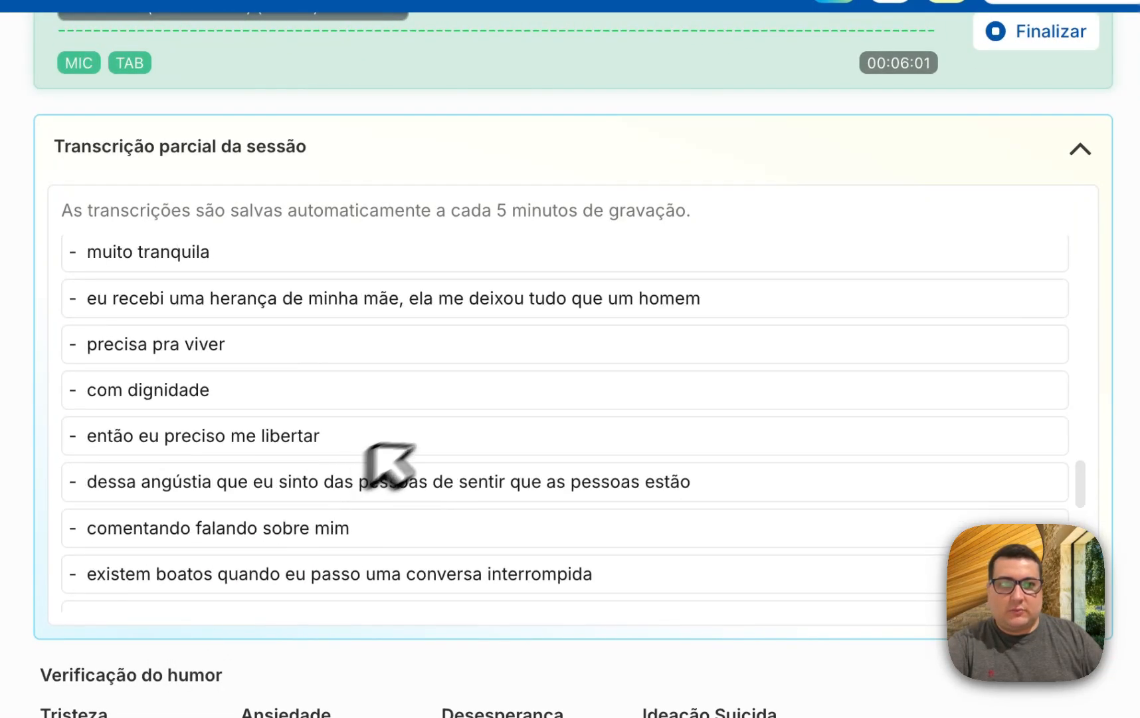
scroll(736, 145, up, 3)
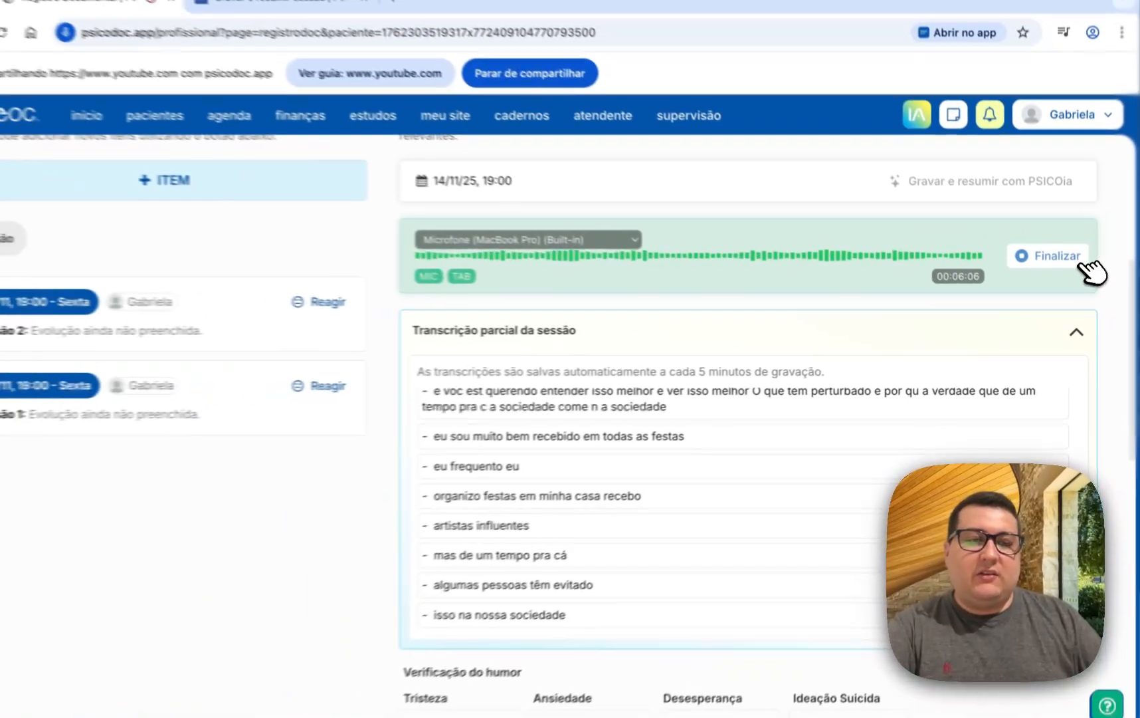
Step: Finish the online recording to have PSICOia summarize the session, and read through the generated topic summary
click(1082, 261)
scroll(598, 226, up, 1)
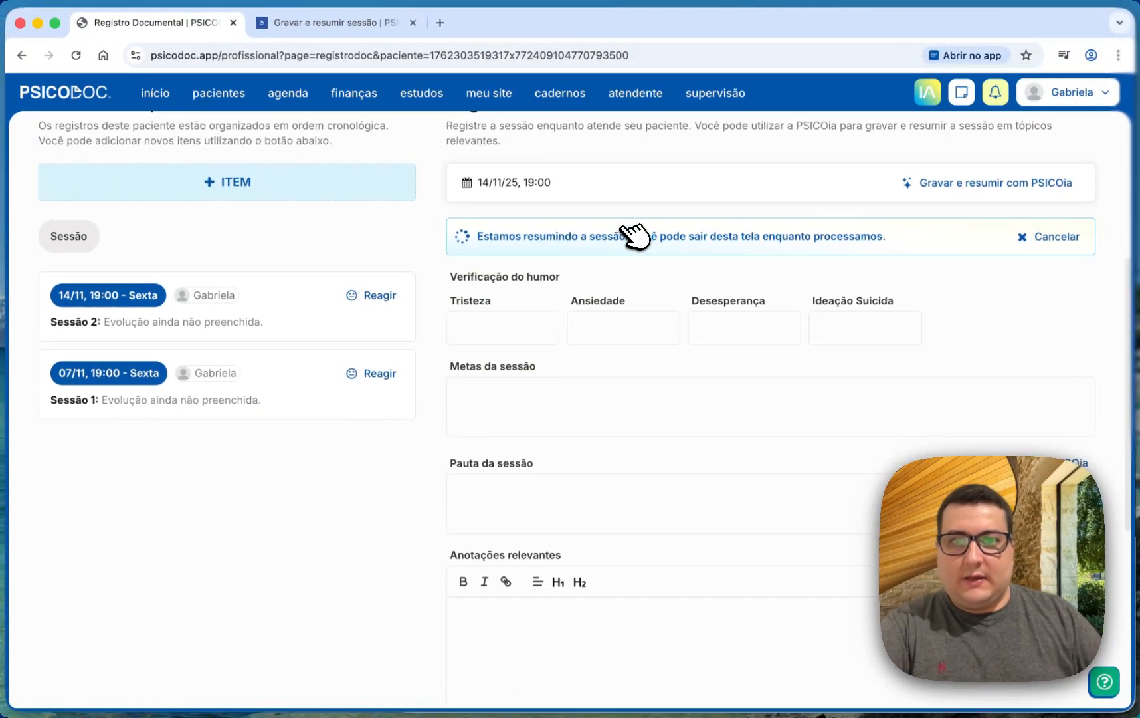
scroll(627, 234, up, 1)
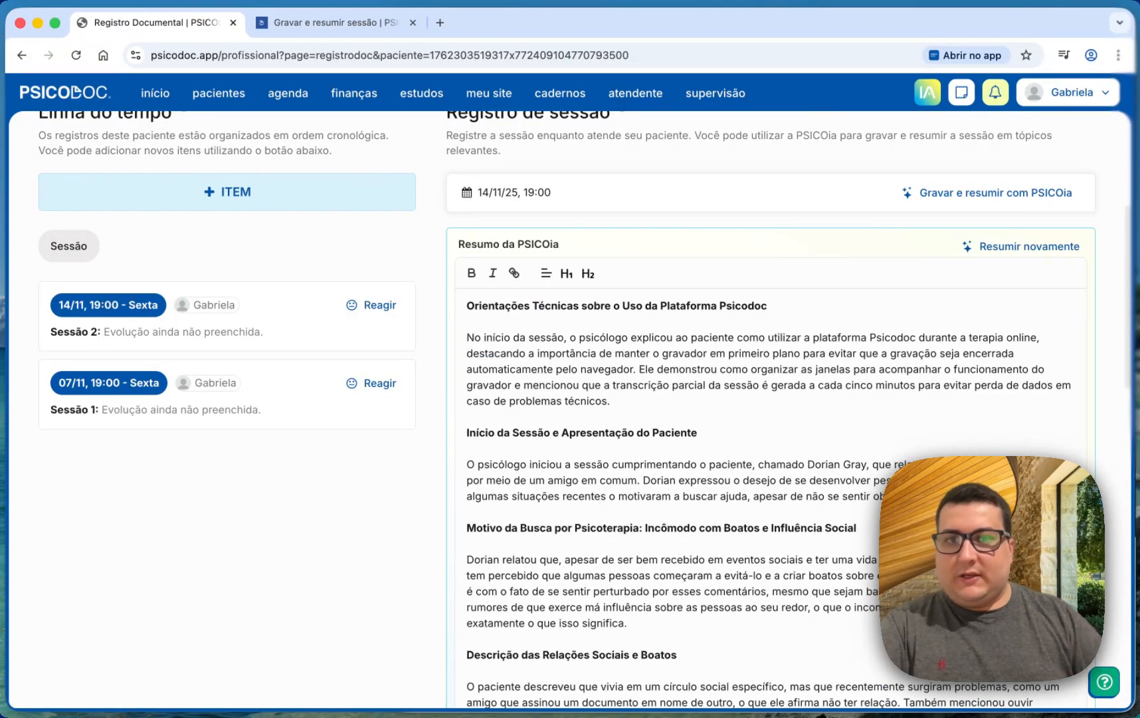
scroll(695, 267, down, 3)
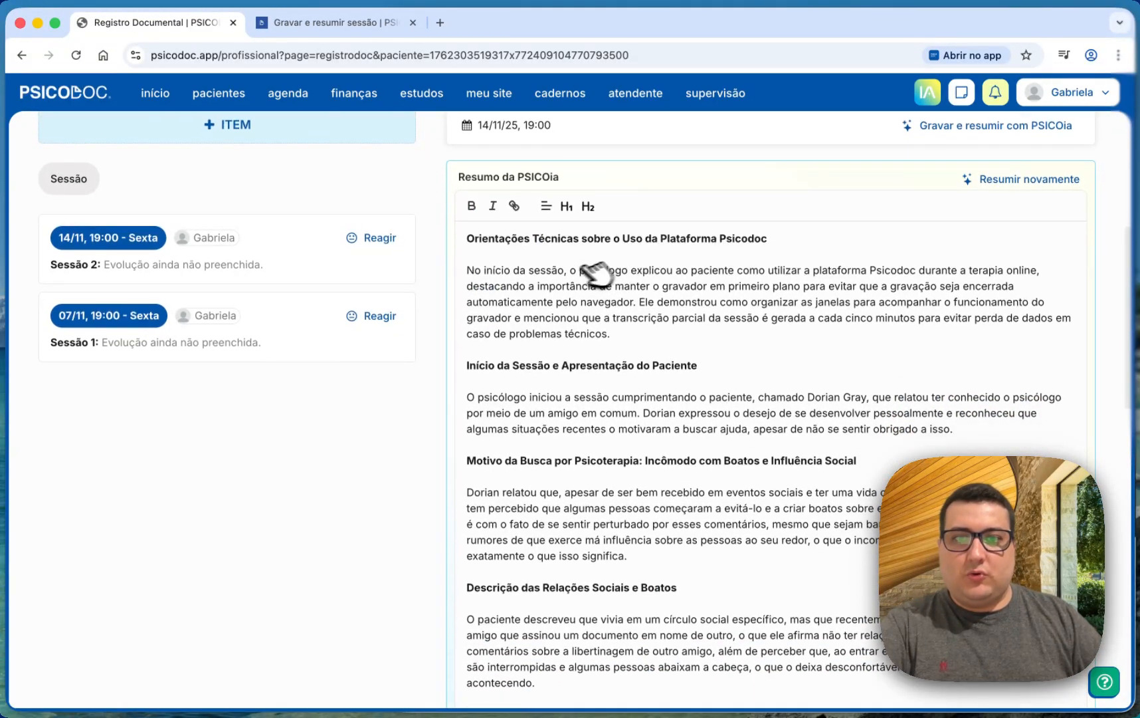
scroll(575, 300, down, 2)
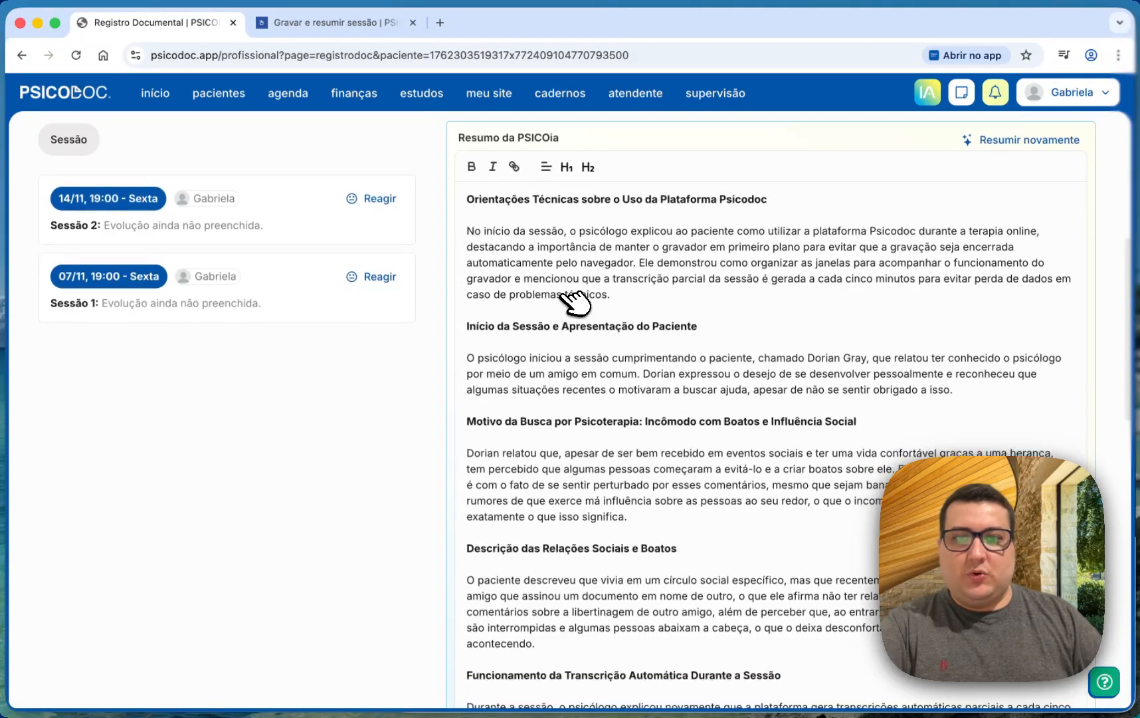
scroll(596, 330, down, 4)
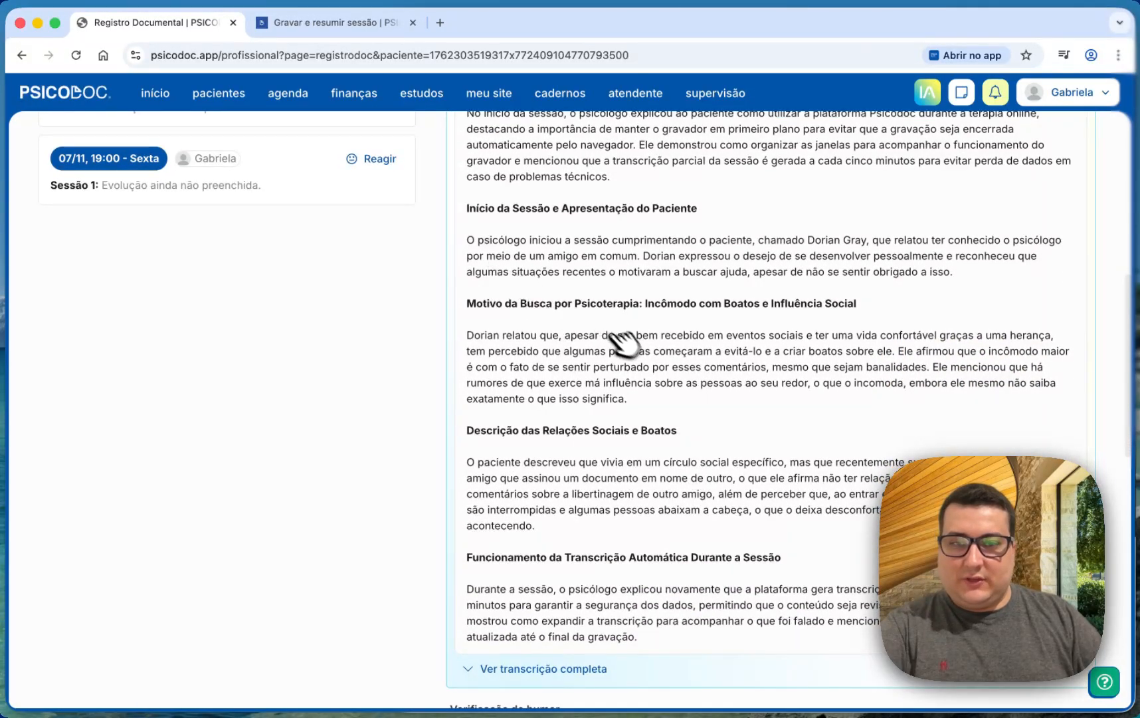
Step: Show the full transcription below the summary, skim its lines, and hide it again
scroll(675, 356, down, 5)
scroll(674, 356, down, 4)
click(599, 450)
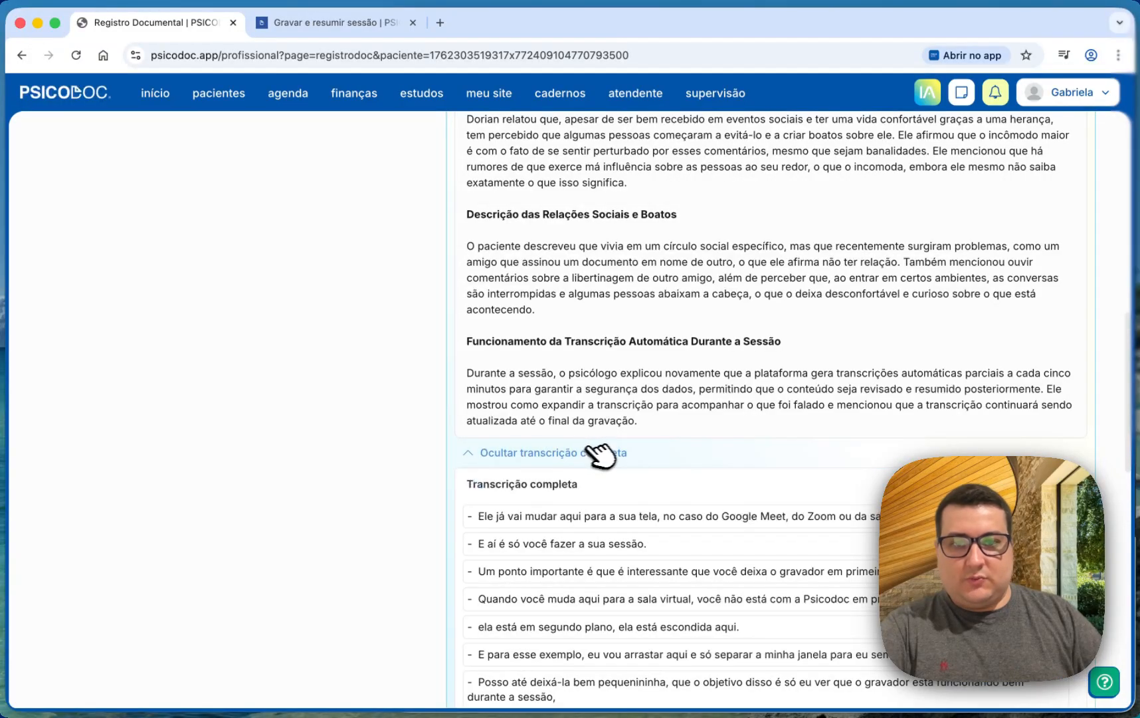
scroll(786, 379, down, 6)
scroll(765, 409, down, 4)
scroll(802, 323, up, 5)
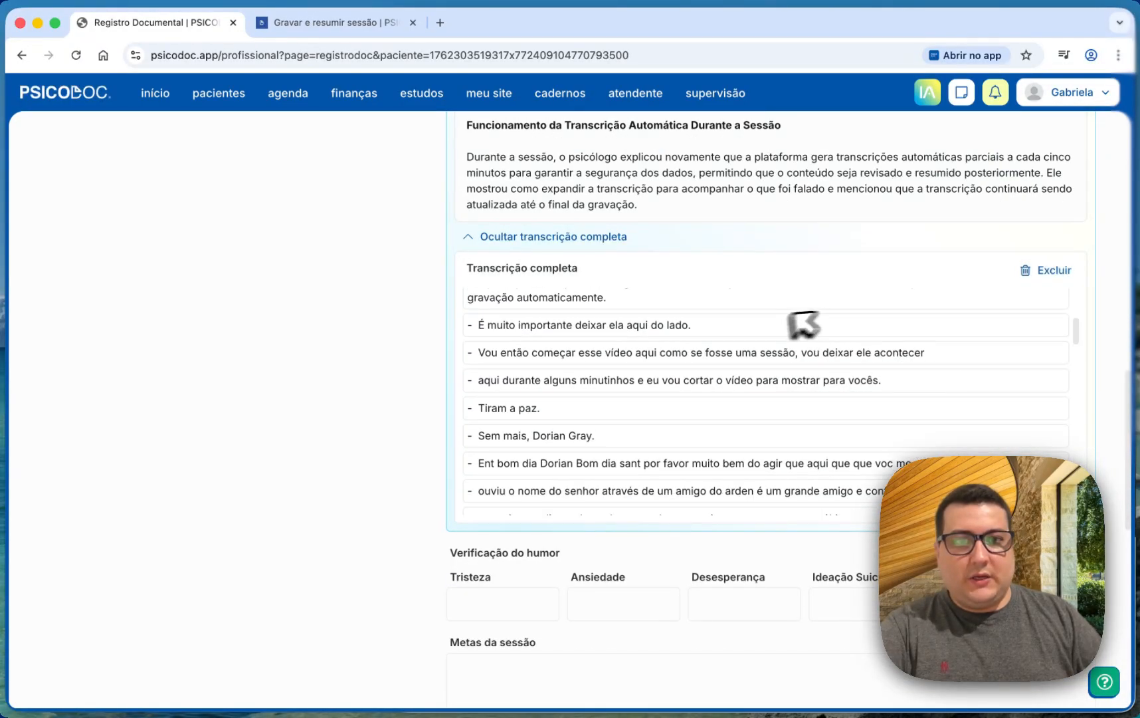
click(591, 237)
Step: Regenerate the Em tópicos summary with "Influência Social", copied from the summary's psychotherapy-motive heading, as its focus
scroll(628, 269, up, 10)
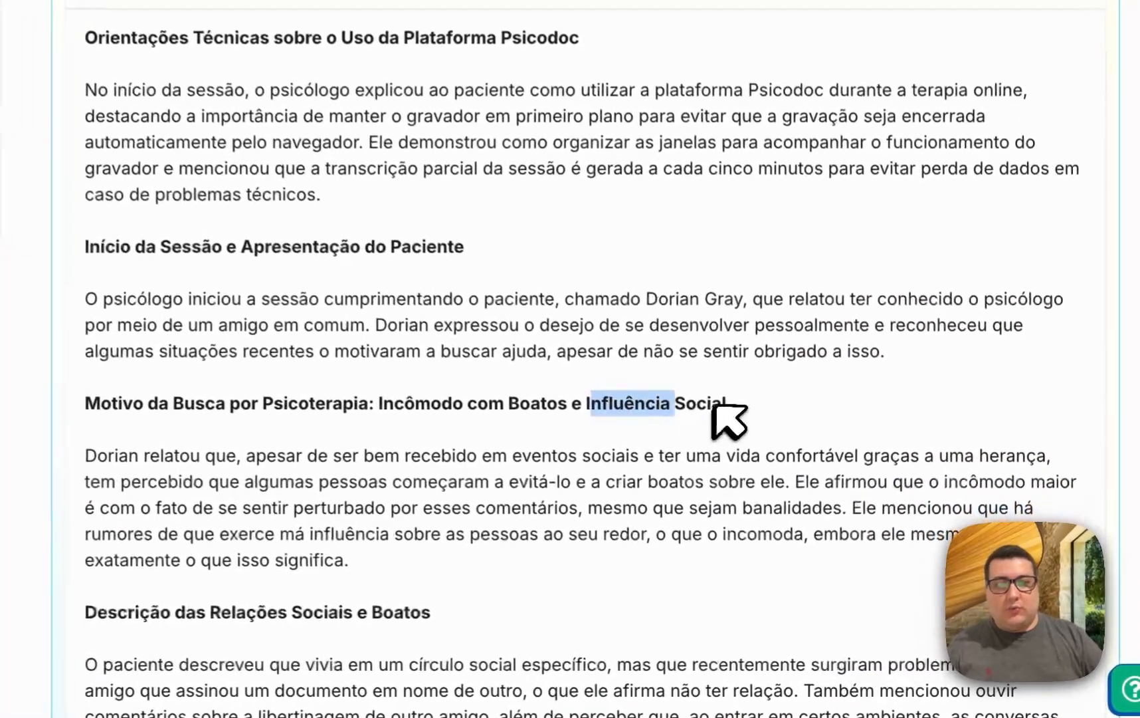
click(857, 508)
drag(724, 401, 574, 409)
key(super+c)
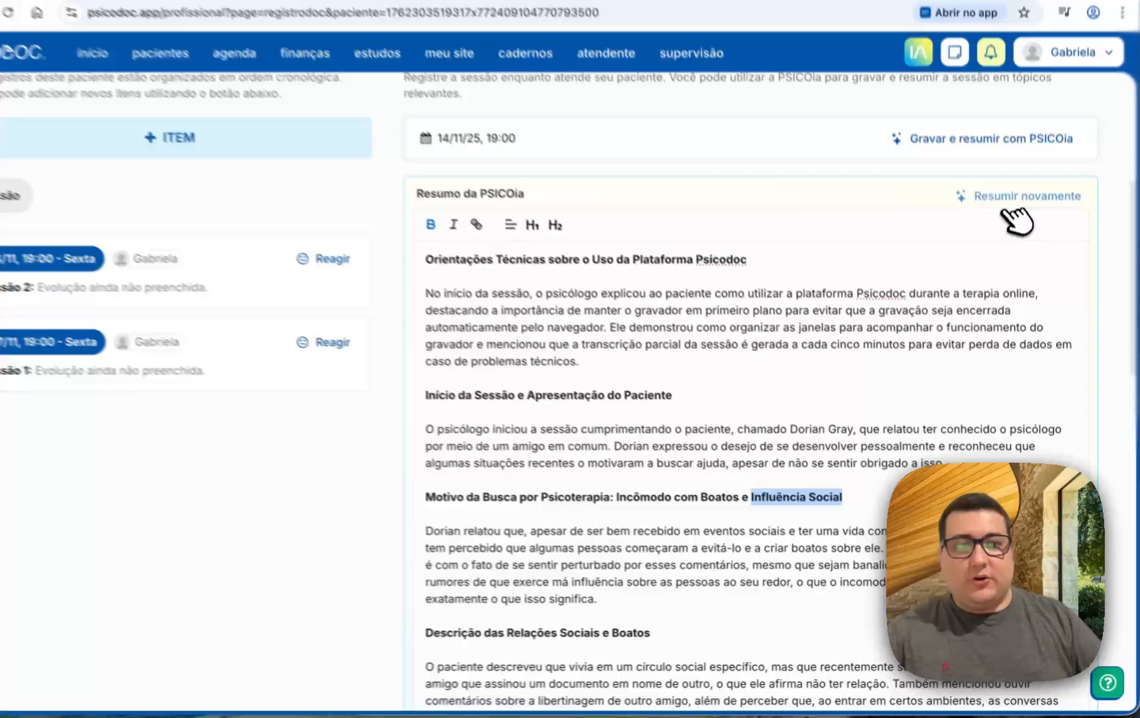
click(1006, 211)
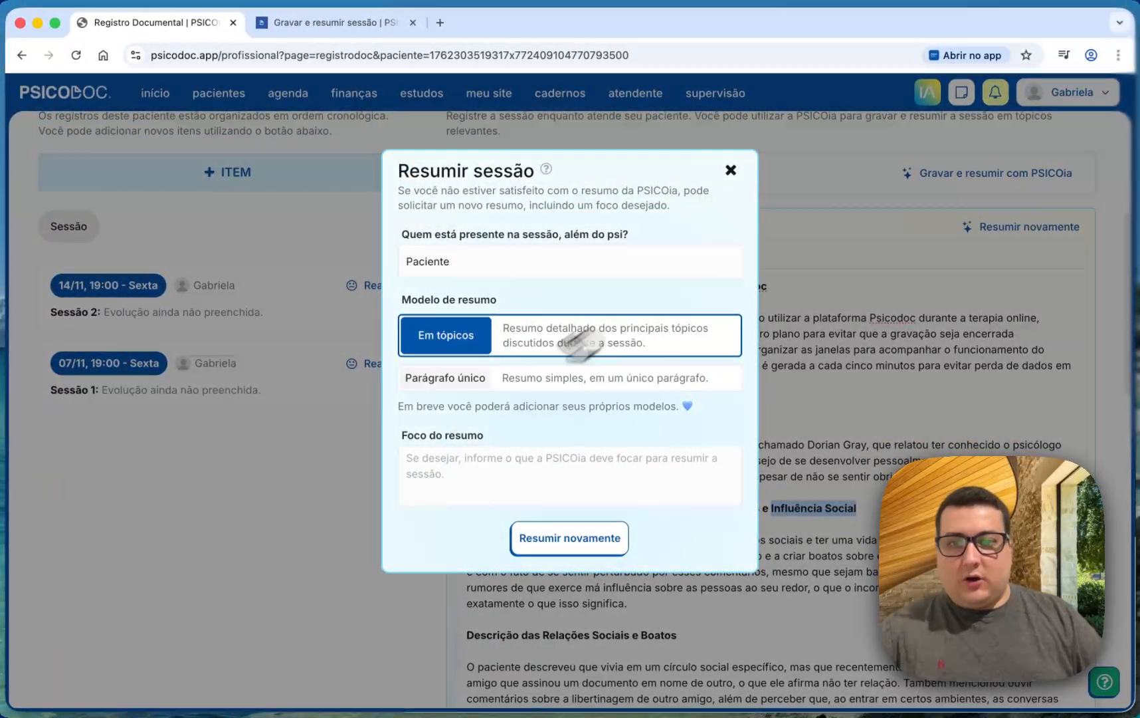
click(441, 477)
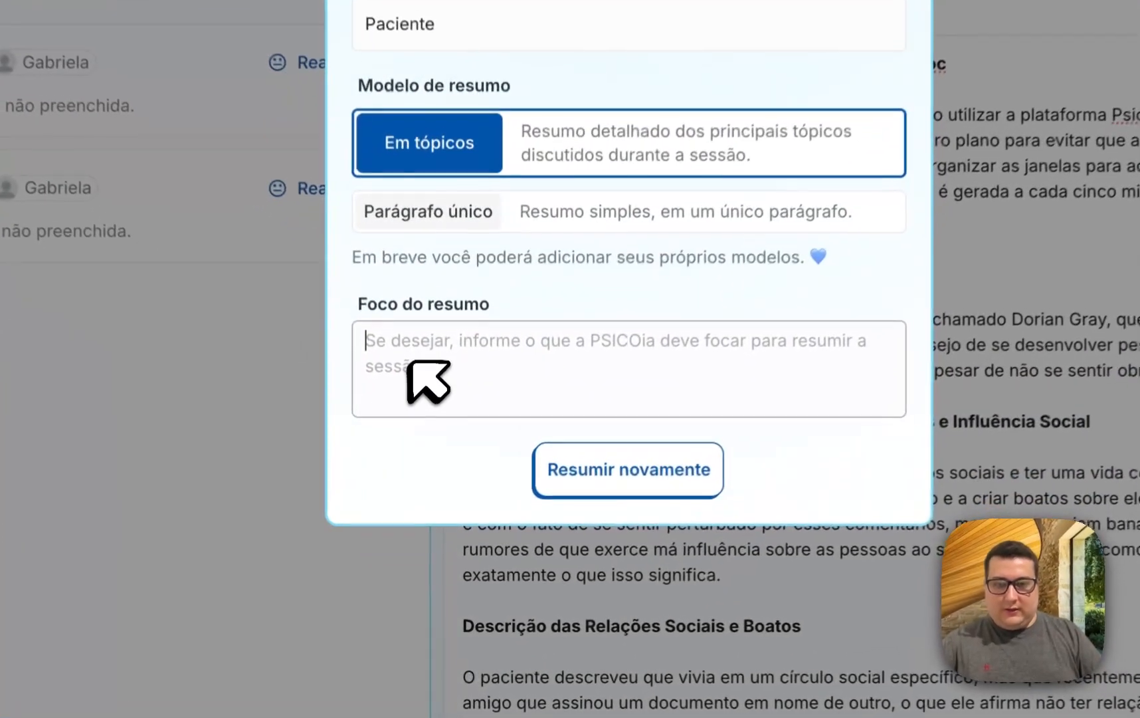
key(super+v)
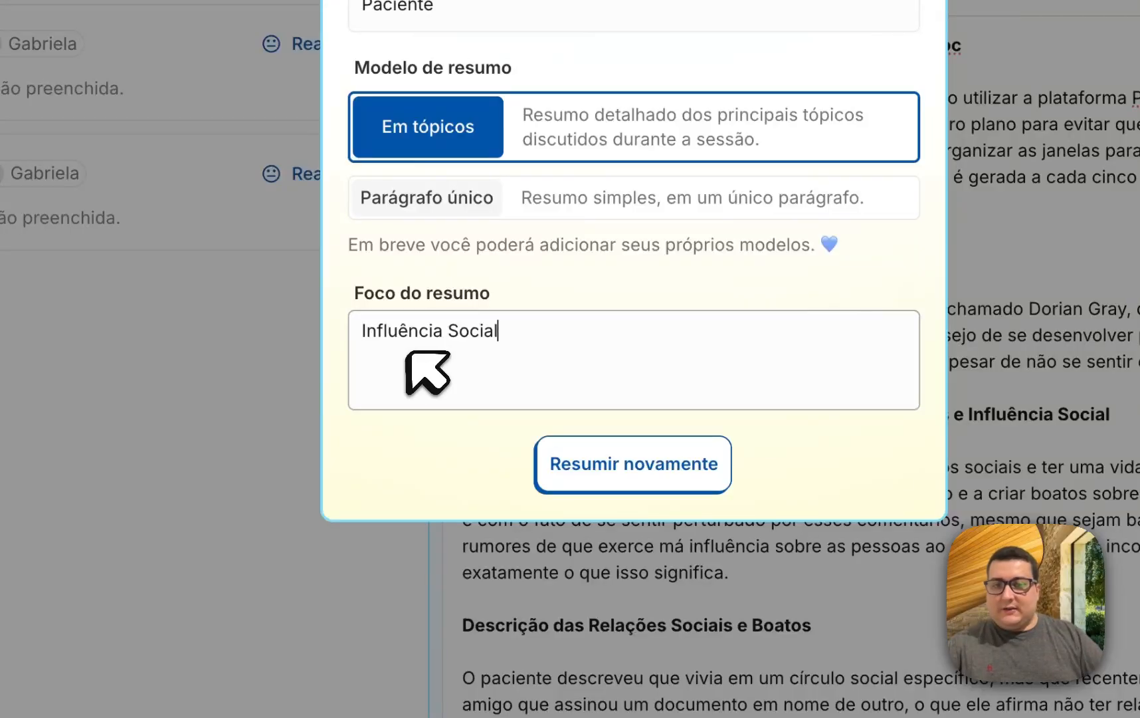
click(691, 477)
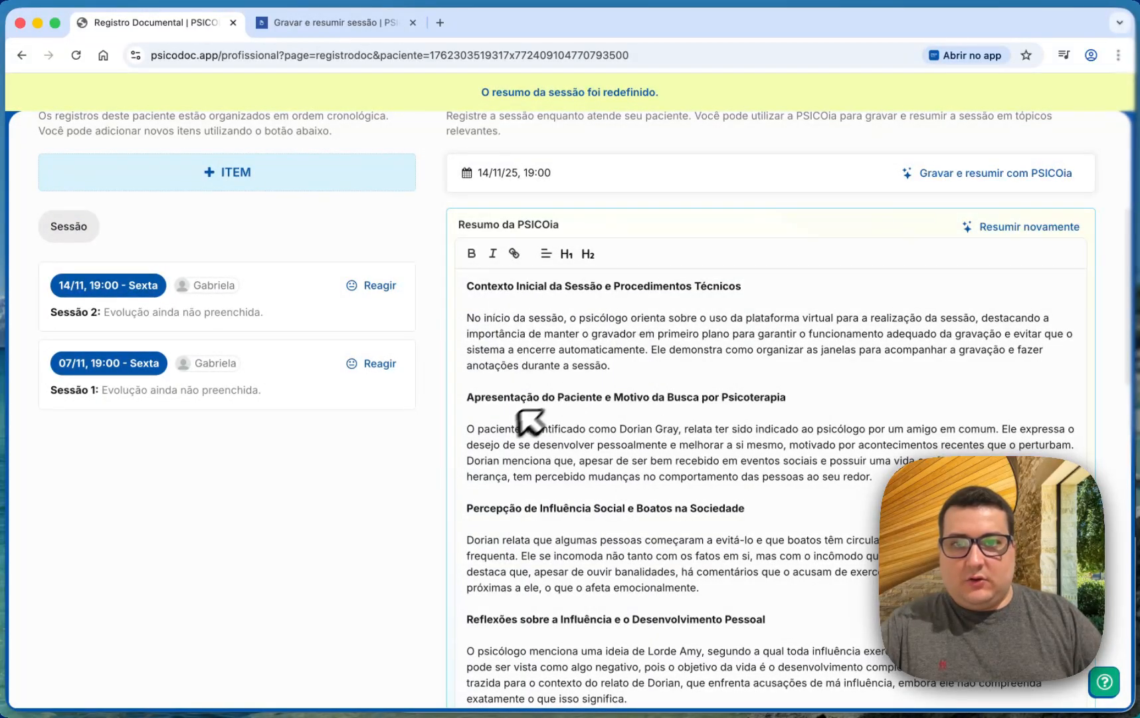
Step: Read through the regenerated topic summary, checking how its sections treat the social influence focus
scroll(693, 400, down, 1)
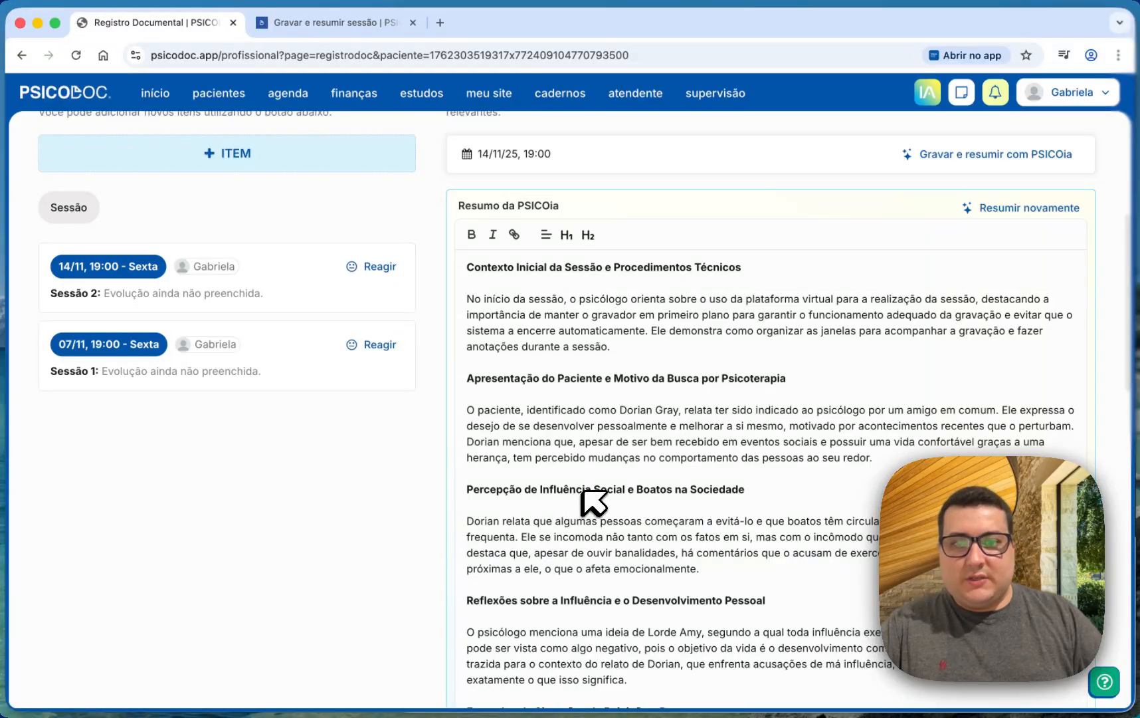
scroll(598, 497, down, 1)
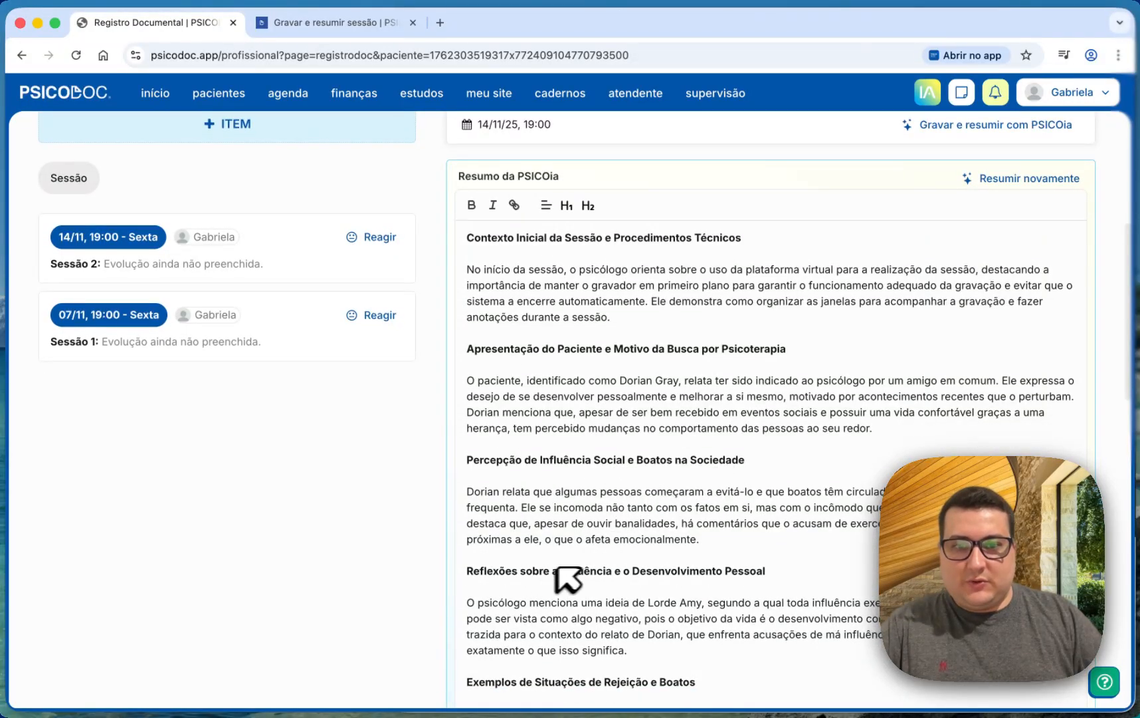
scroll(568, 578, down, 3)
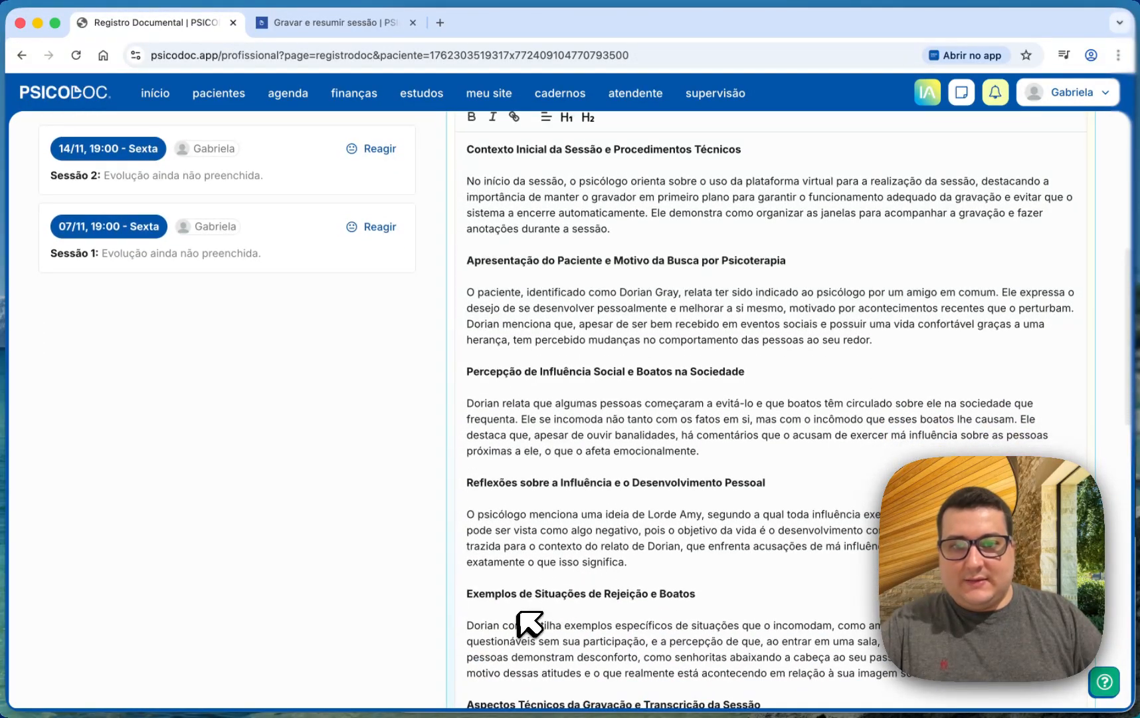
scroll(601, 596, down, 3)
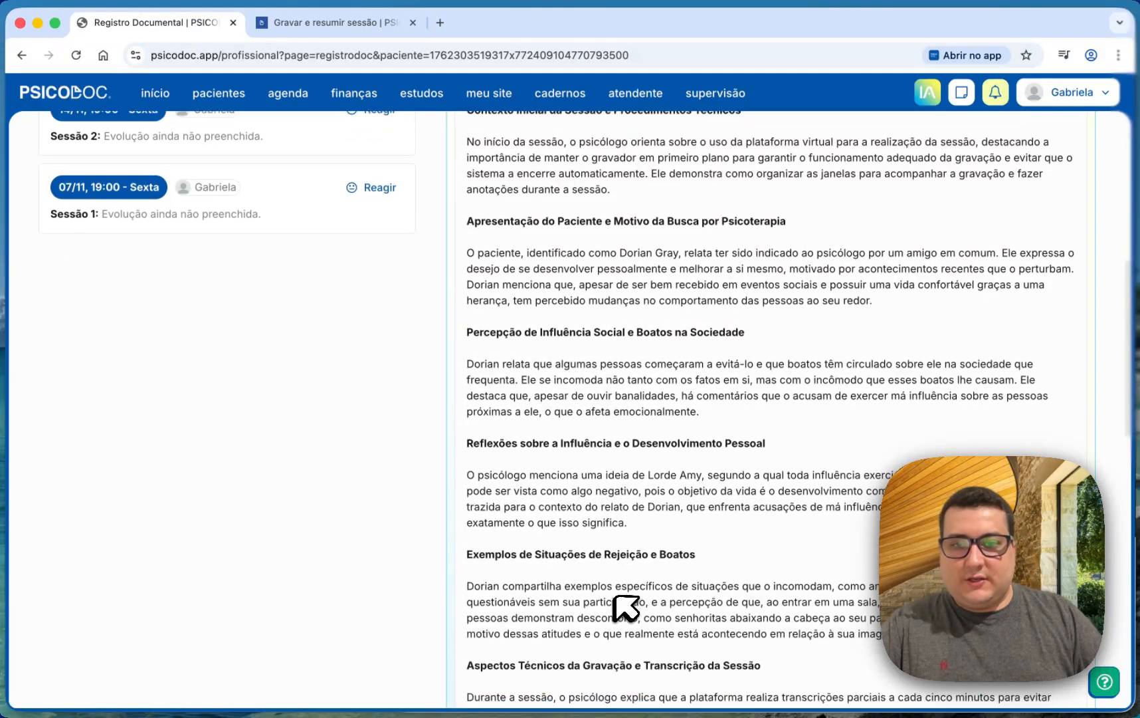
scroll(591, 608, down, 1)
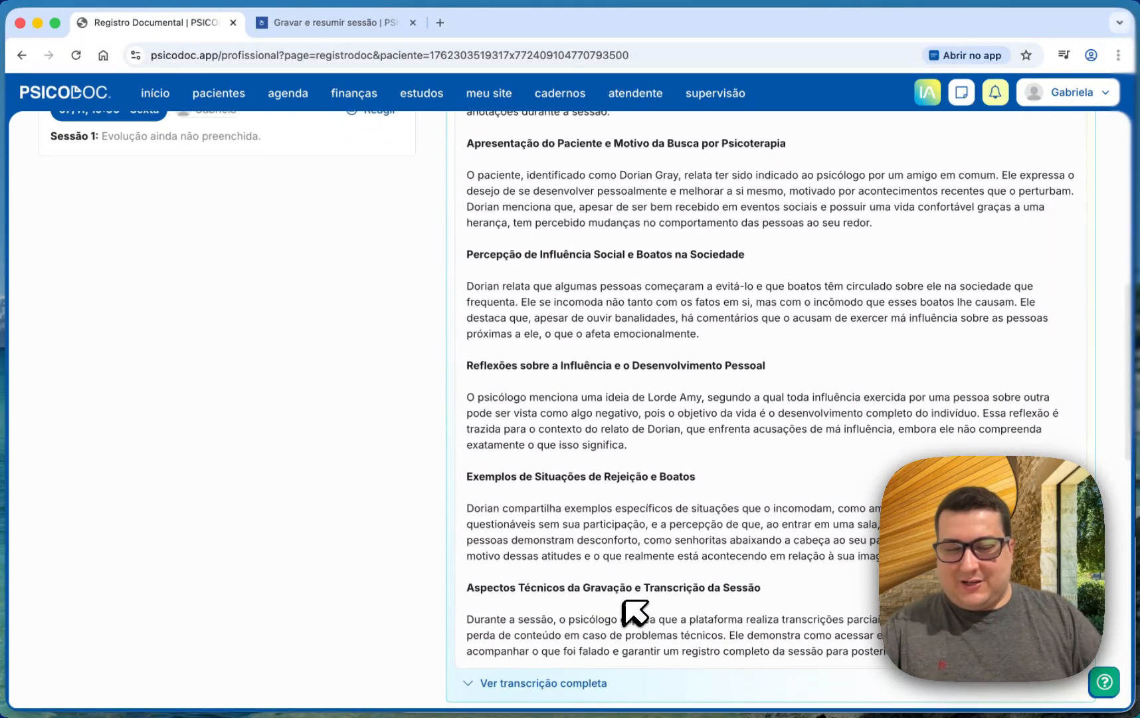
scroll(698, 521, up, 9)
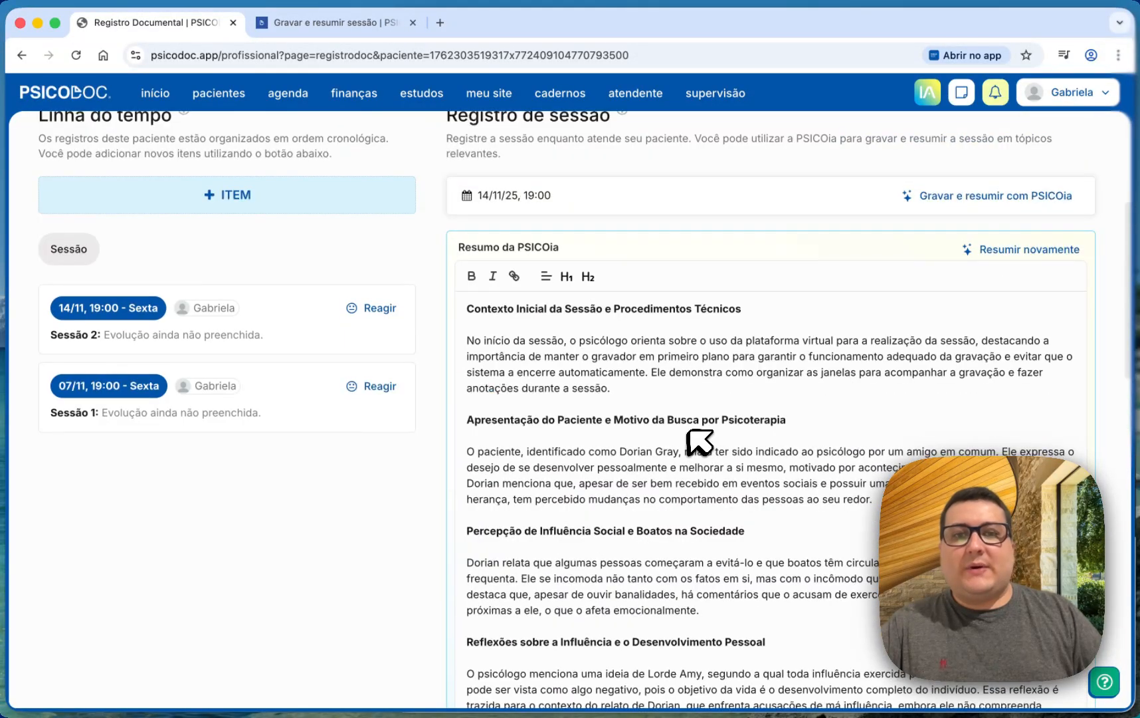
Step: Regenerate the session summary with the Parágrafo único model and look over the record's fields through Evolução do caso
click(1037, 251)
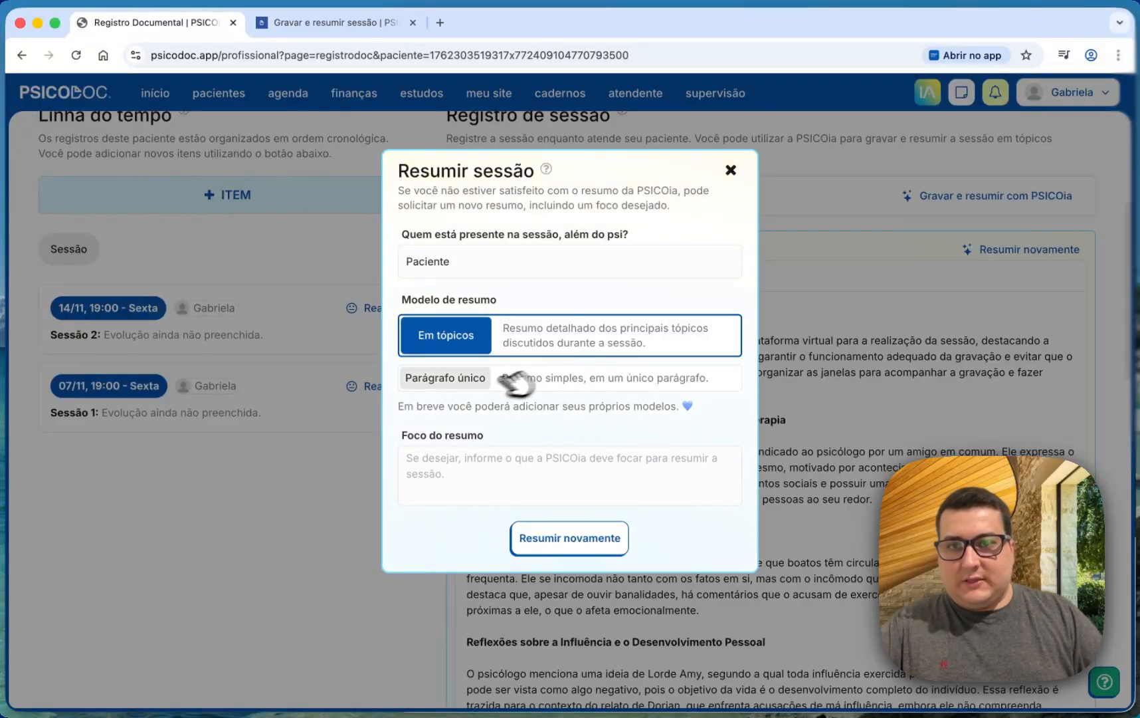
click(457, 386)
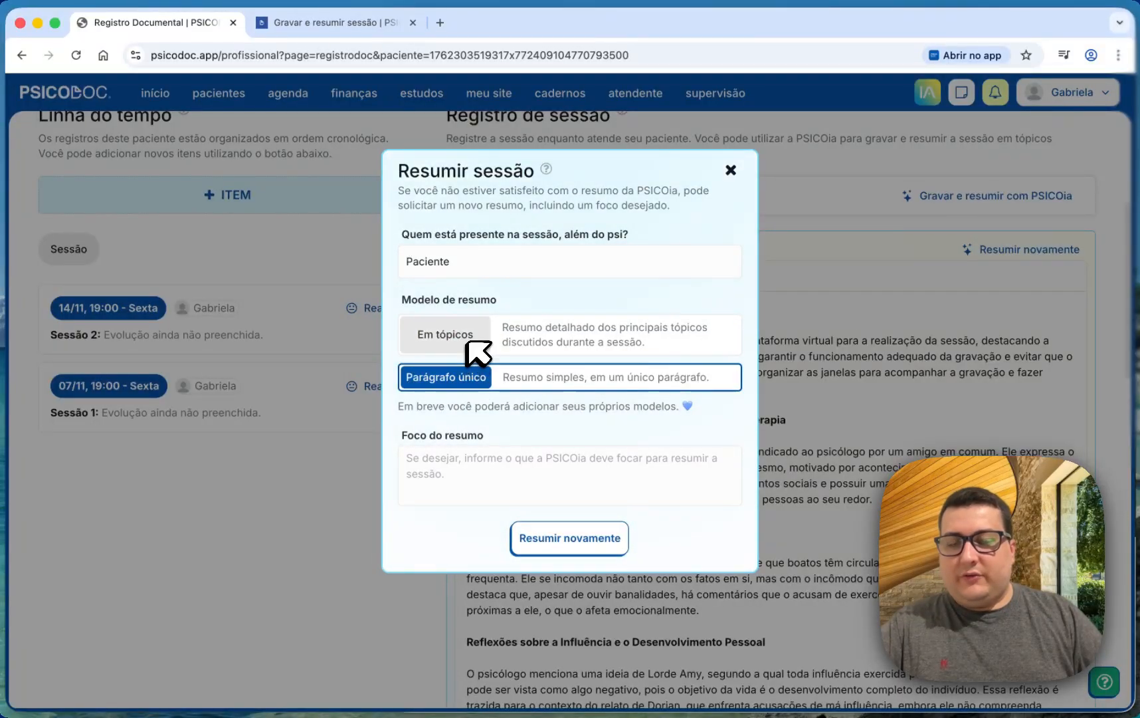
click(570, 538)
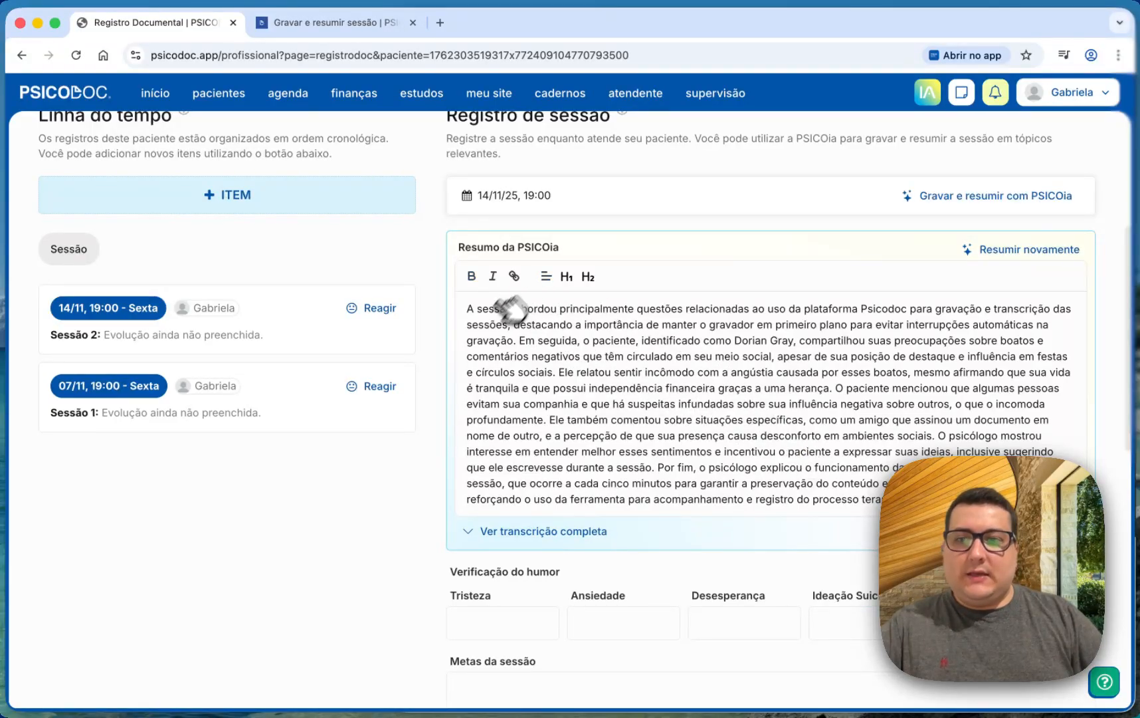
scroll(588, 382, down, 10)
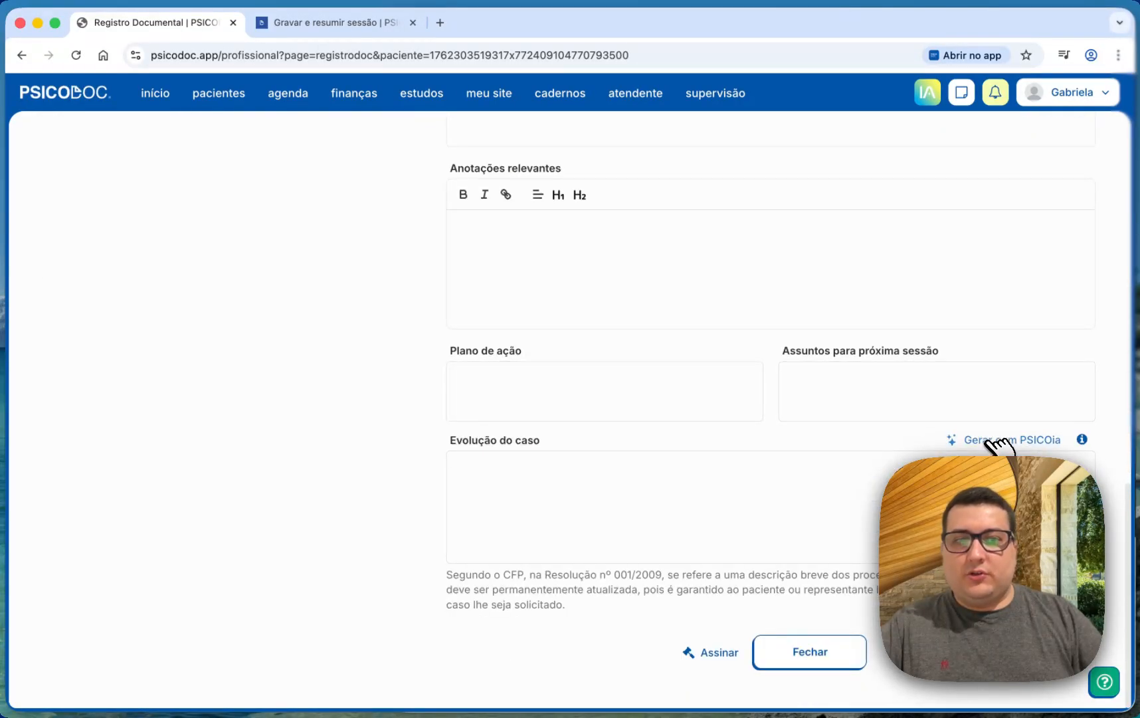
scroll(994, 445, up, 10)
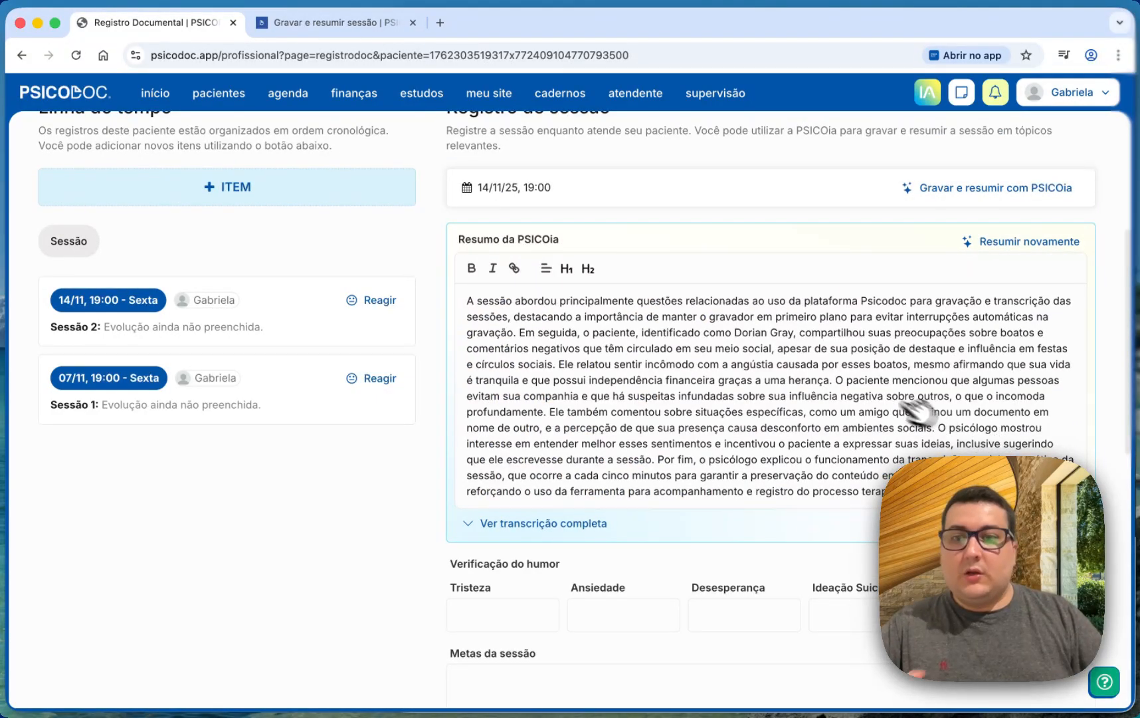
Step: Start a new microphone-only recording of the session and check the list of available microphones without switching device
click(973, 189)
click(439, 272)
click(568, 592)
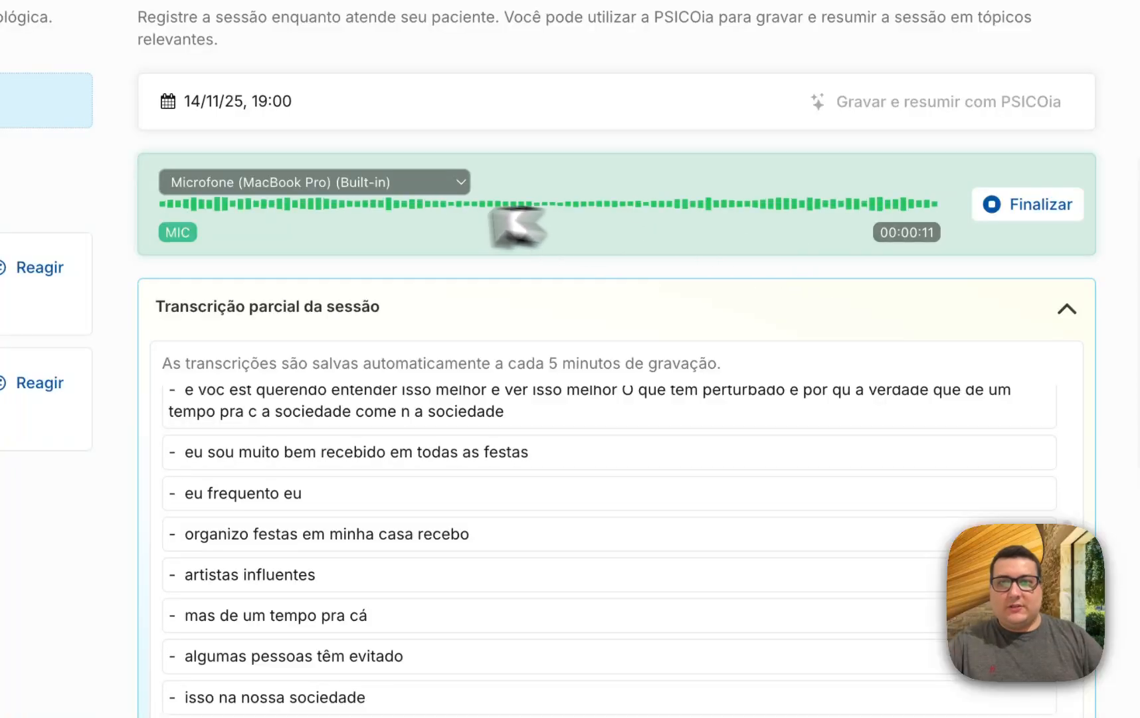
click(243, 189)
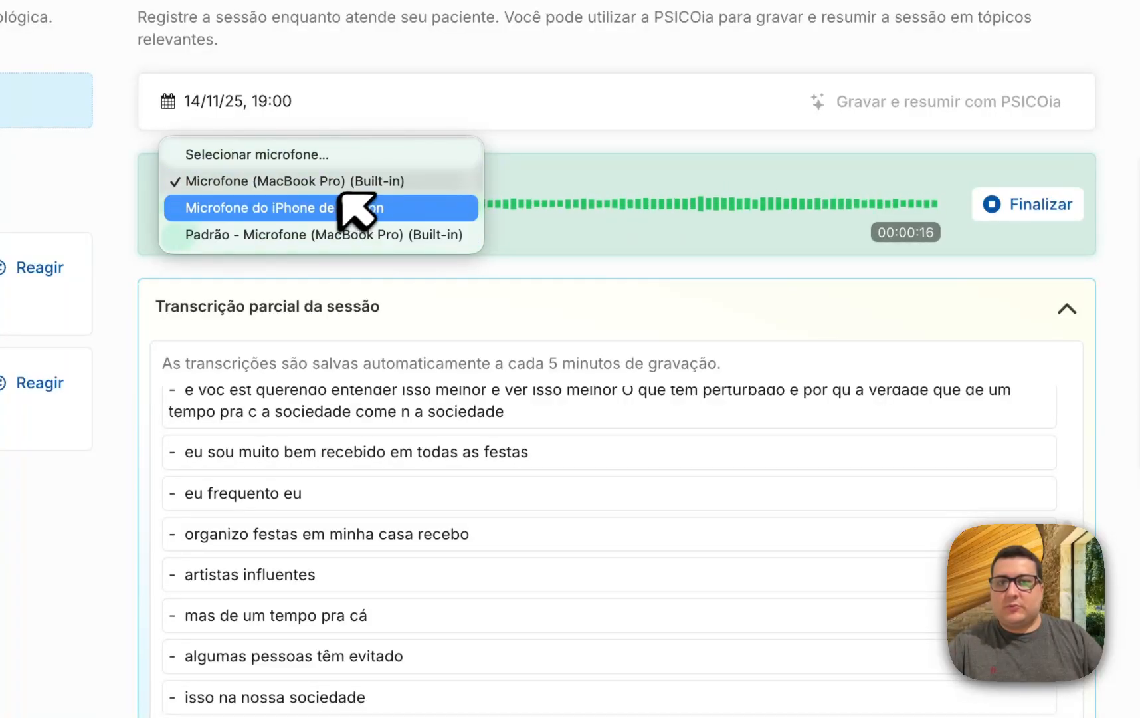
click(582, 145)
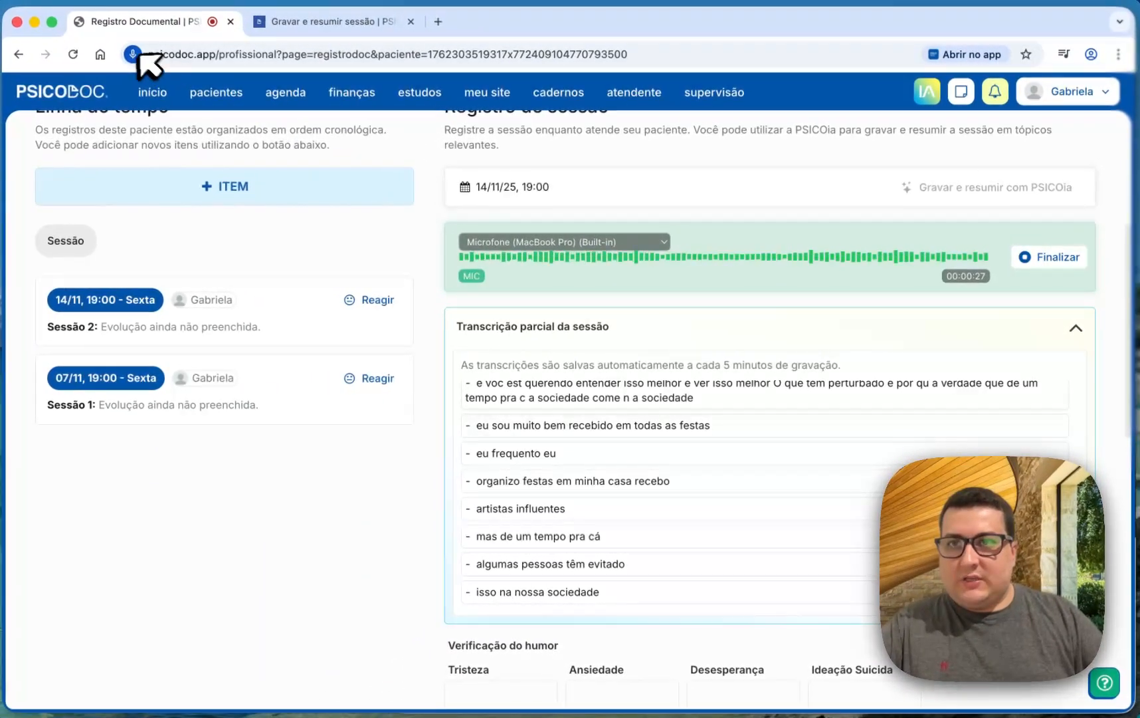
Step: Turn off the site's microphone permission during the recording and examine the reason given for the interruption
click(135, 55)
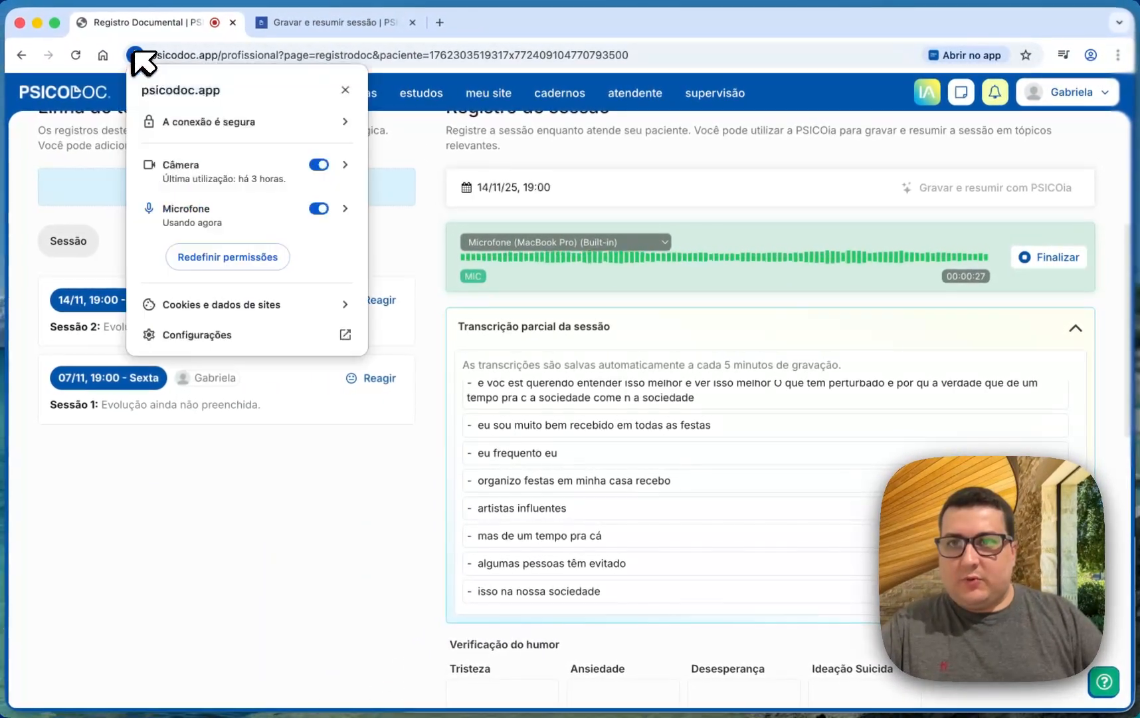
click(322, 208)
click(685, 235)
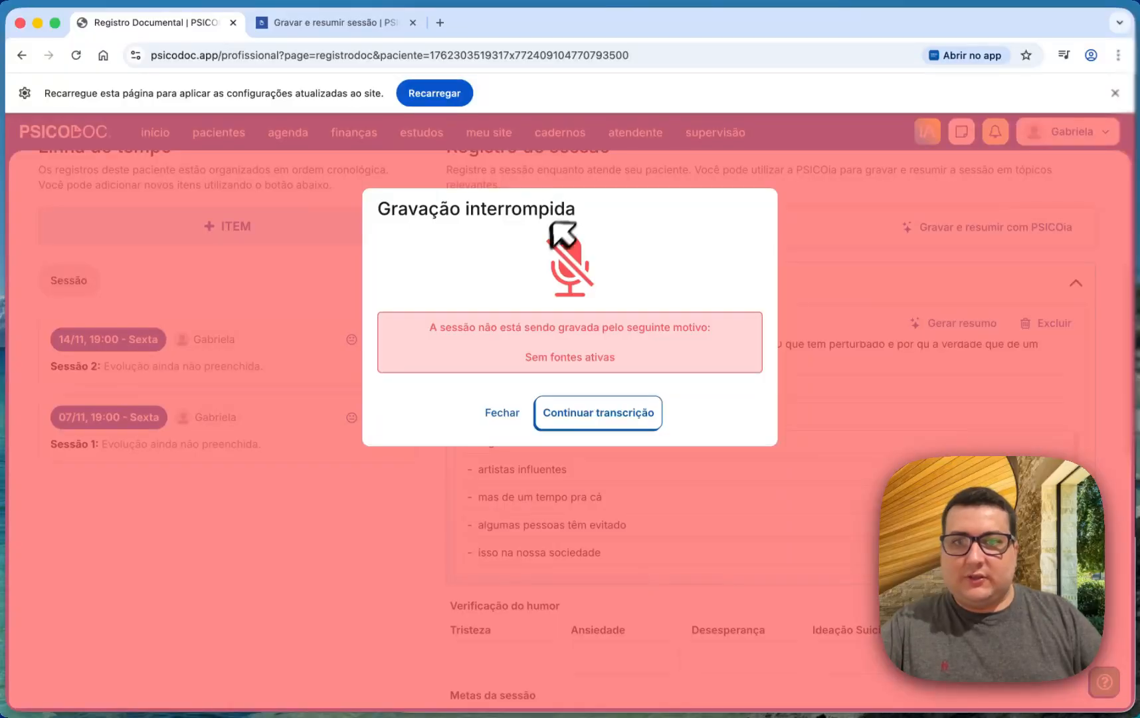
drag(616, 360, 513, 353)
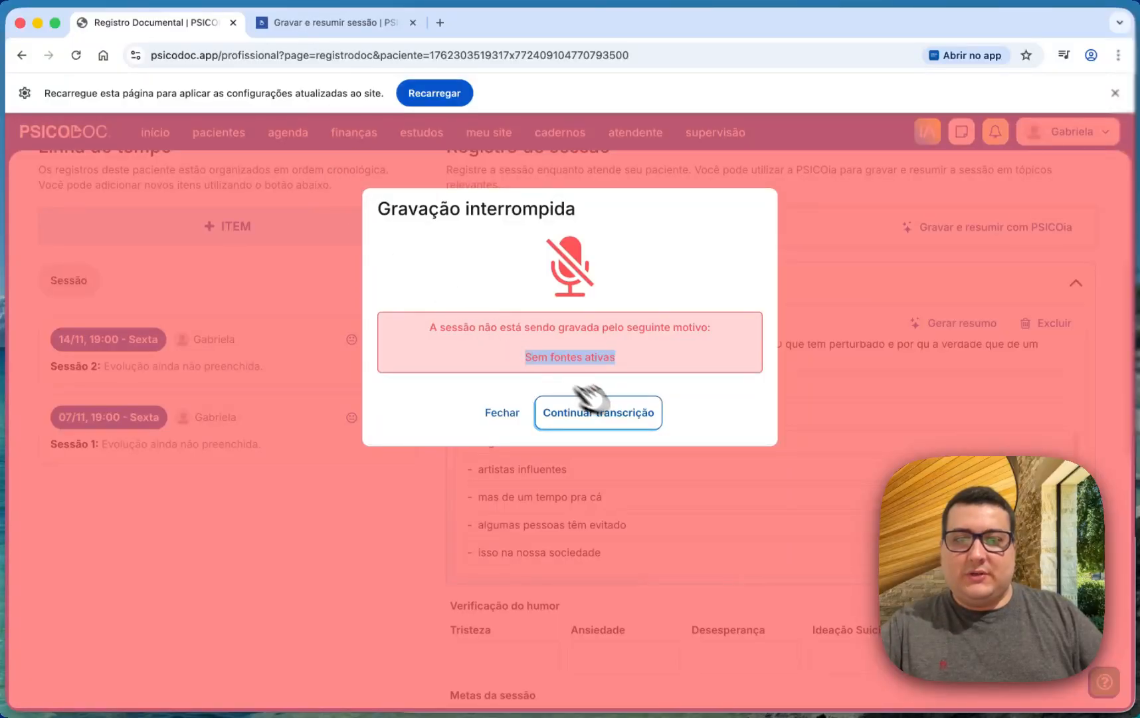
Step: Continue the transcription as a Presencial recording with the Parágrafo único model, allowing microphone access while visiting the site, and finalize it
click(601, 413)
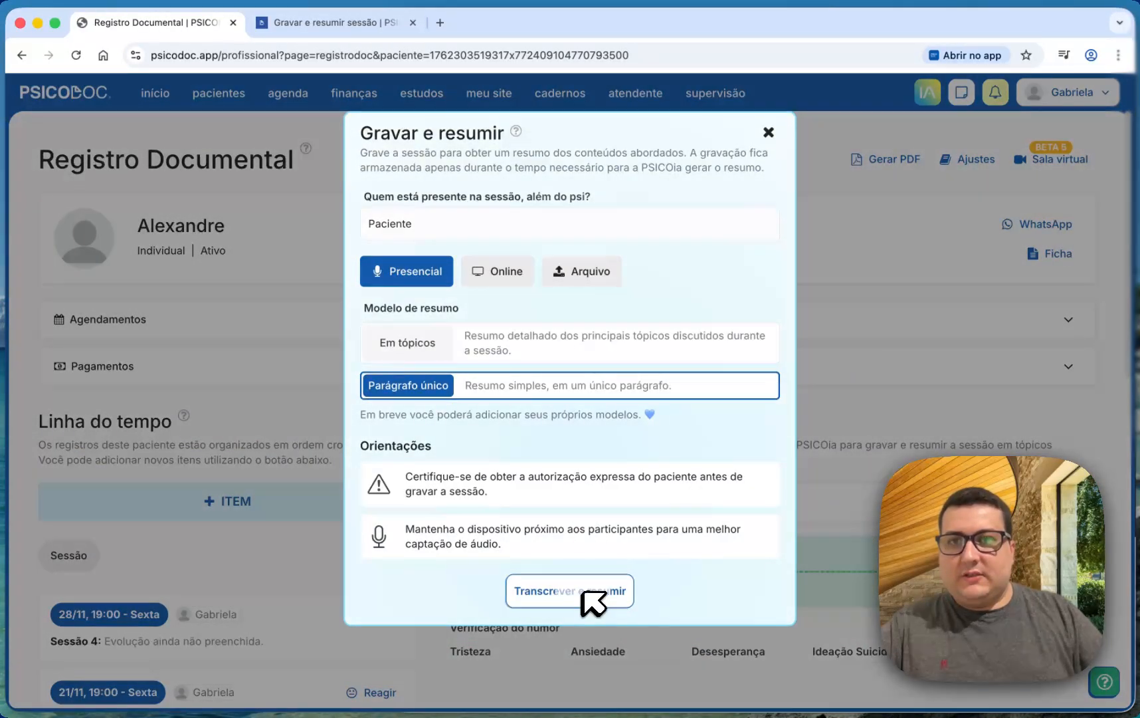
click(584, 592)
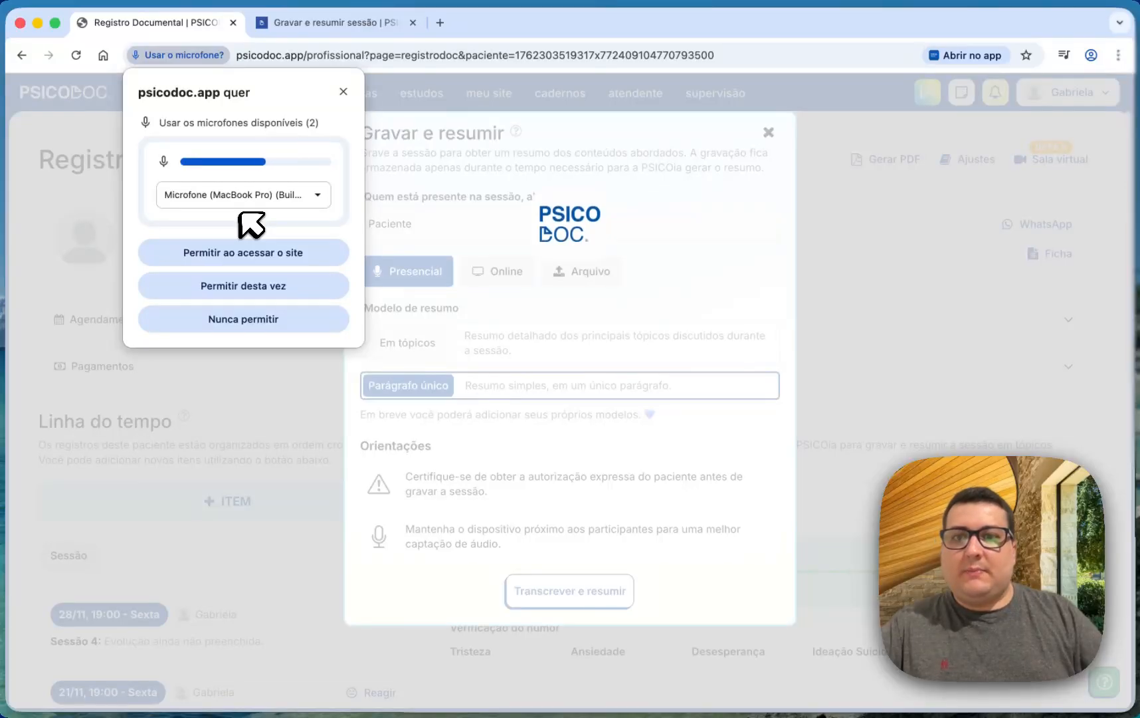
click(245, 253)
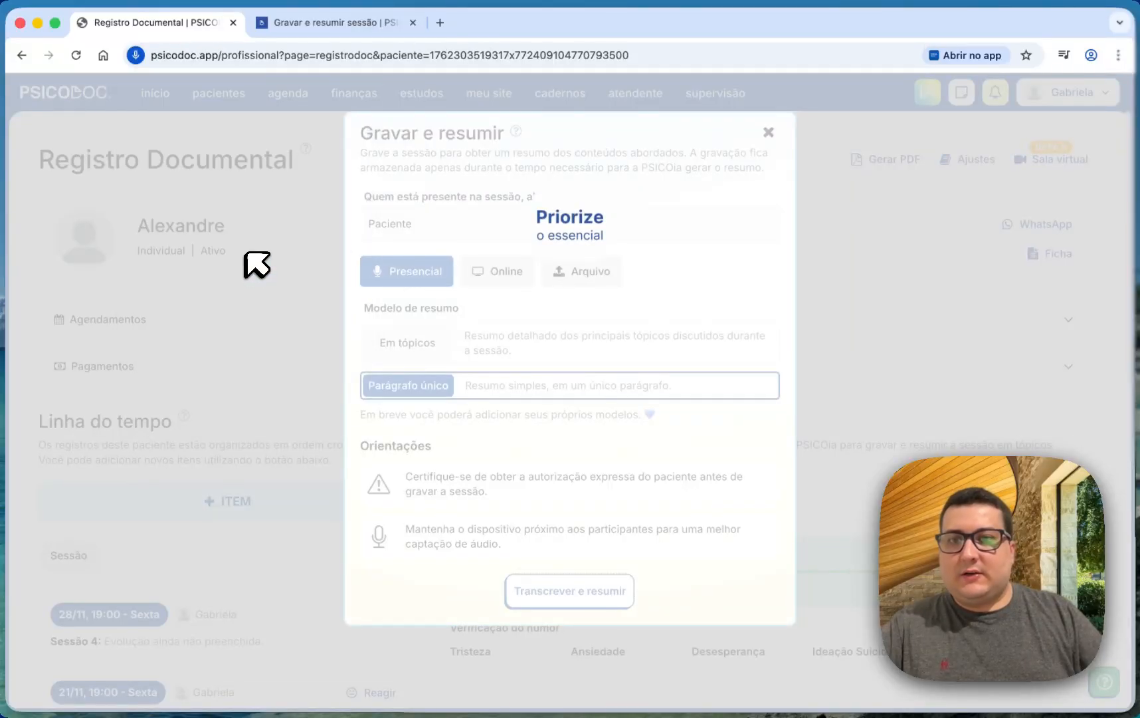
scroll(804, 545, down, 1)
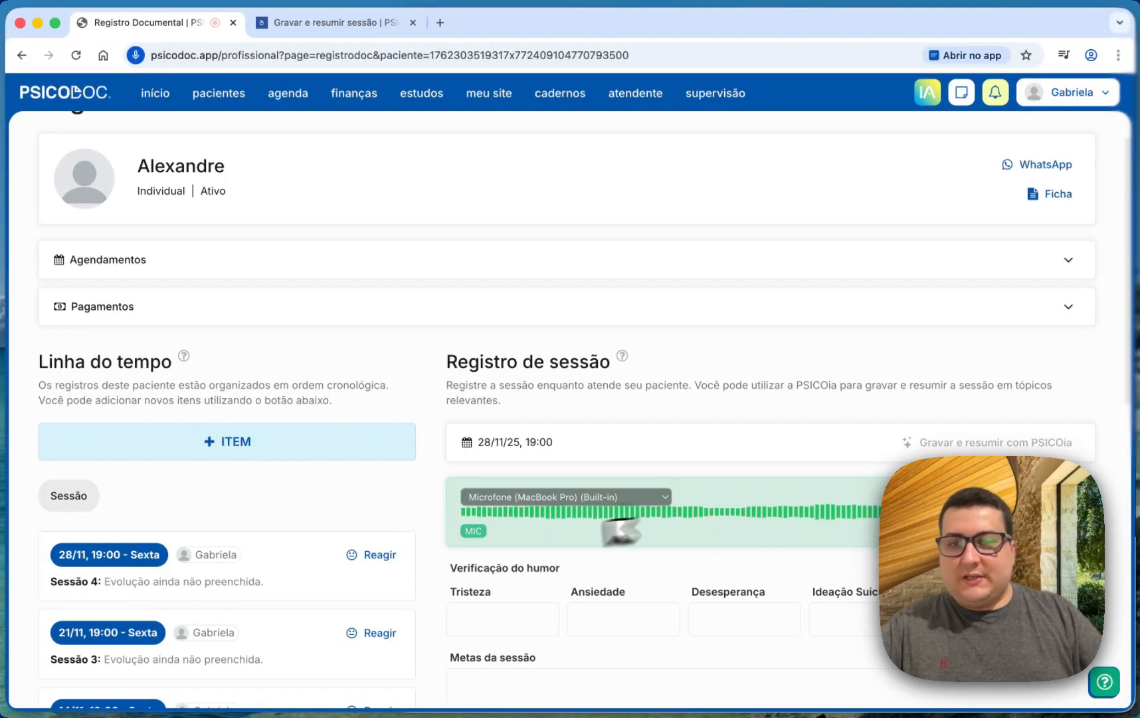
click(1043, 512)
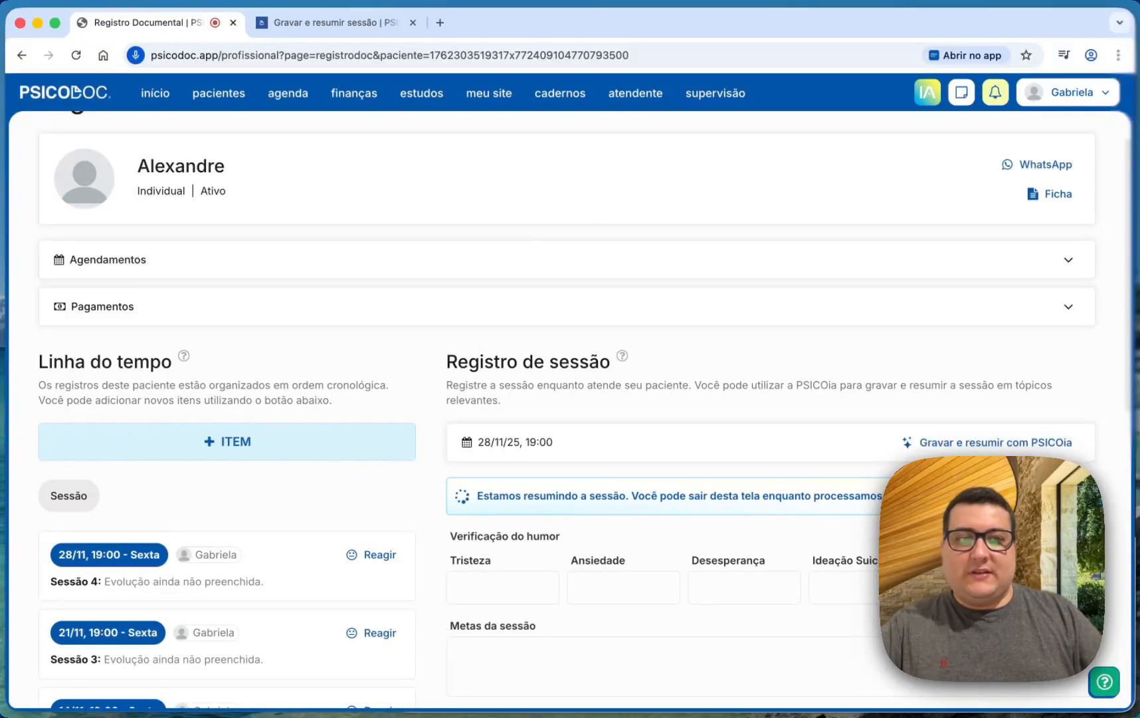
Step: Start an Online recording with the Parágrafo único model and choose the YouTube therapy session tab as the sharing source
click(1004, 449)
click(503, 274)
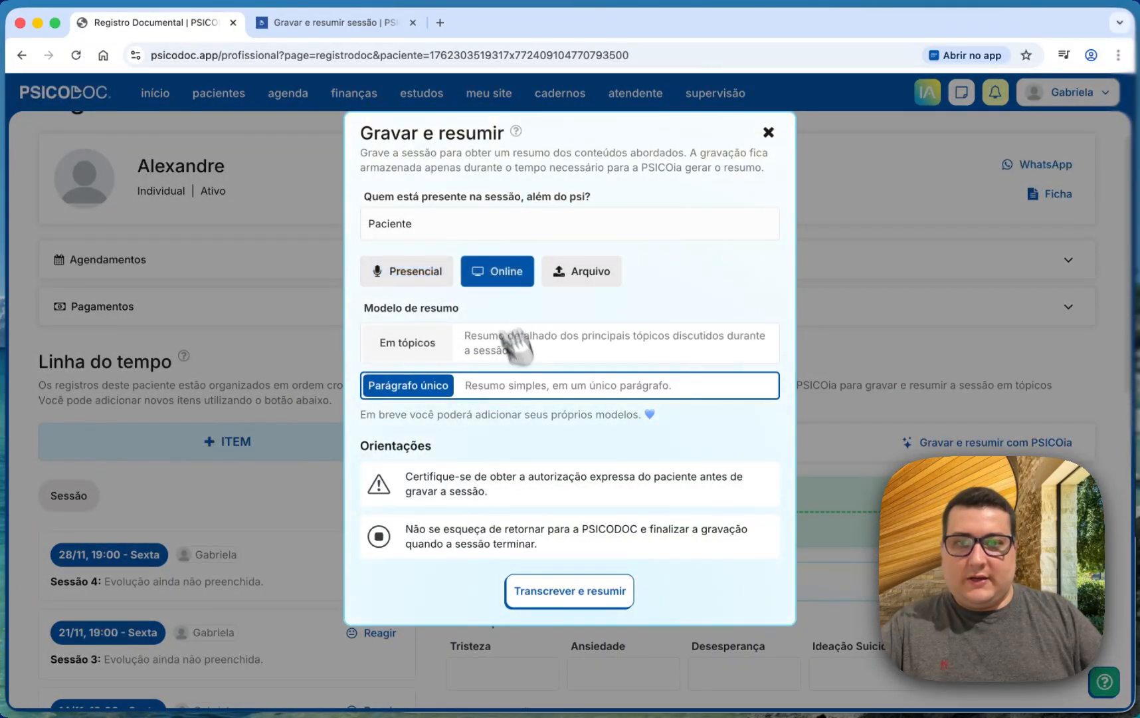
click(592, 591)
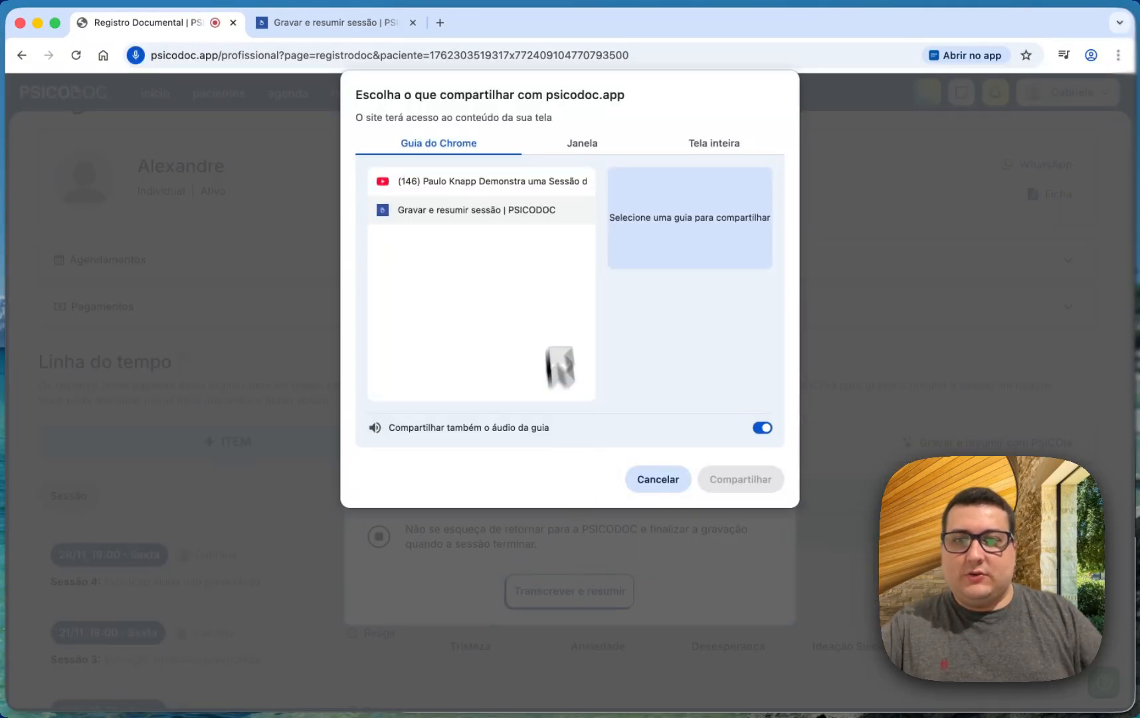
click(477, 191)
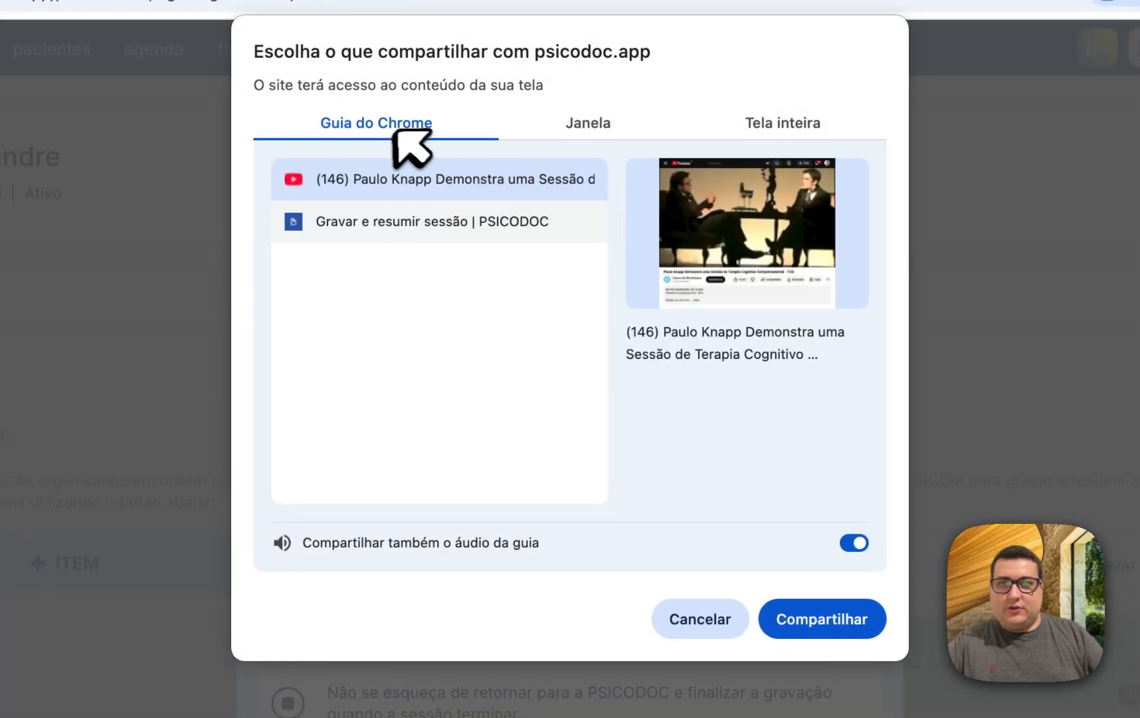
Step: Compare the Janela and Tela inteira sharing options, and share the YouTube tab with its tab audio turned off
click(588, 123)
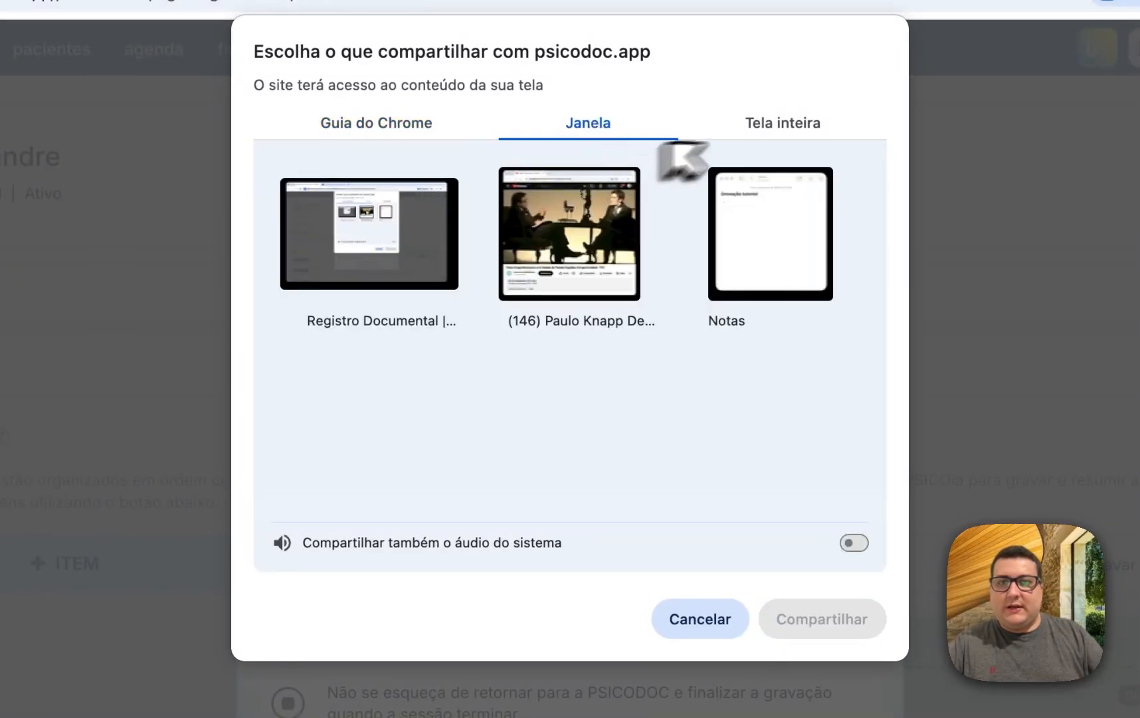
click(782, 123)
click(612, 126)
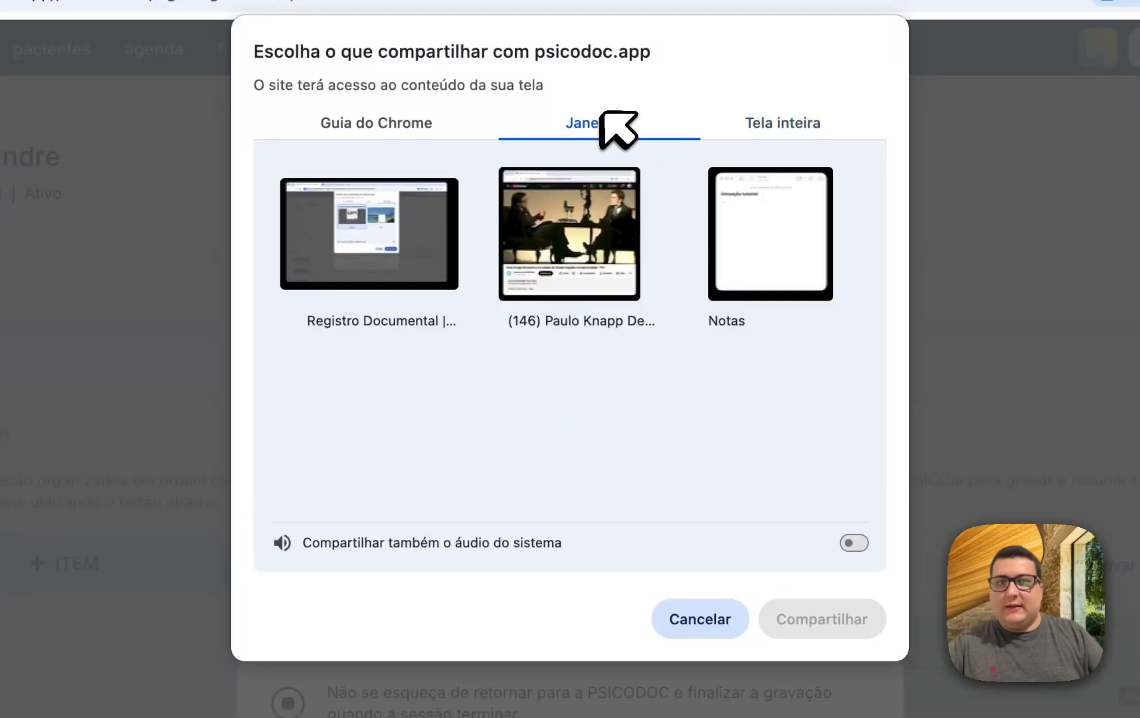
click(402, 122)
click(539, 122)
click(421, 124)
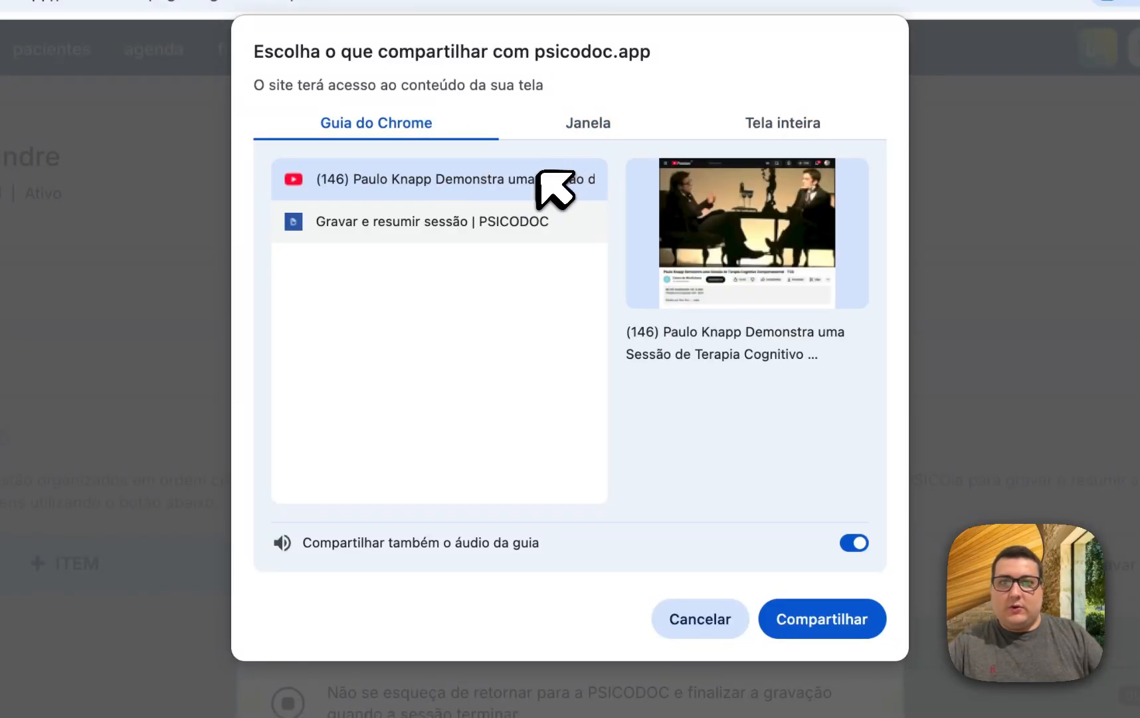
click(855, 542)
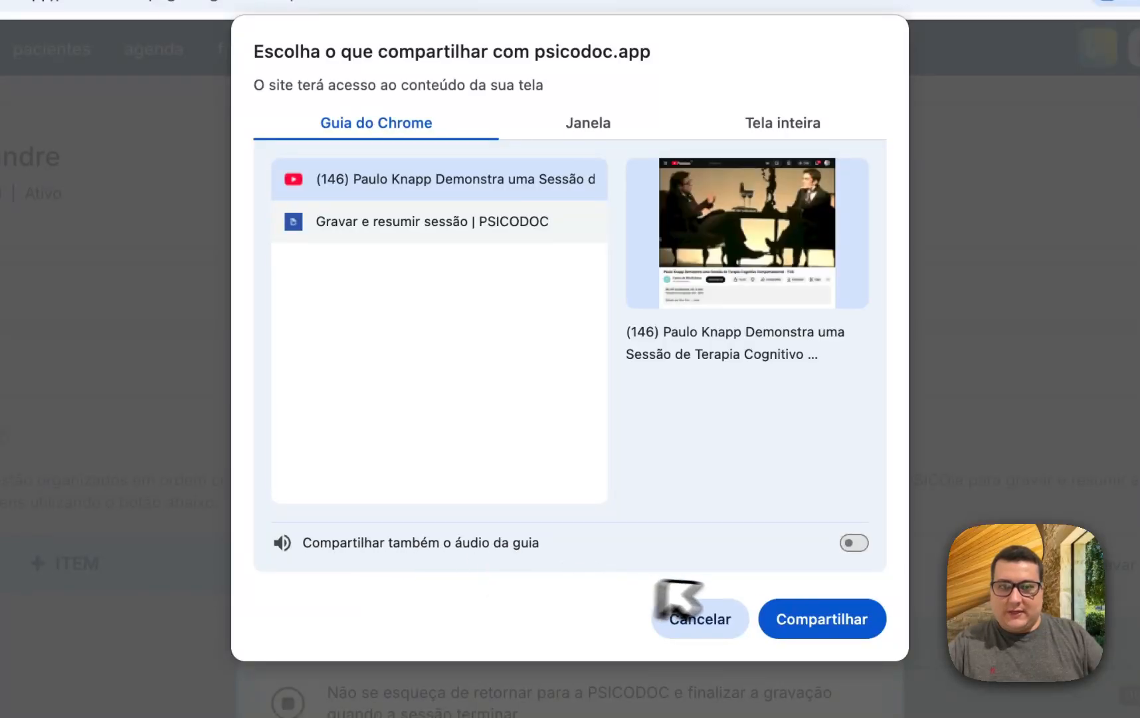
click(807, 620)
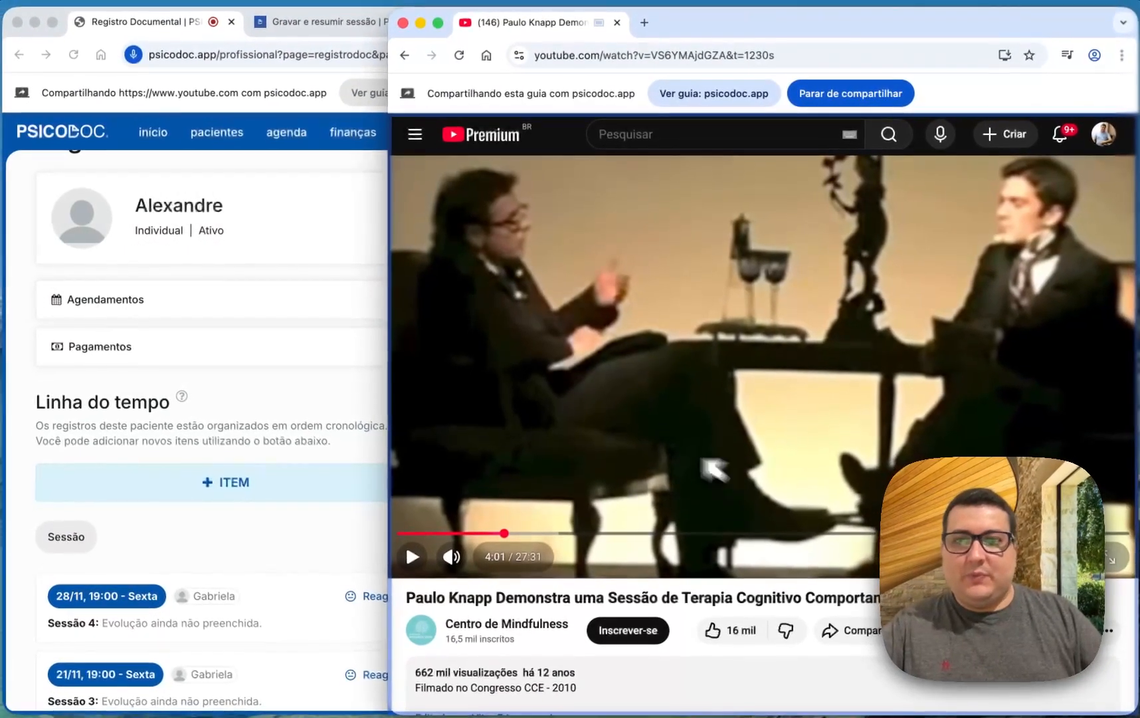
Step: Place the session record beside the YouTube window, briefly play and pause the video to test audio capture, and restore the record to full size
scroll(672, 364, down, 5)
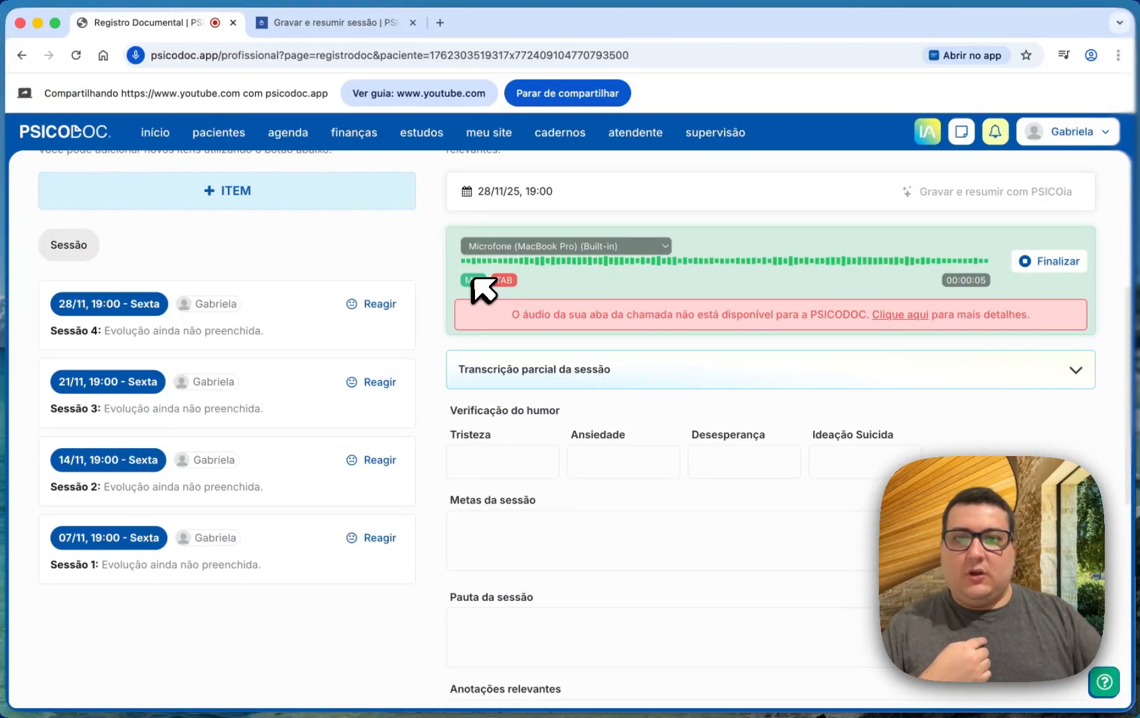
drag(761, 24, 2, 306)
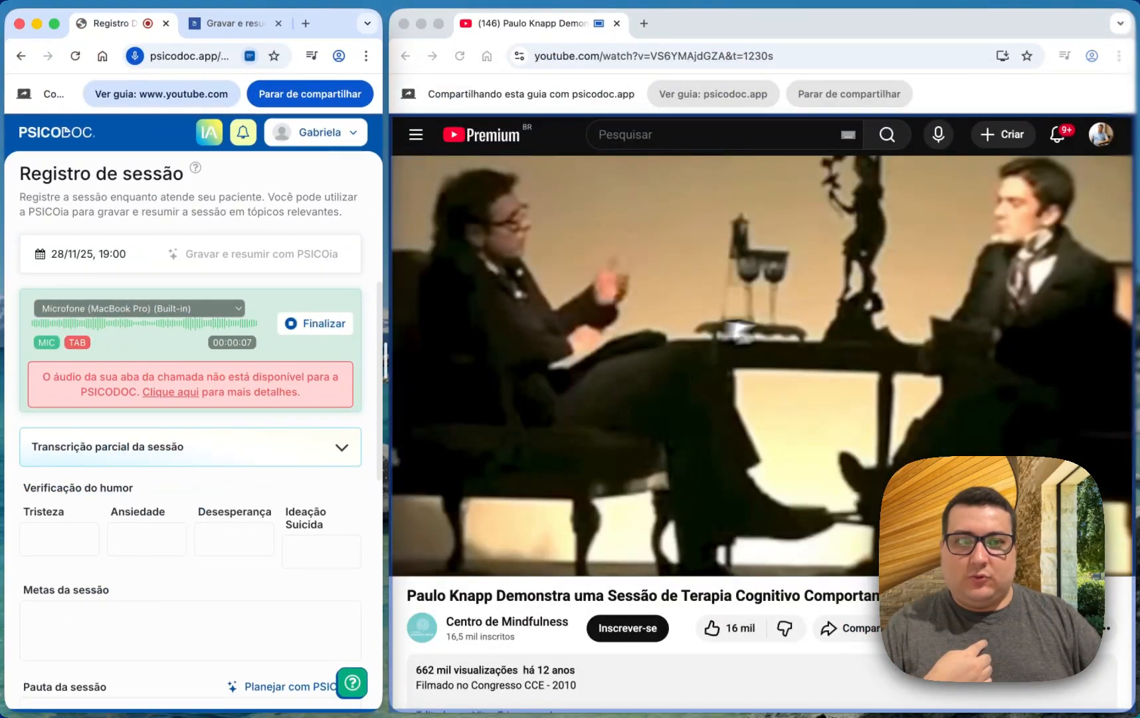
click(759, 323)
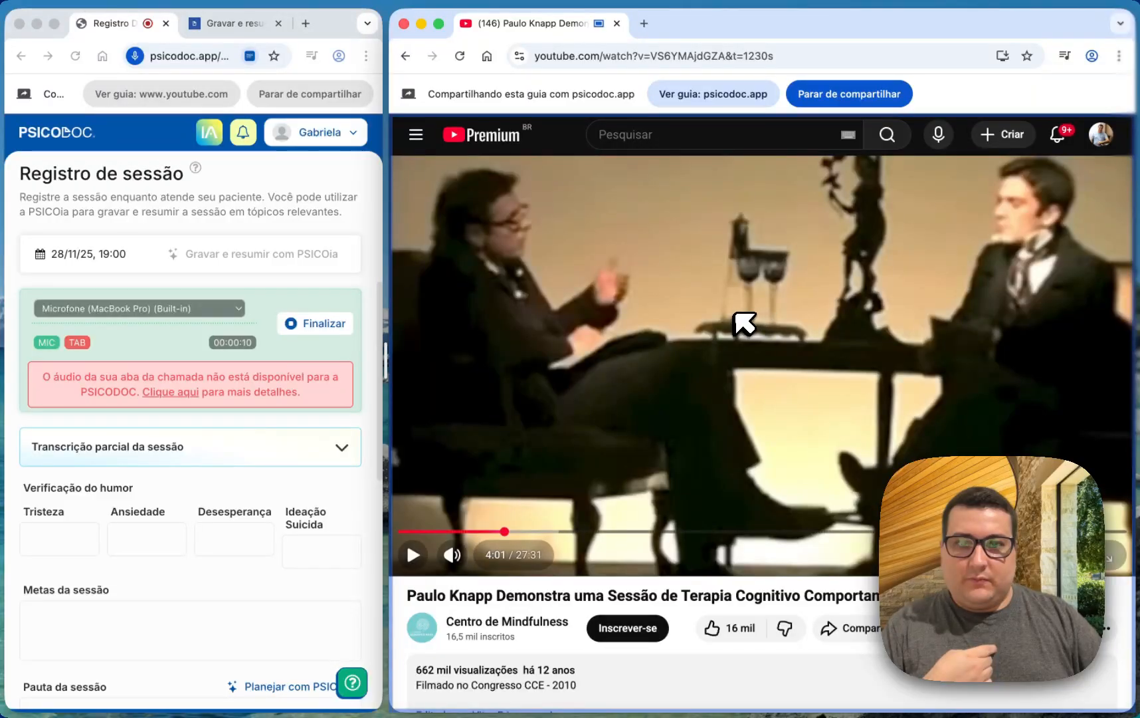
click(744, 324)
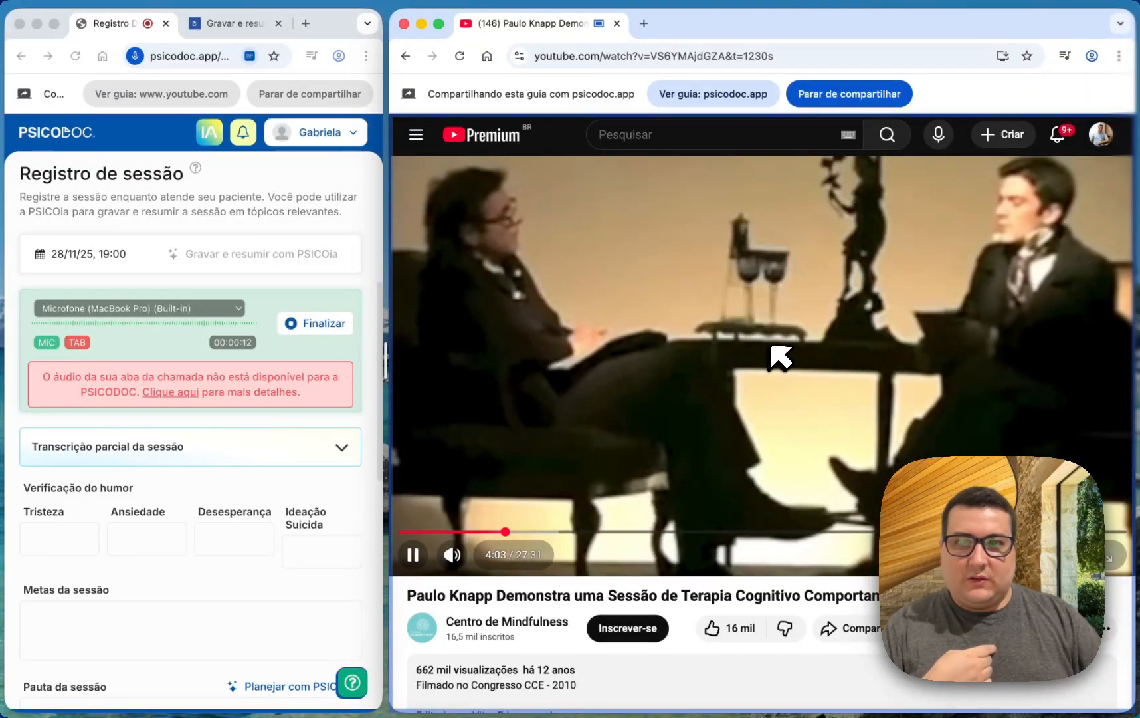
click(626, 356)
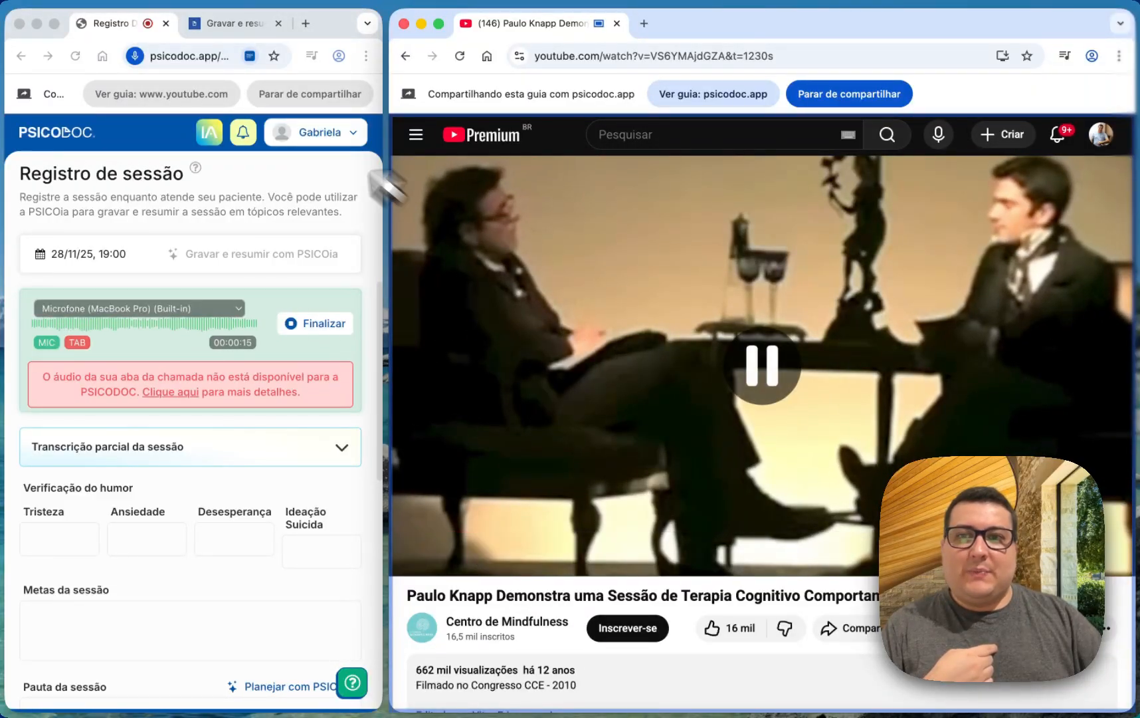
drag(326, 33, 726, 35)
double_click(726, 34)
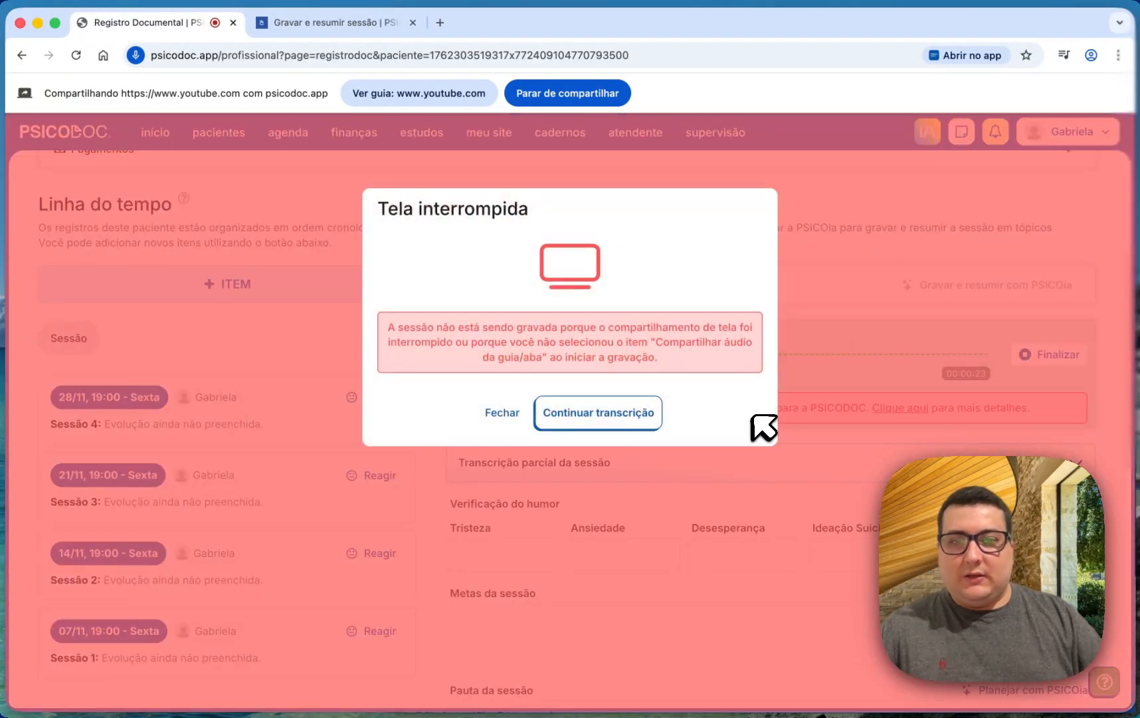
Step: Continue the interrupted transcription as an Online recording, sharing the YouTube therapy session tab with tab audio enabled
click(646, 415)
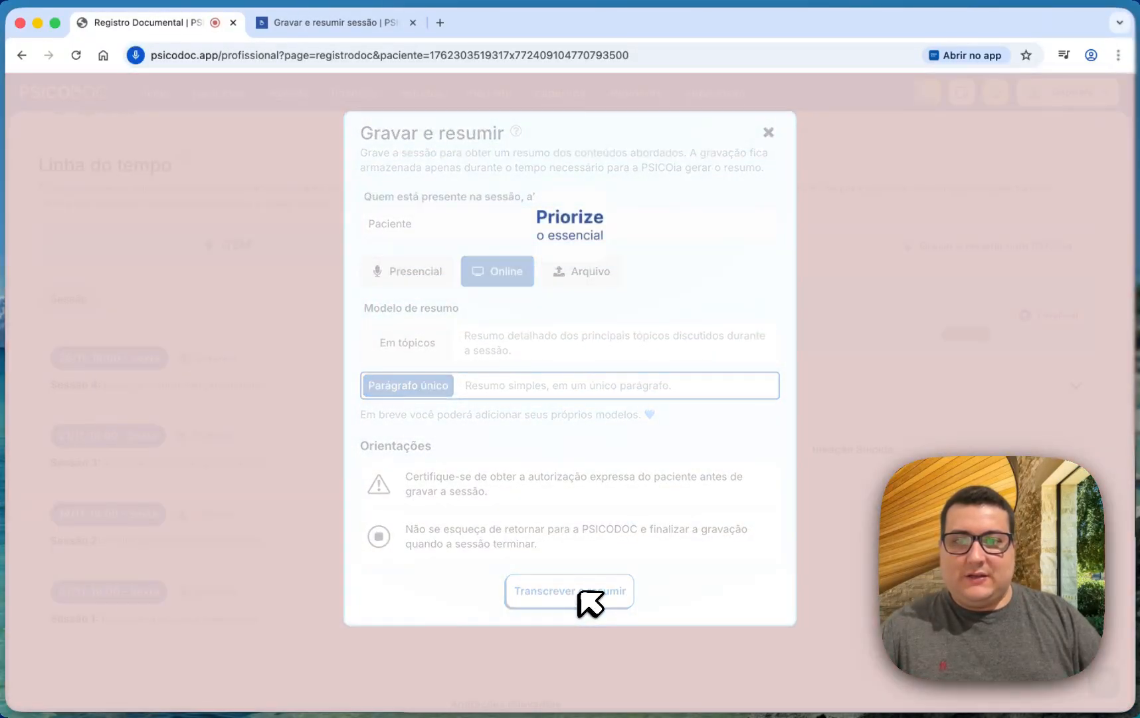
click(590, 595)
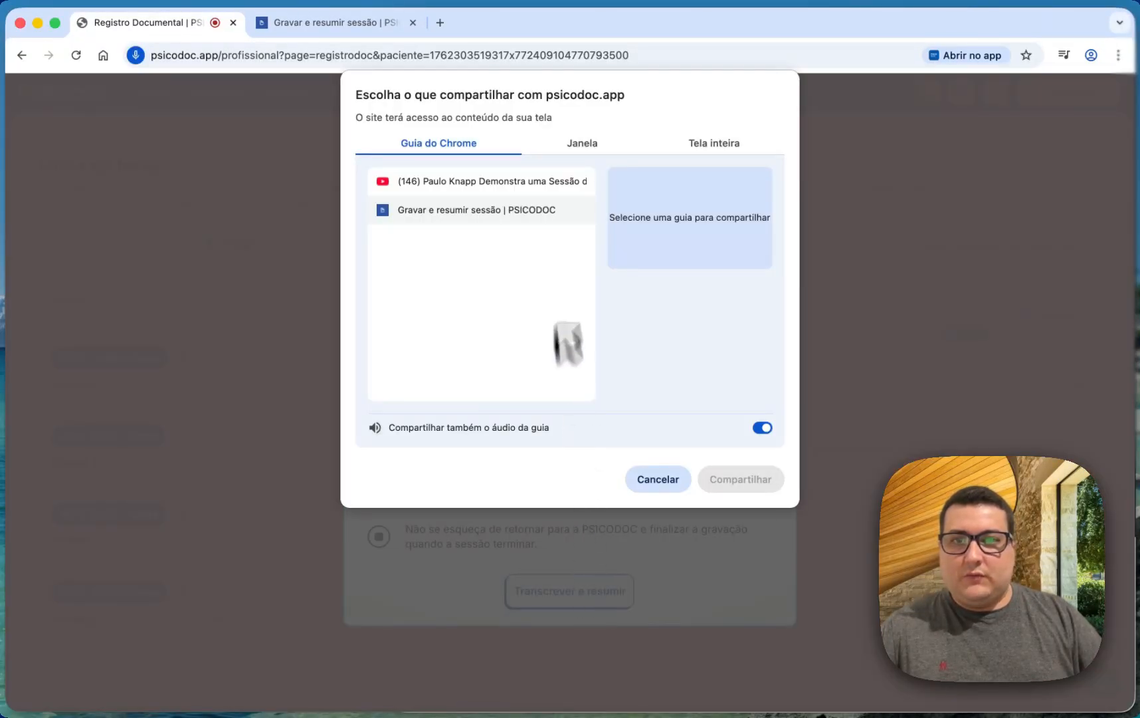
click(534, 185)
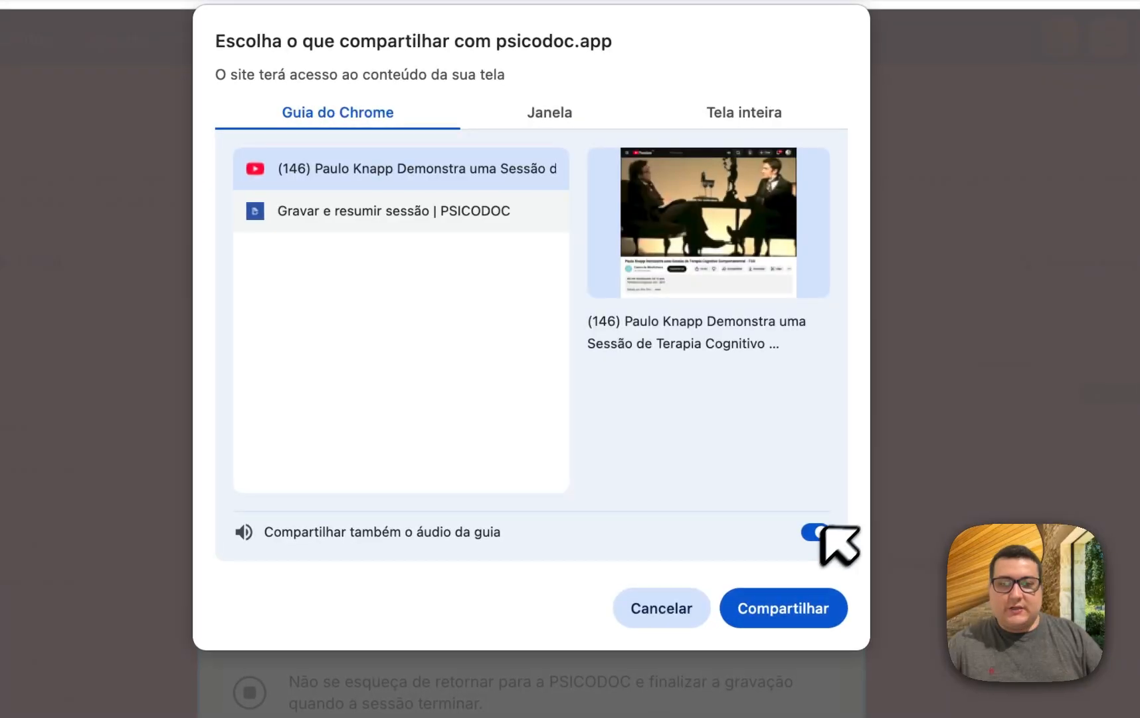
click(566, 112)
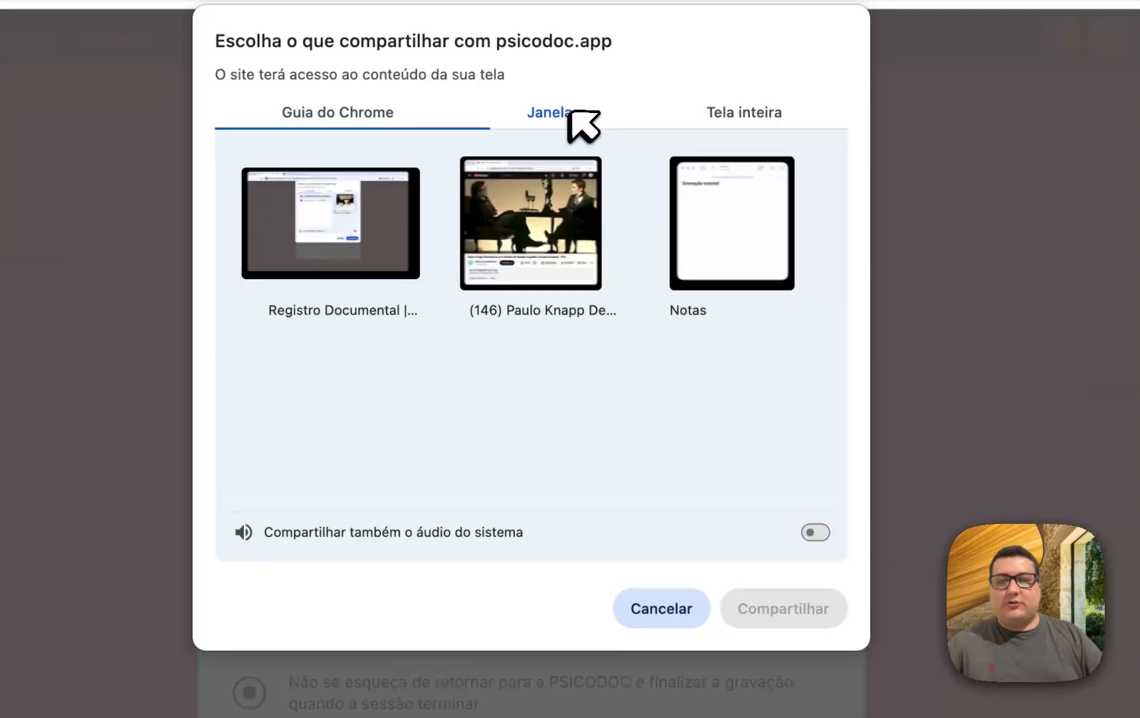
click(731, 111)
click(342, 114)
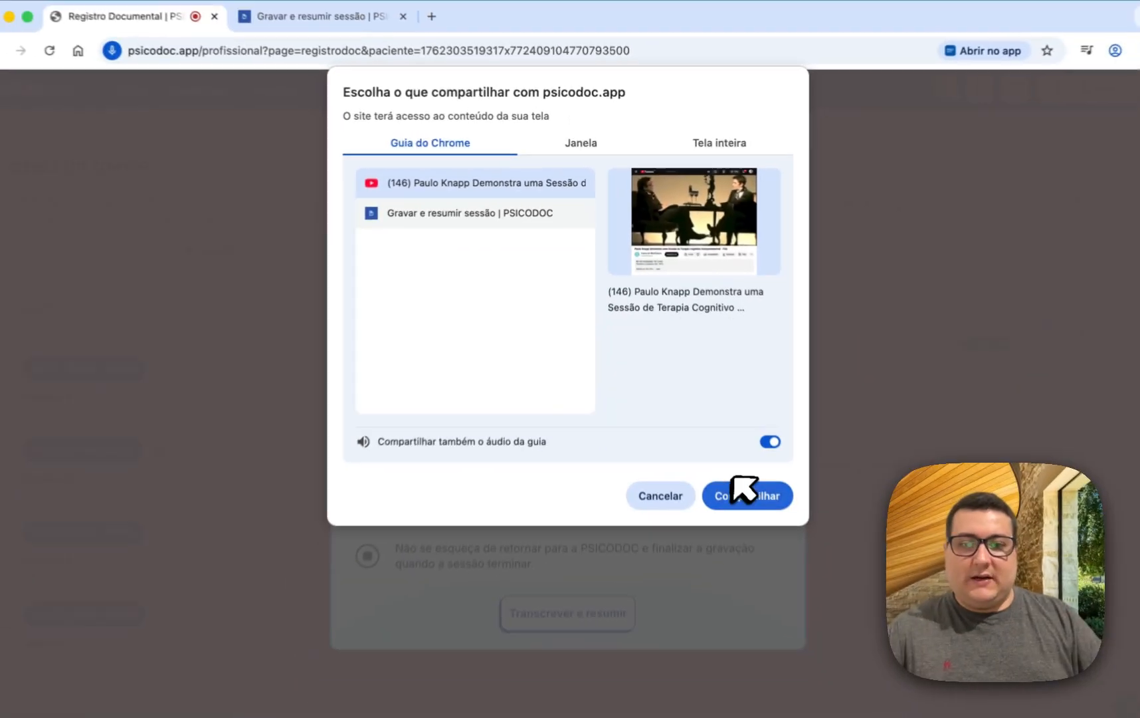
click(797, 636)
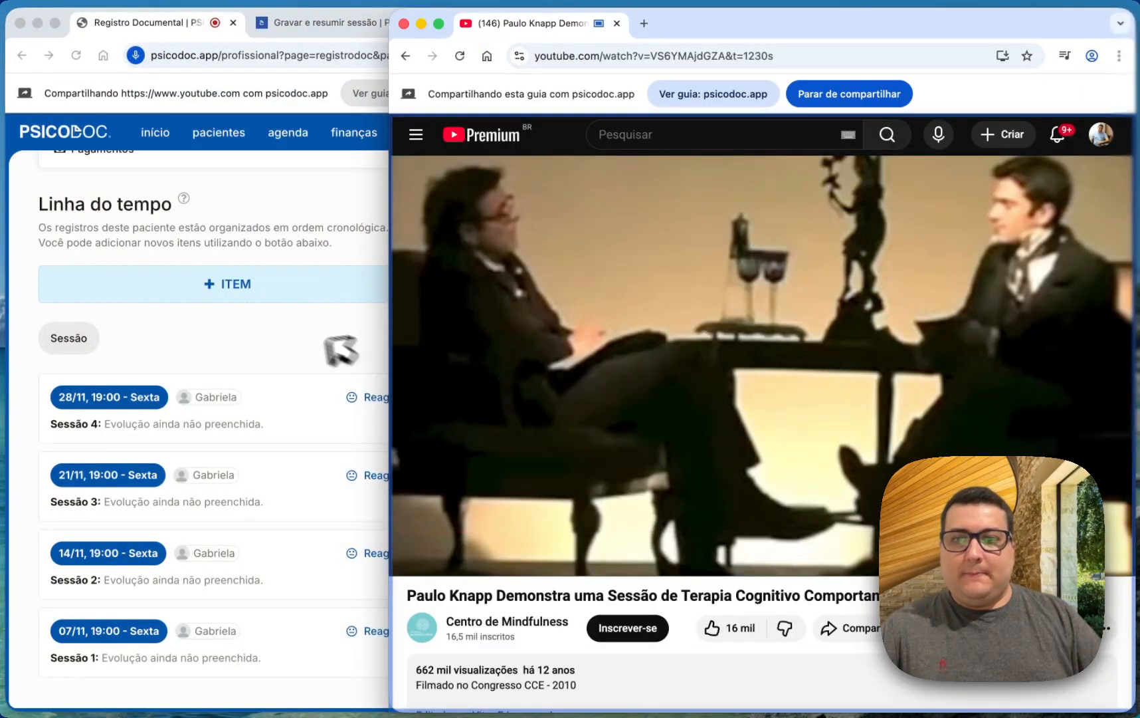
Step: Return to the session record, check the microphone and tab sources and the partial transcription, and finalize the recording
click(342, 353)
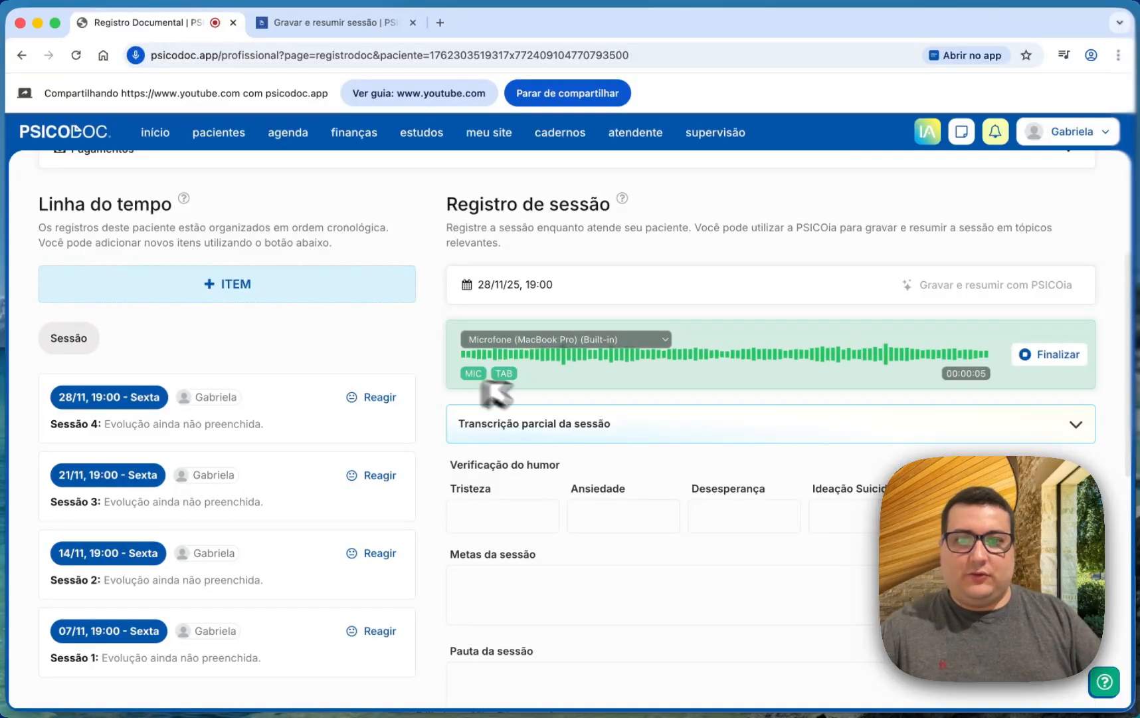
click(590, 423)
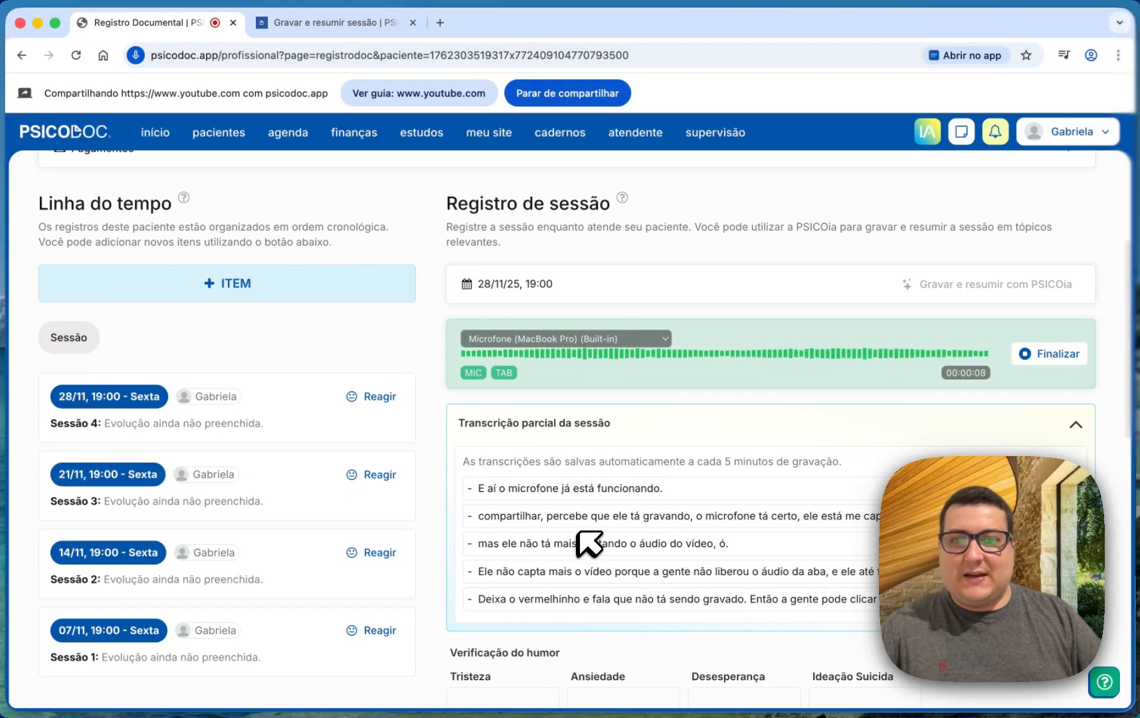
click(589, 430)
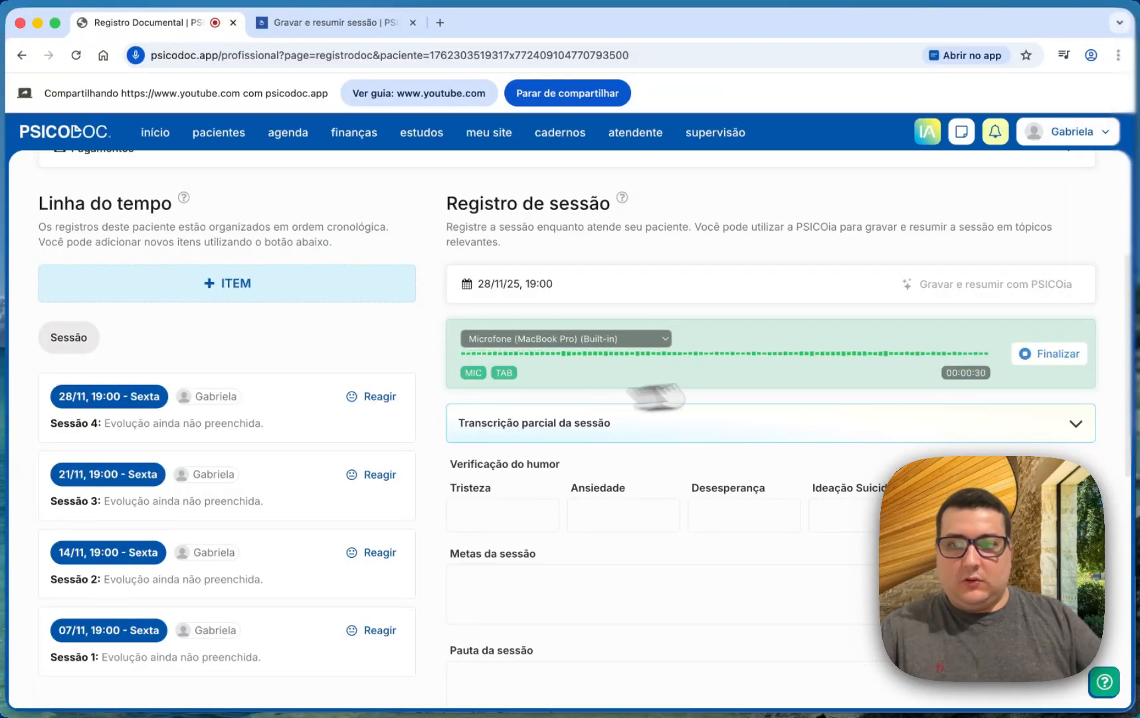
click(1053, 356)
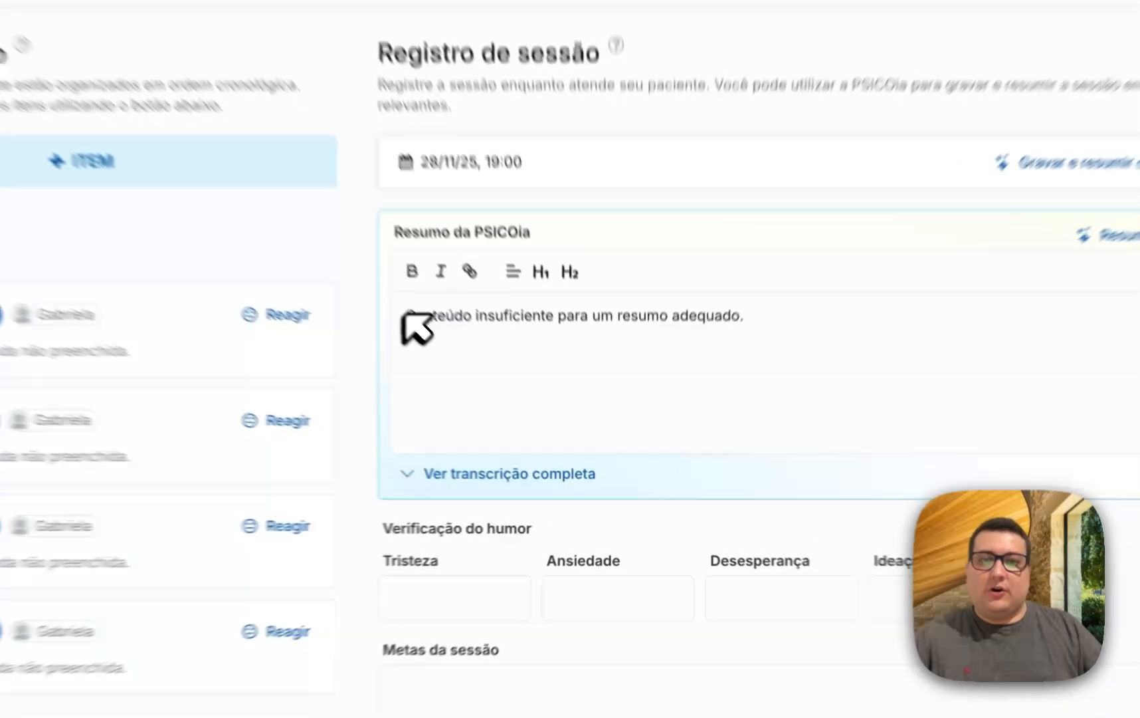
Step: Read PSICOia's summary of the 28/11/25 session and look through its full transcription
drag(464, 366, 642, 372)
drag(615, 279, 809, 288)
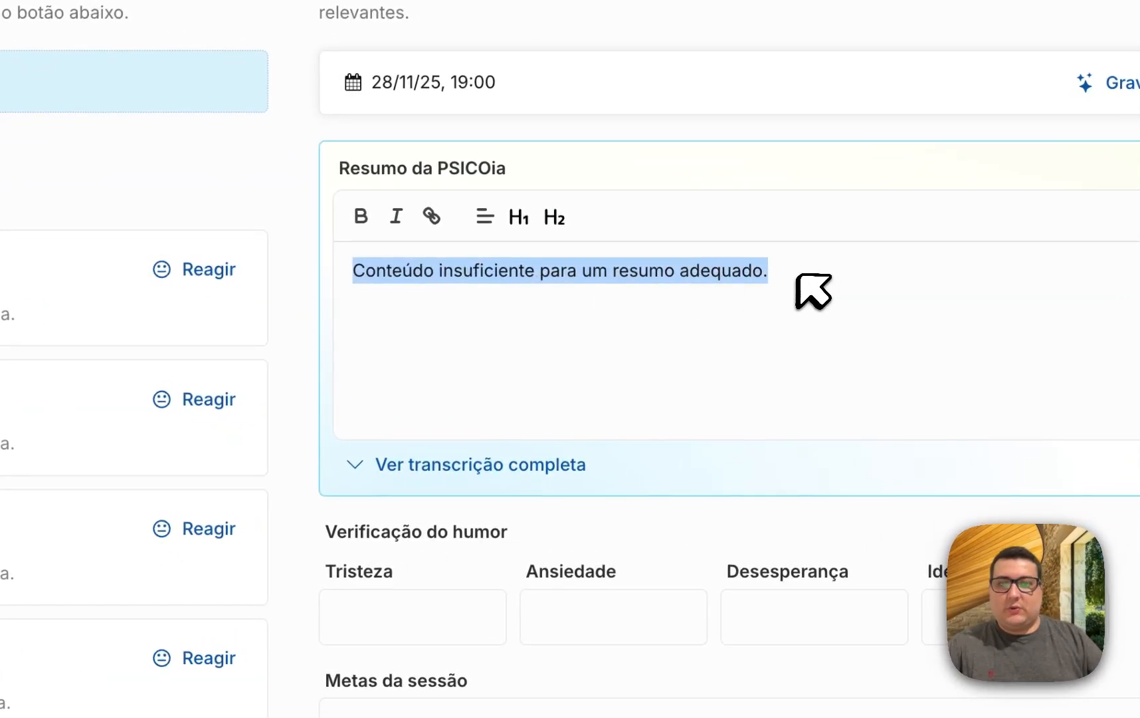
click(821, 295)
click(579, 464)
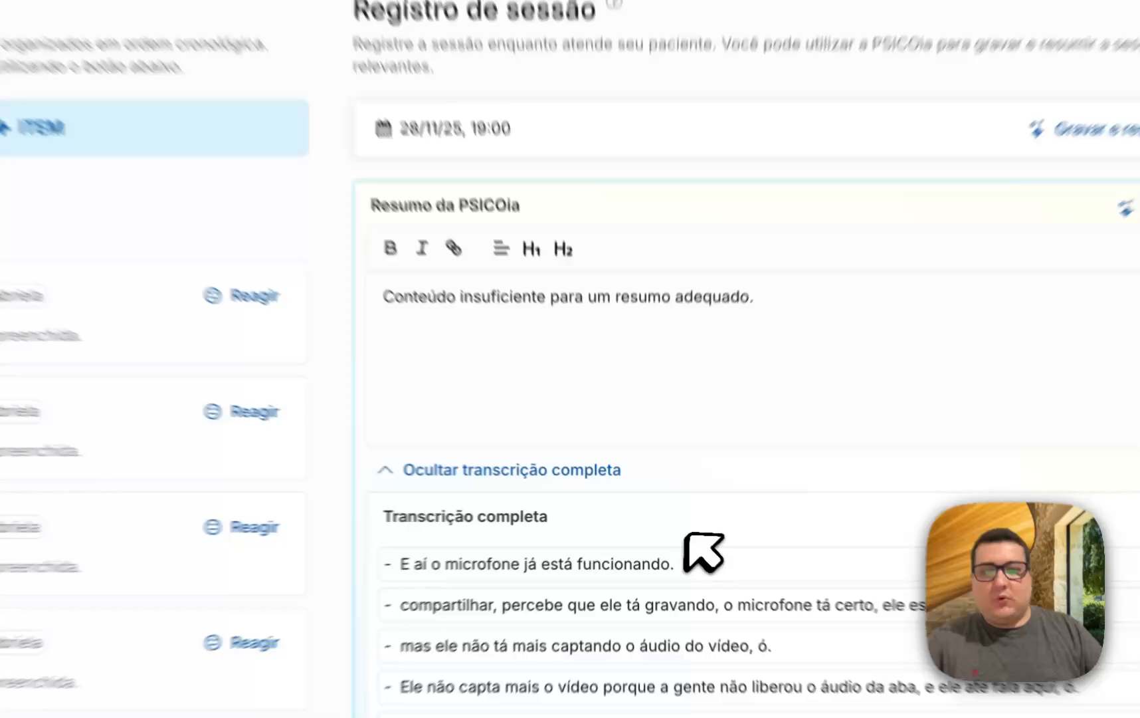
scroll(837, 597, down, 2)
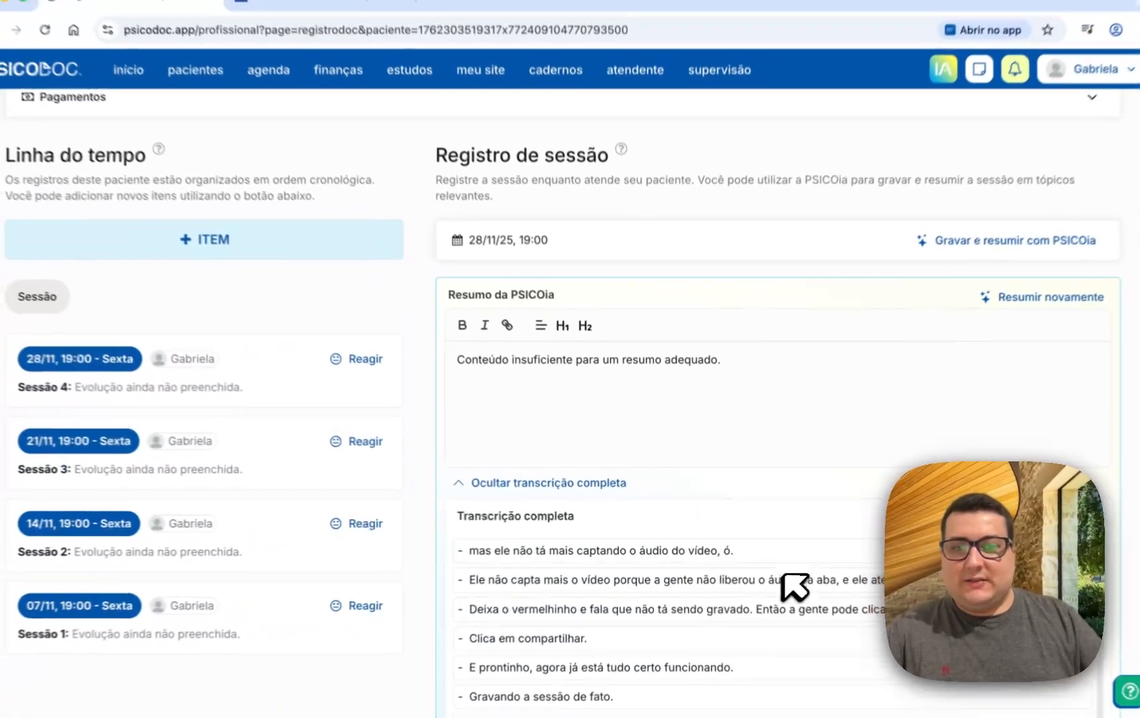
Step: Collapse the full transcription of the 28/11/25 session and read the important notes in the Gravar e resumir sessão help article
scroll(843, 600, up, 2)
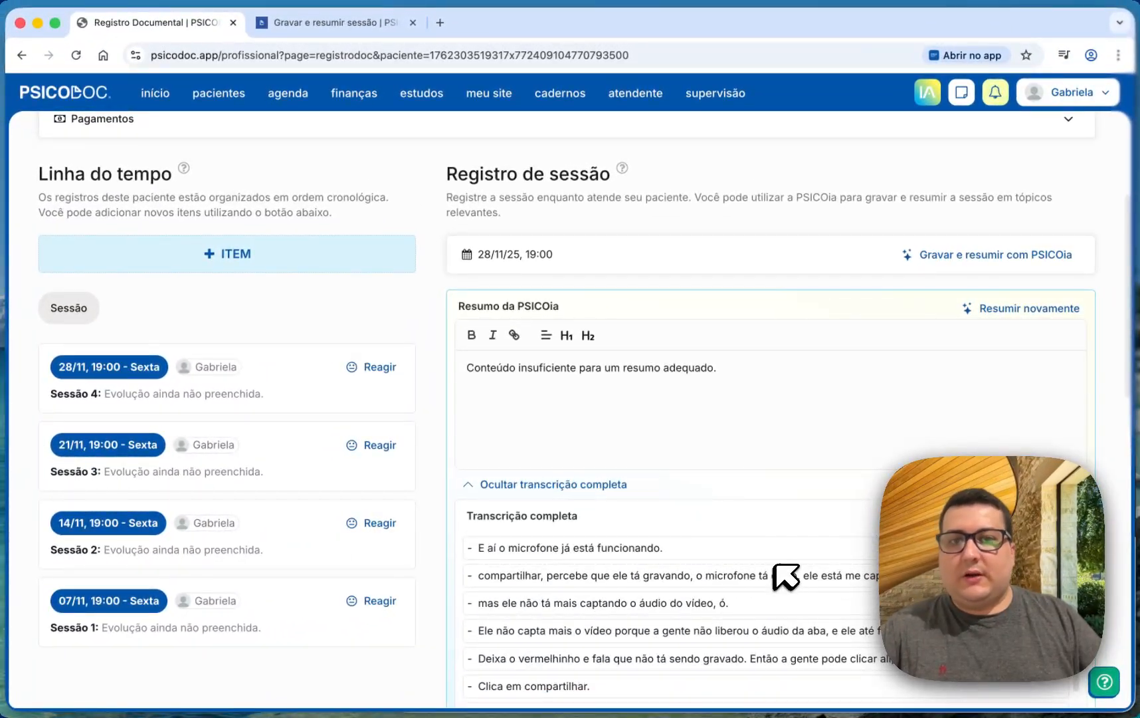
click(604, 485)
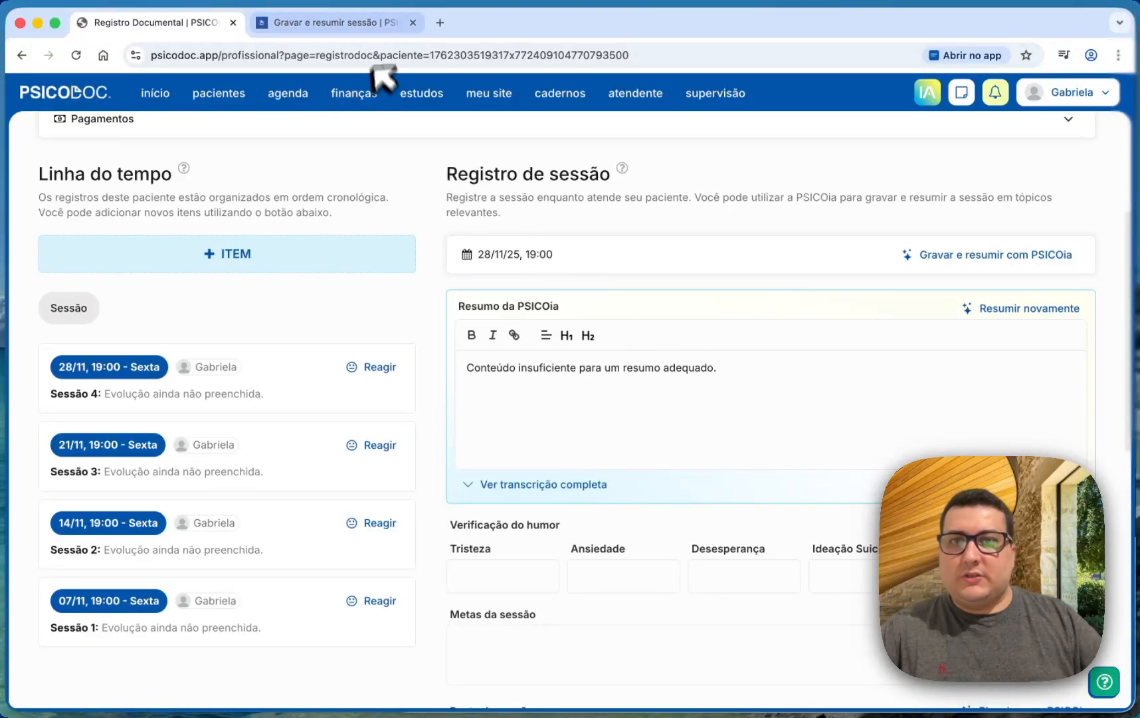
click(368, 30)
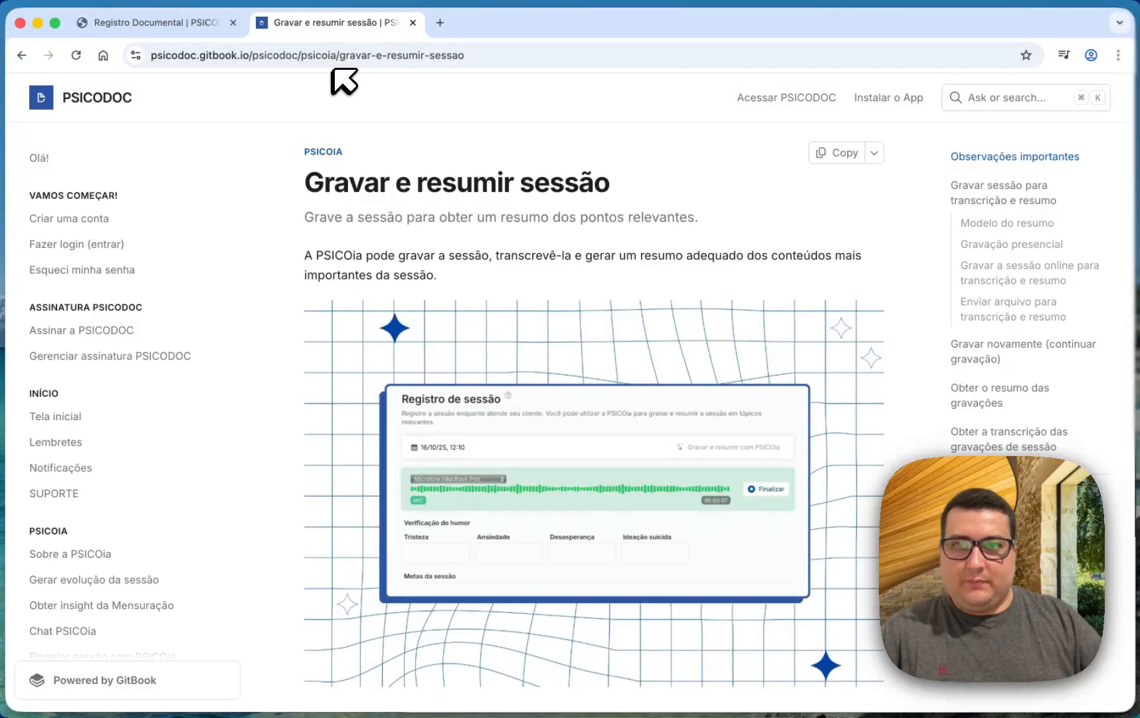
scroll(505, 251, down, 6)
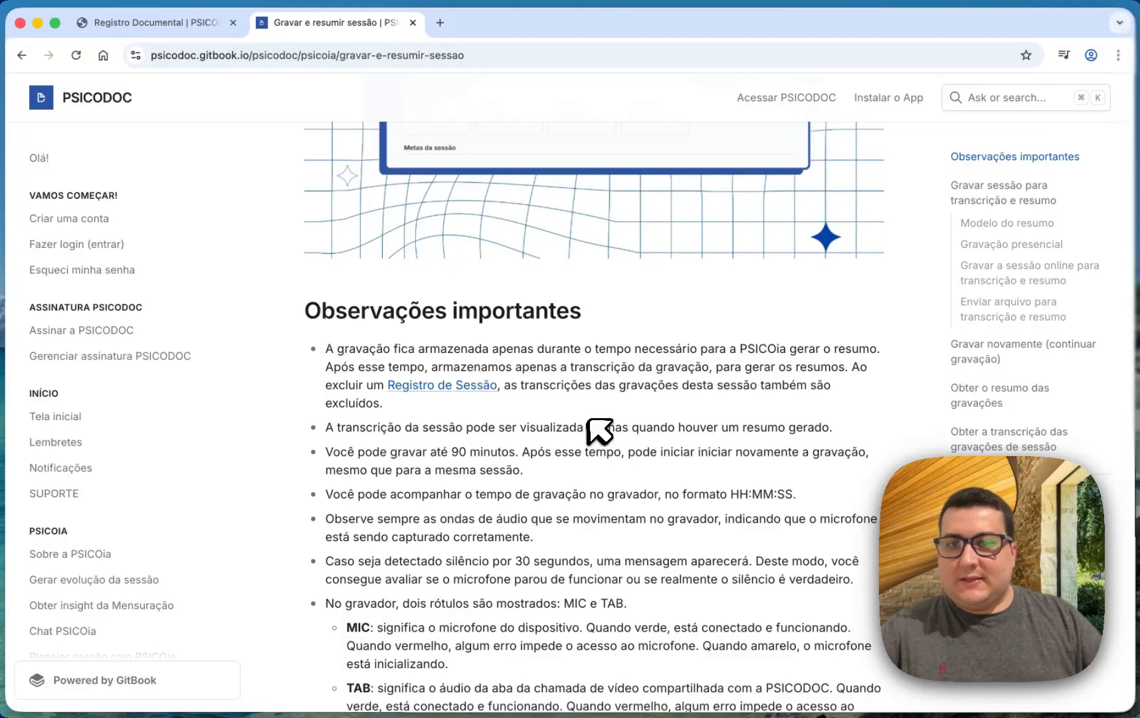
scroll(628, 415, down, 2)
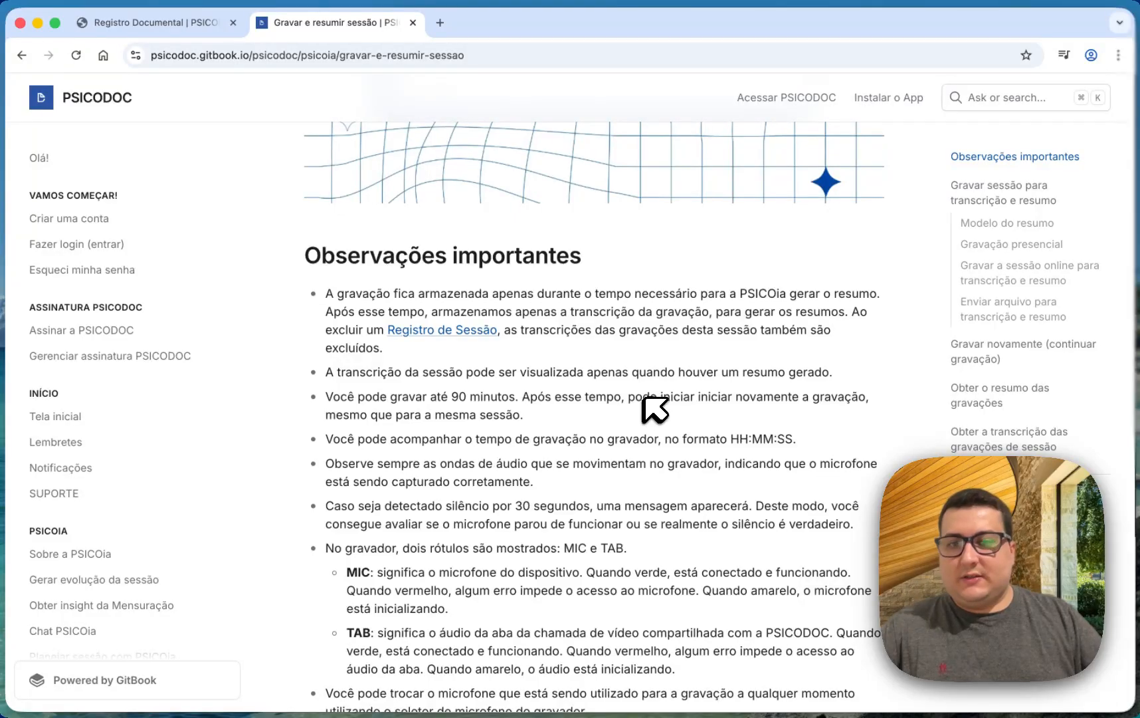
Step: Record a short Presencial take for the 28/11/25 session, finalize it, and dismiss the reopened Gravar e resumir dialog
click(188, 23)
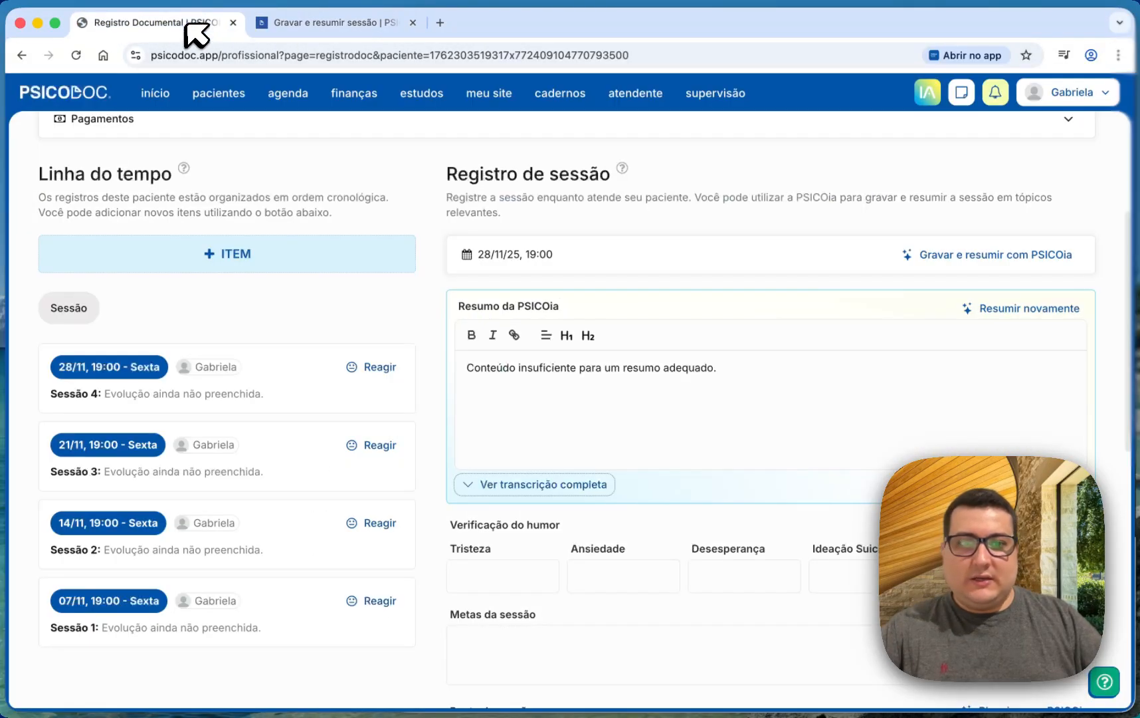
click(996, 259)
click(407, 271)
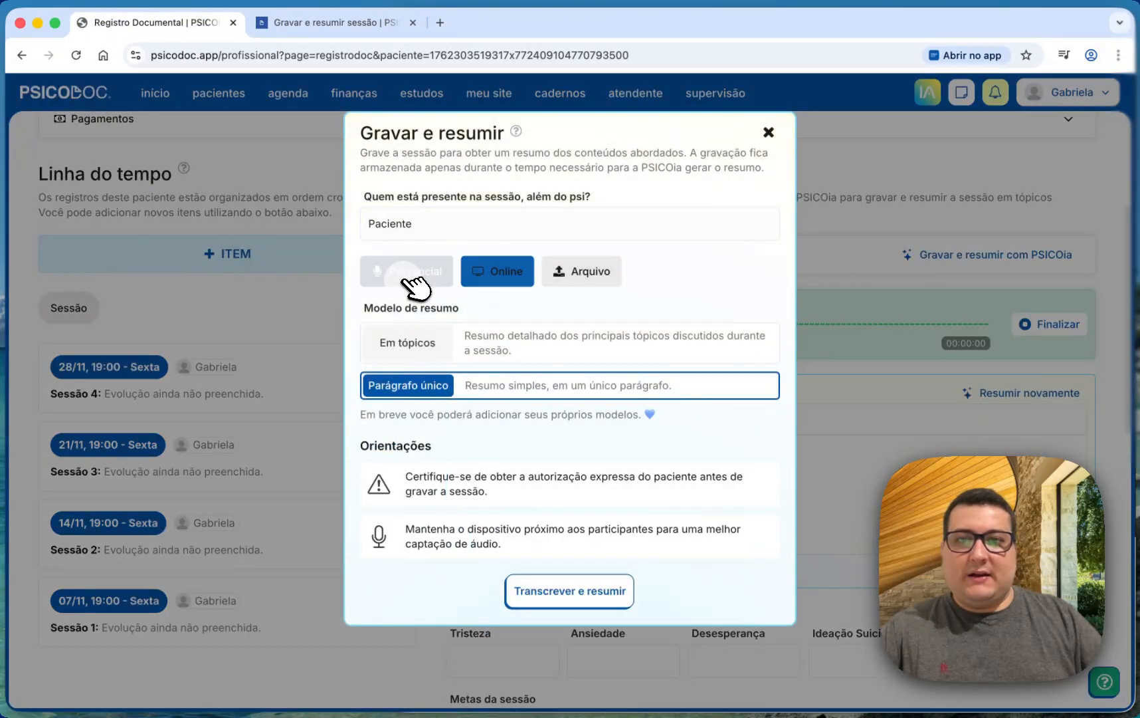
click(563, 590)
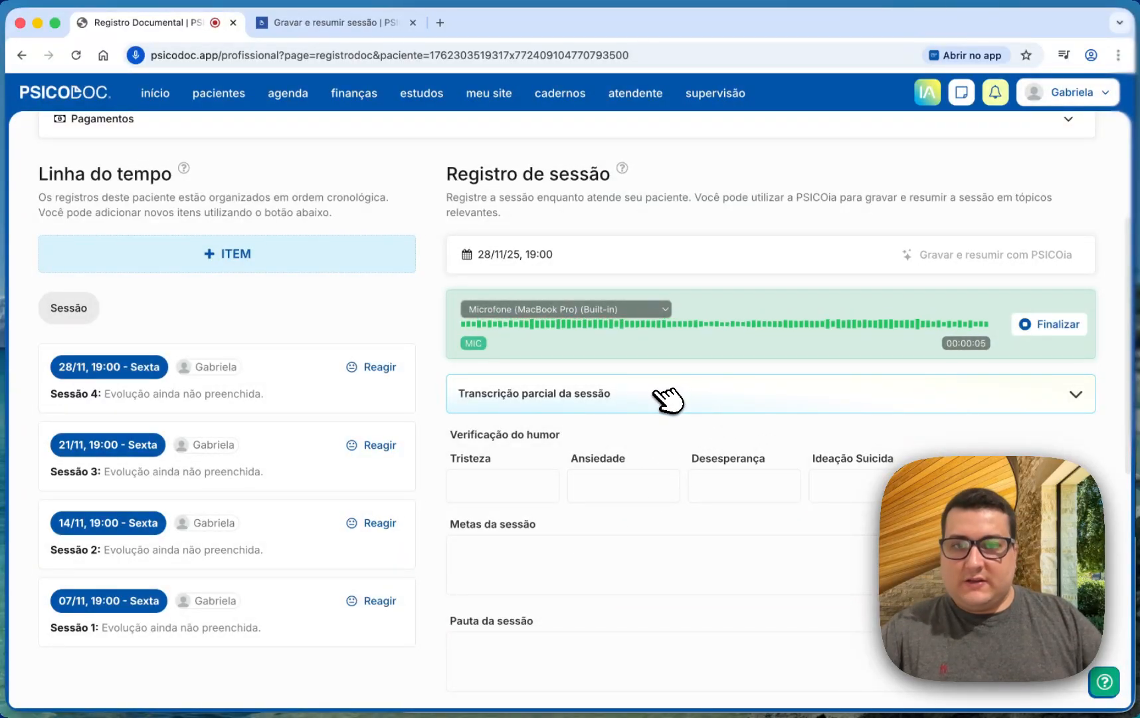
click(1057, 325)
click(1047, 255)
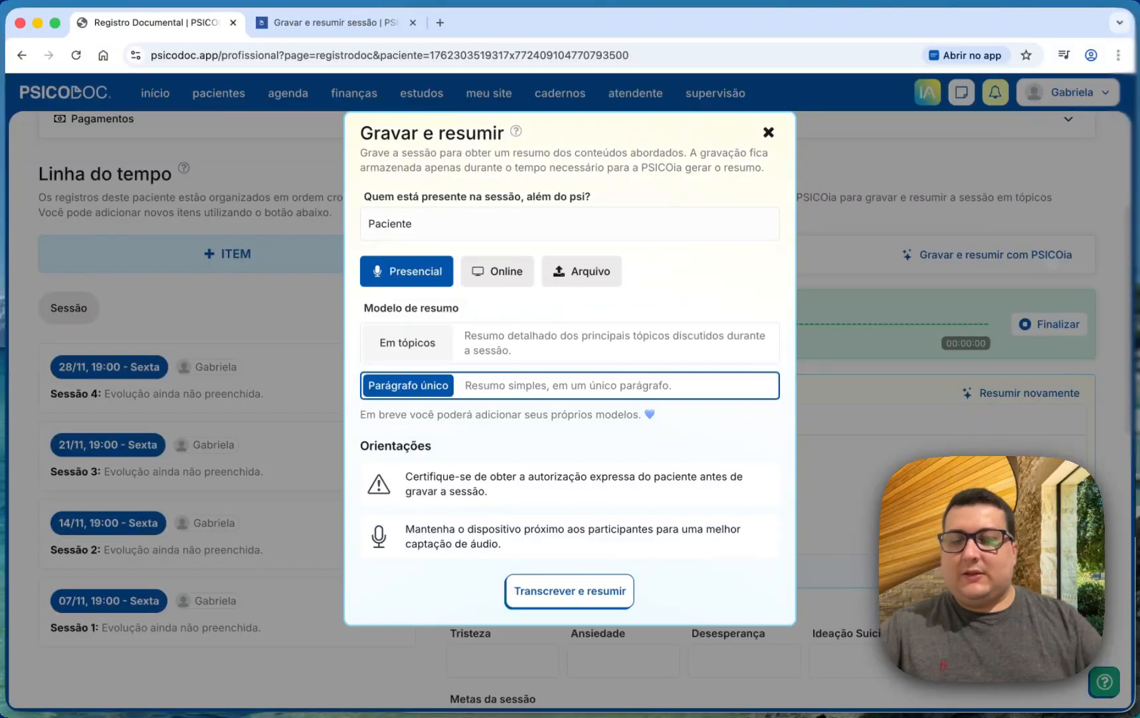
click(769, 132)
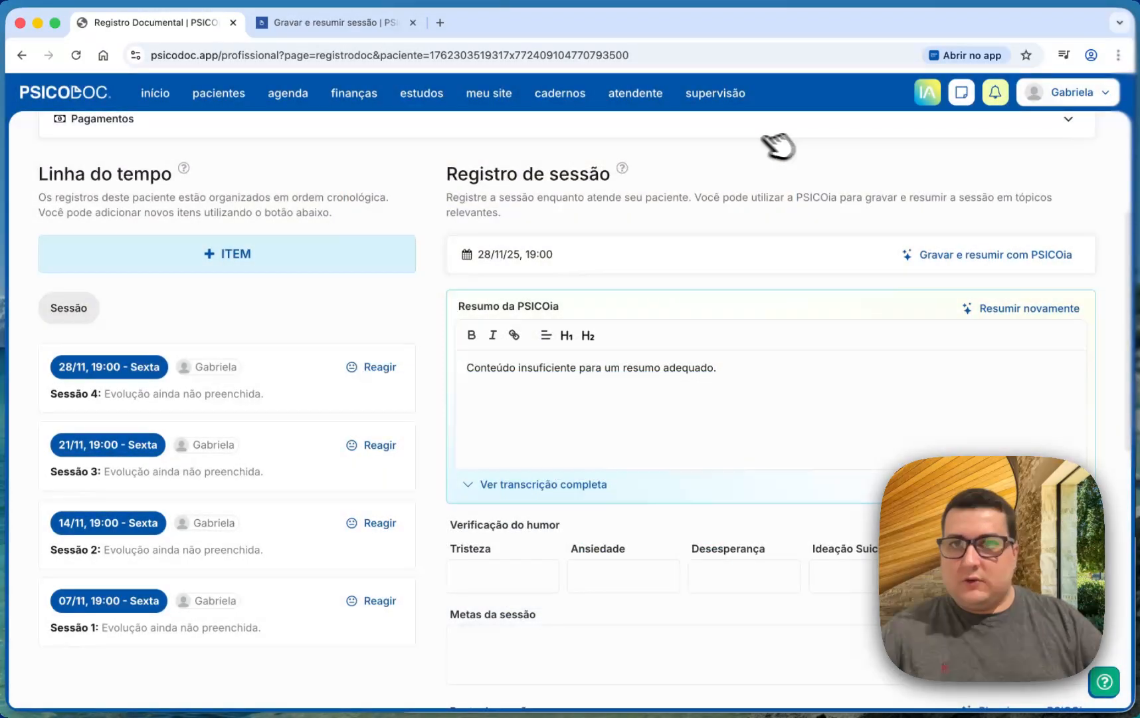
Step: Read the help article's note on following the recording time and return to the session record
click(349, 23)
scroll(611, 385, down, 2)
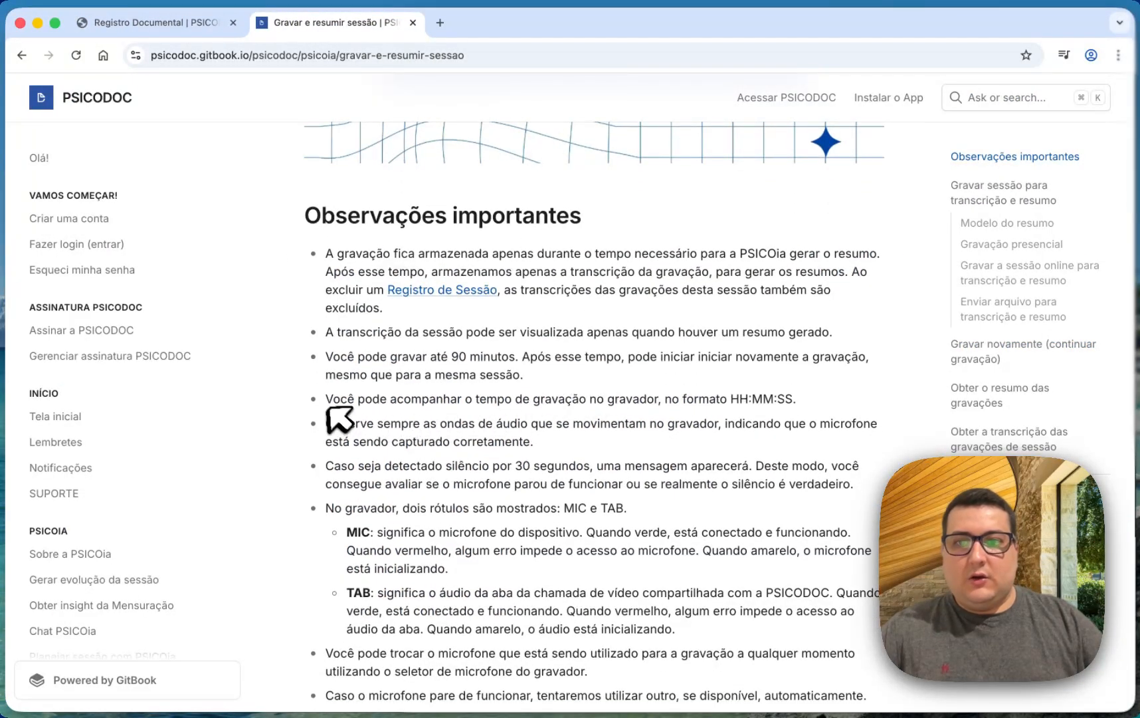
drag(326, 399, 560, 405)
click(564, 402)
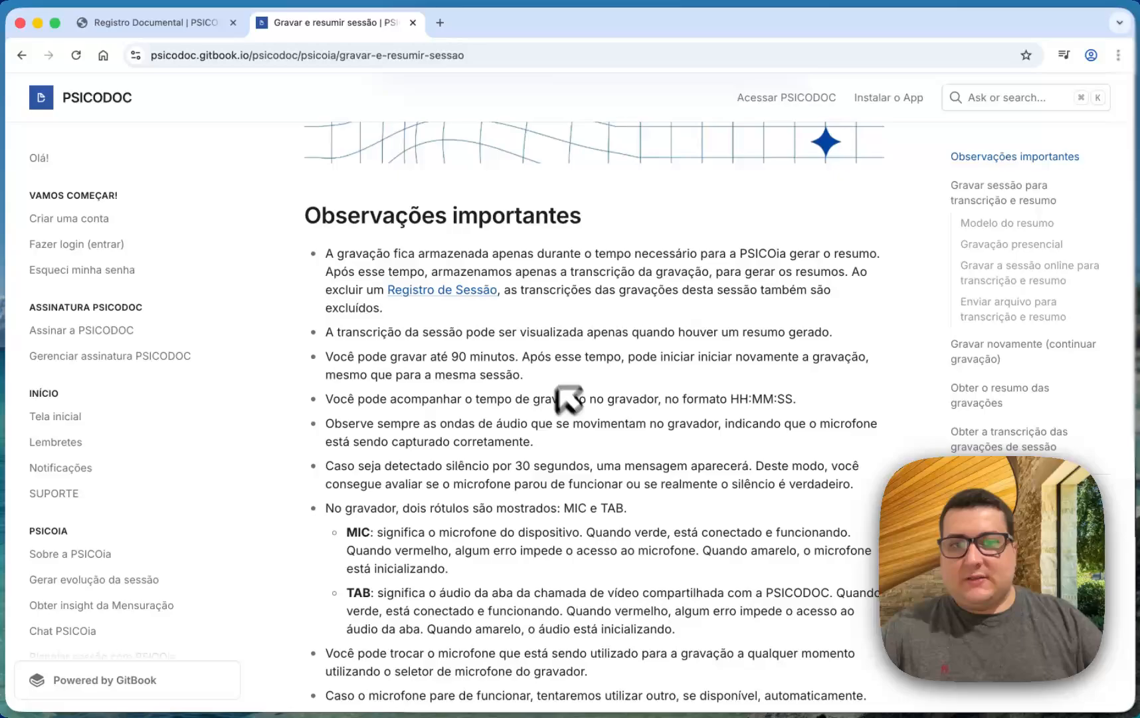
click(193, 23)
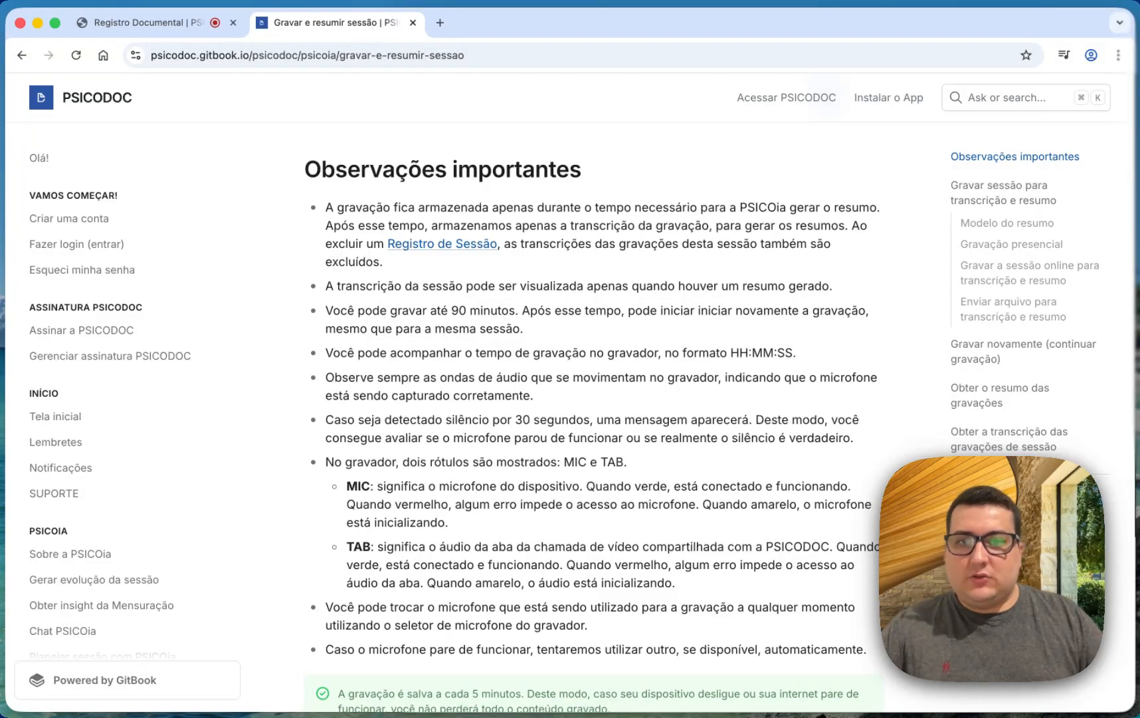
Step: Examine the help article's notes on silence alerts, the MIC and TAB labels, microphone switching and periodic saving of the recording
scroll(540, 419, down, 1)
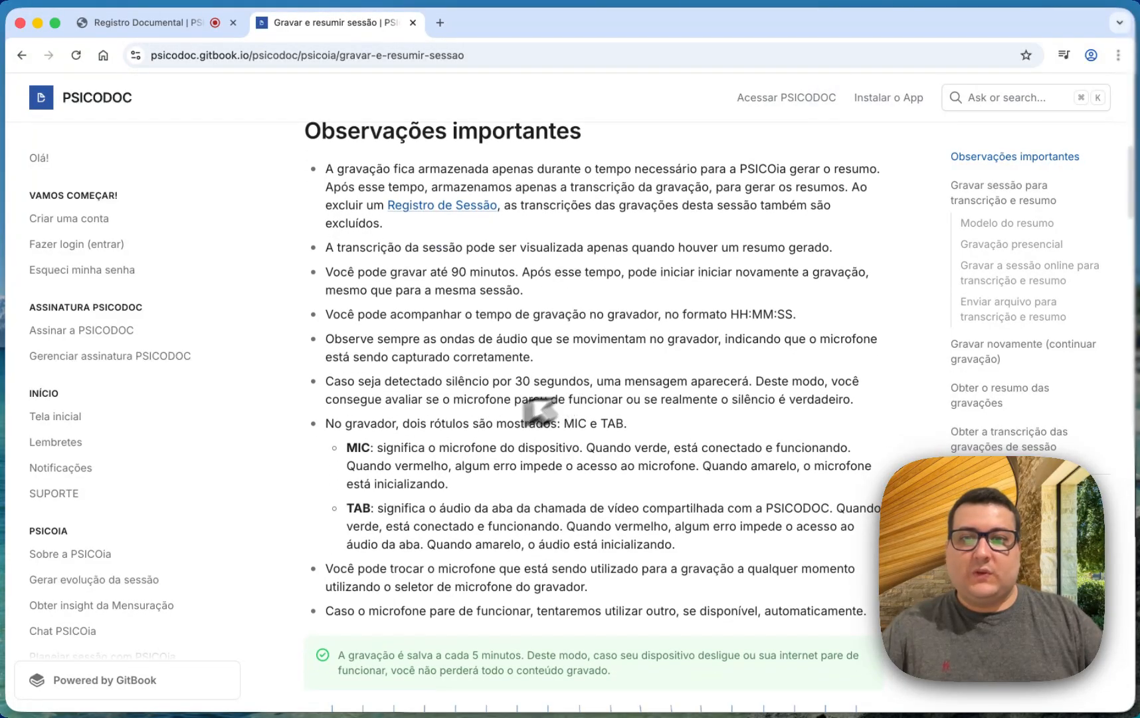
scroll(372, 430, down, 1)
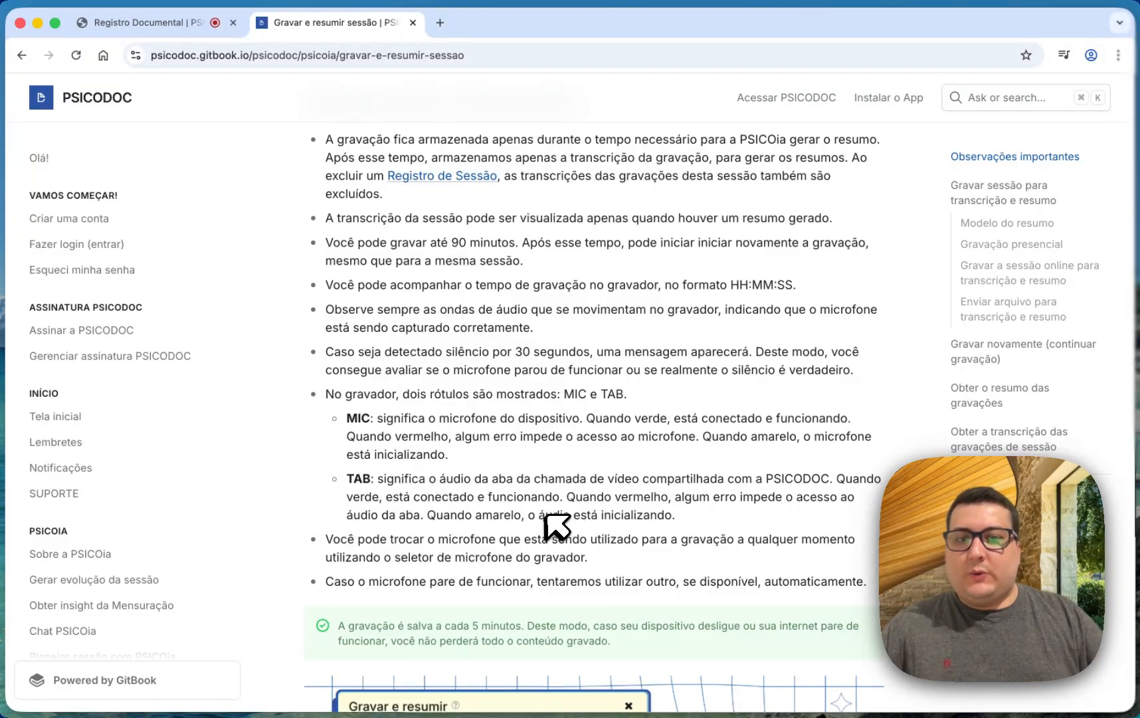
drag(545, 515, 634, 514)
click(643, 517)
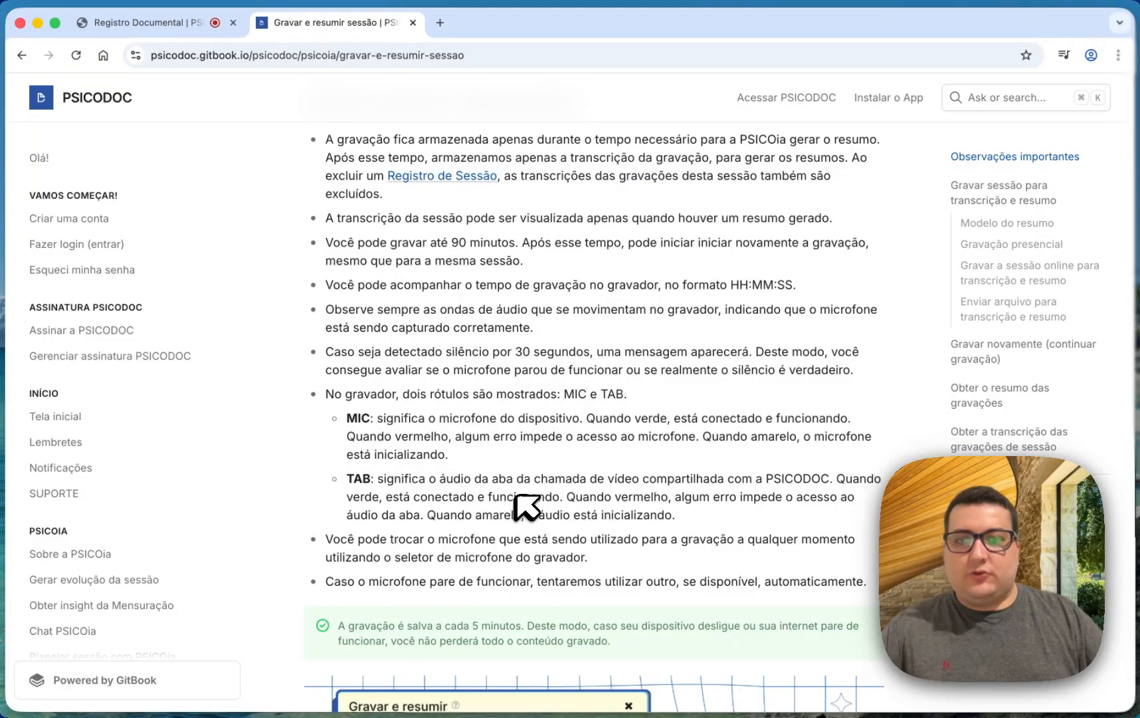
scroll(537, 492, down, 5)
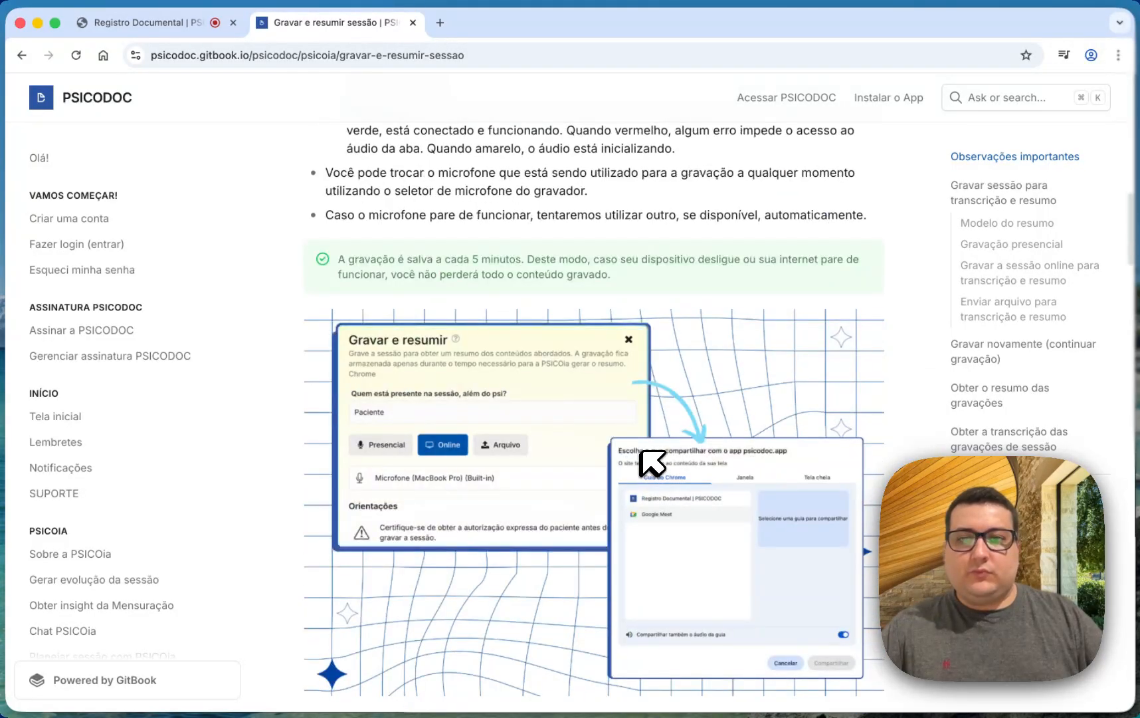
drag(389, 259, 521, 257)
click(624, 274)
scroll(621, 274, down, 2)
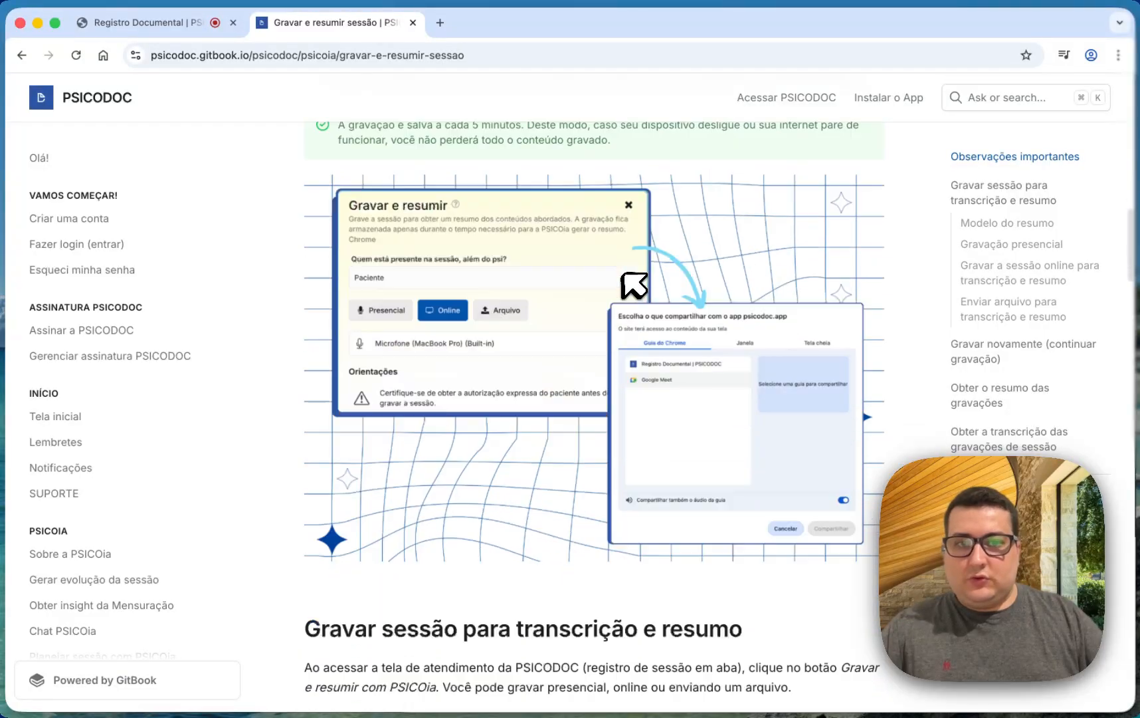
scroll(631, 283, down, 10)
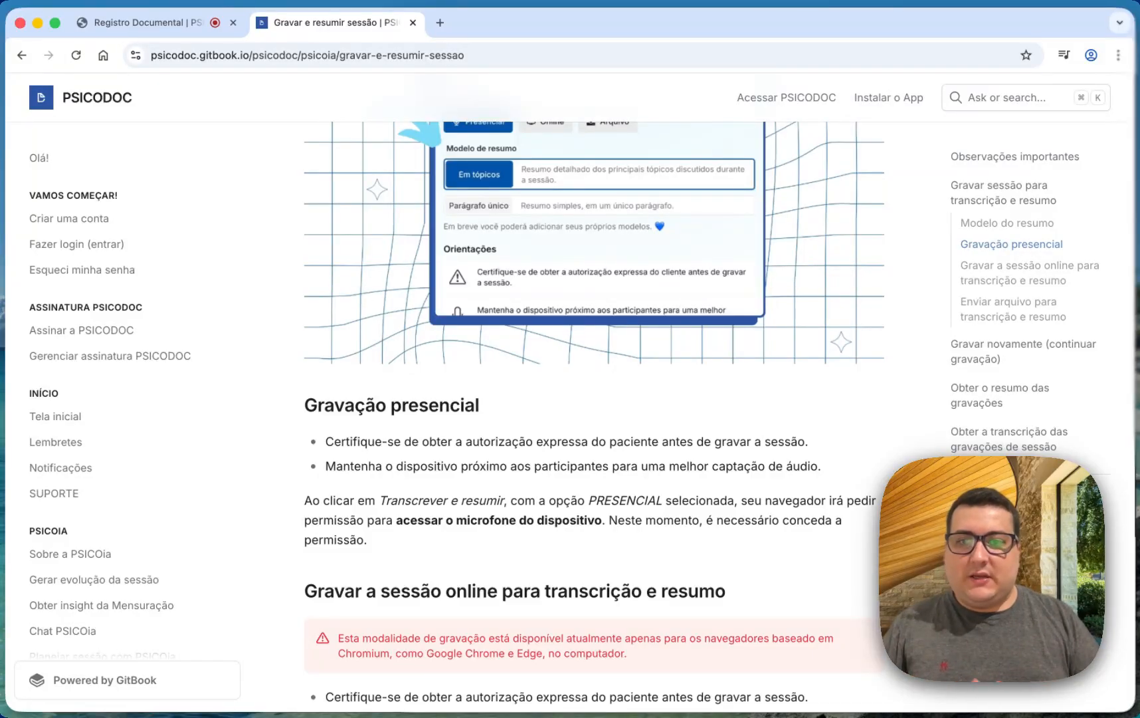
Step: Examine the help article's online recording section, including the supported browsers and the instructions for sharing the call tab with audio
scroll(446, 439, down, 5)
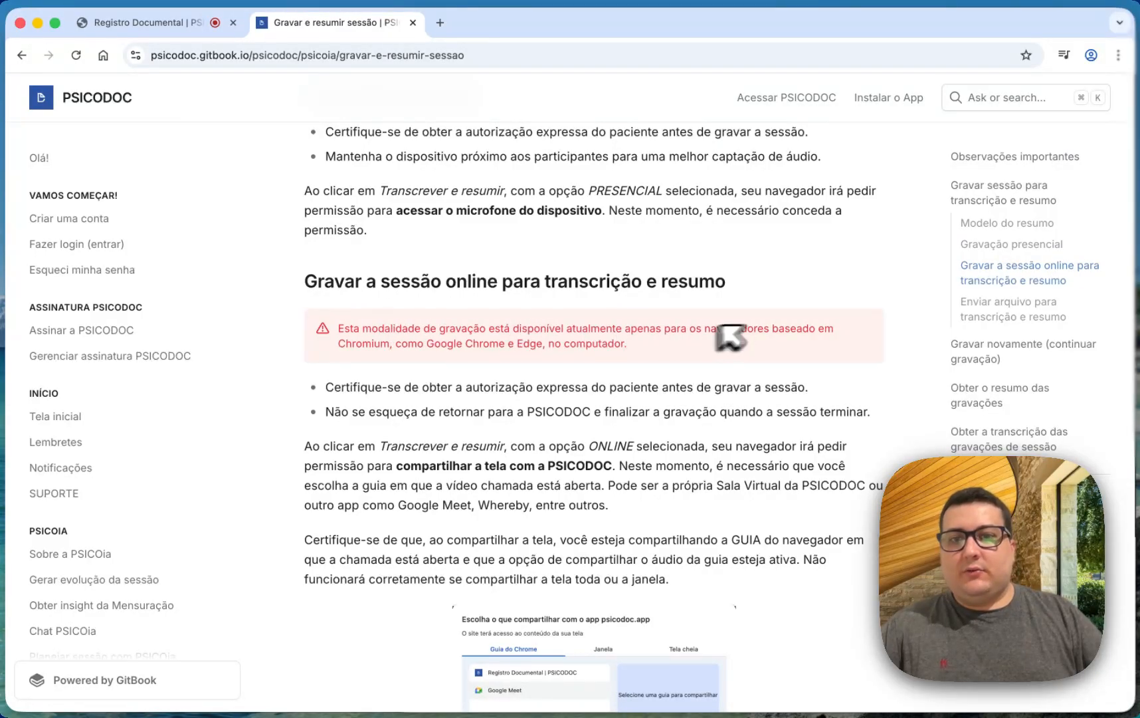
double_click(363, 341)
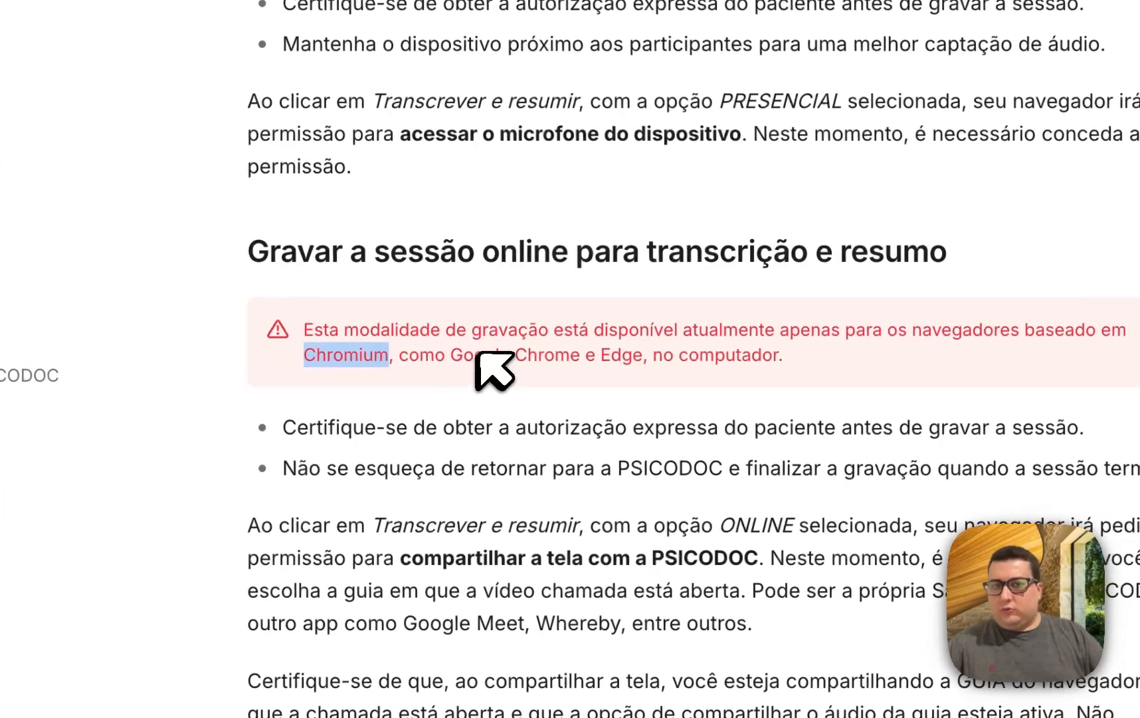
click(471, 353)
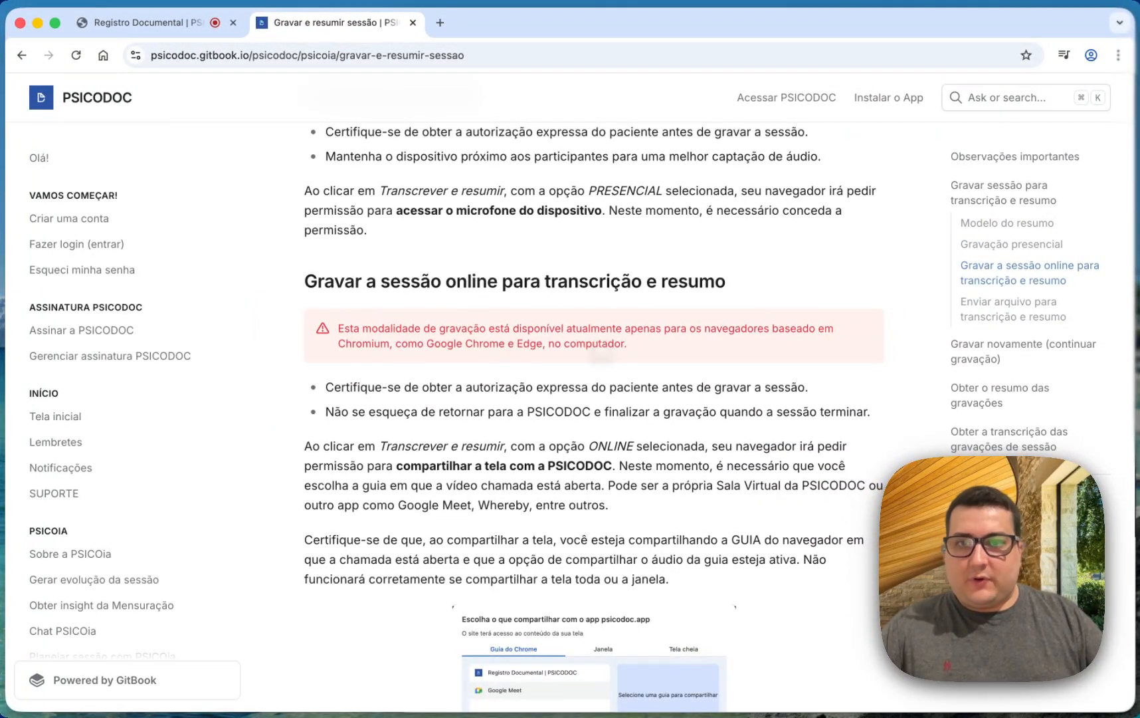
drag(427, 342, 474, 341)
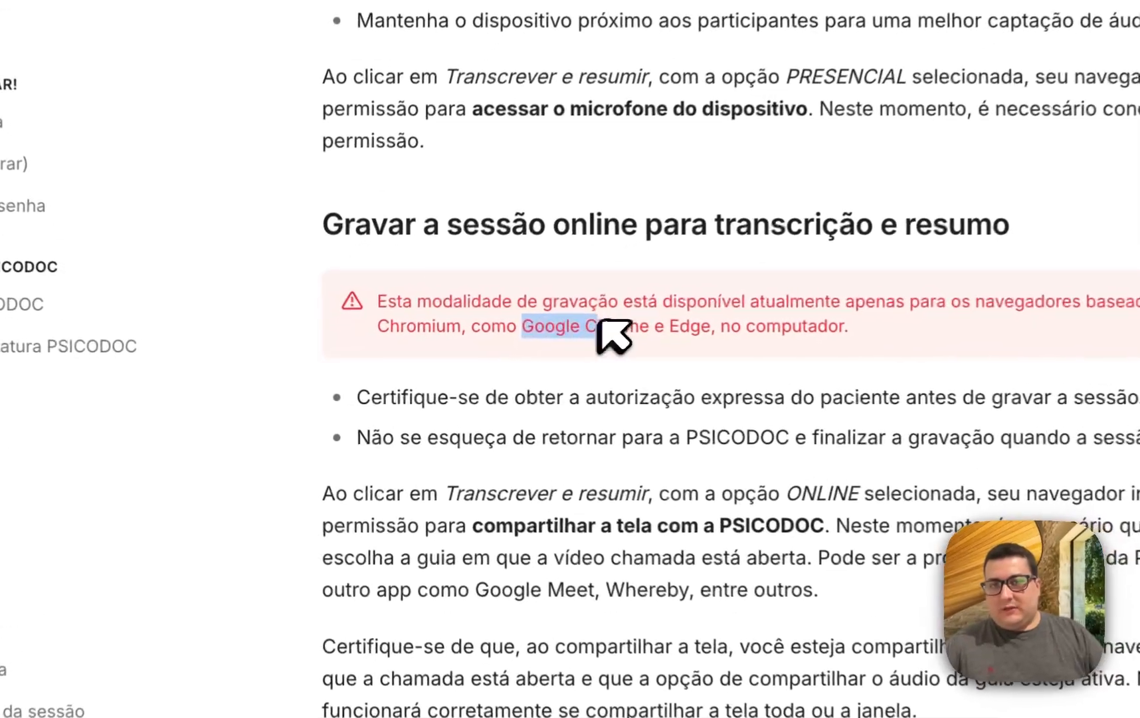
drag(598, 321, 649, 322)
click(591, 382)
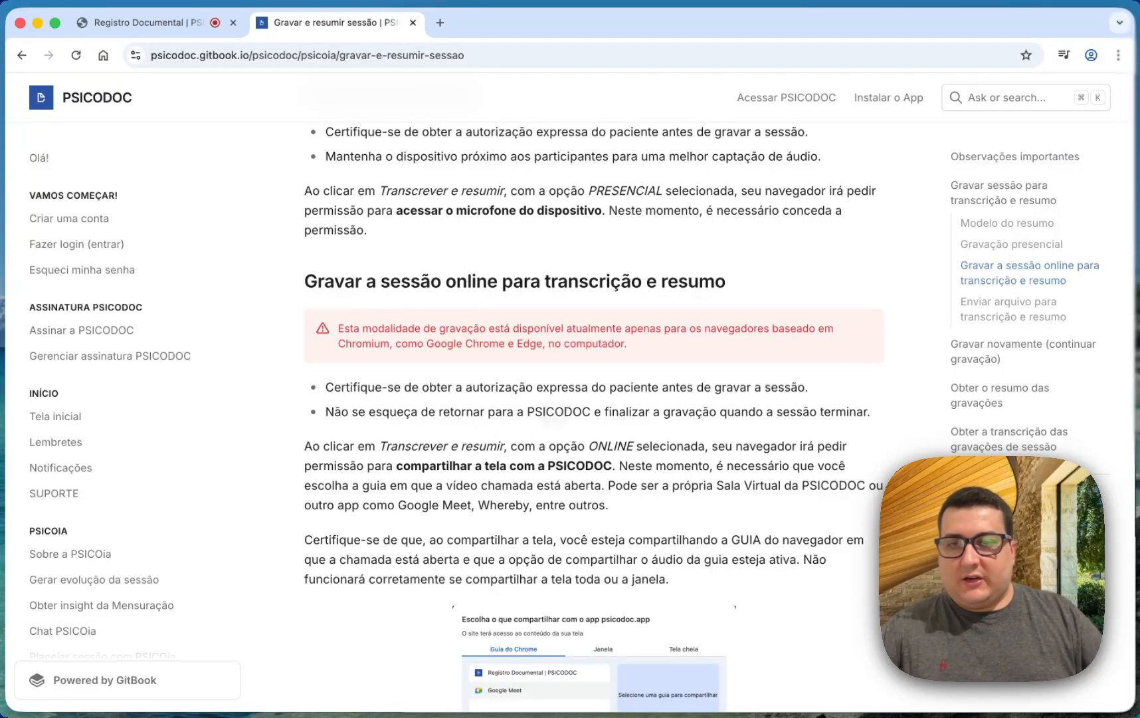
scroll(687, 535, down, 5)
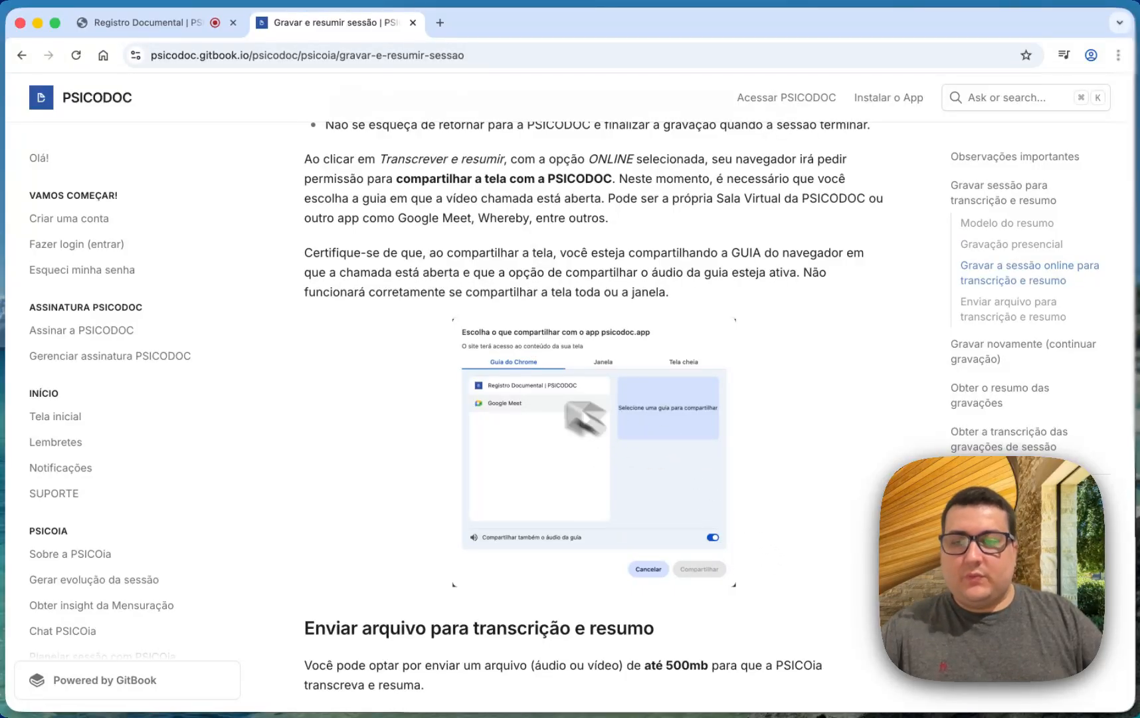
Step: Finalize the running recording in the session record and select Arquivo as the source in the Gravar e resumir dialog
click(157, 24)
click(1061, 326)
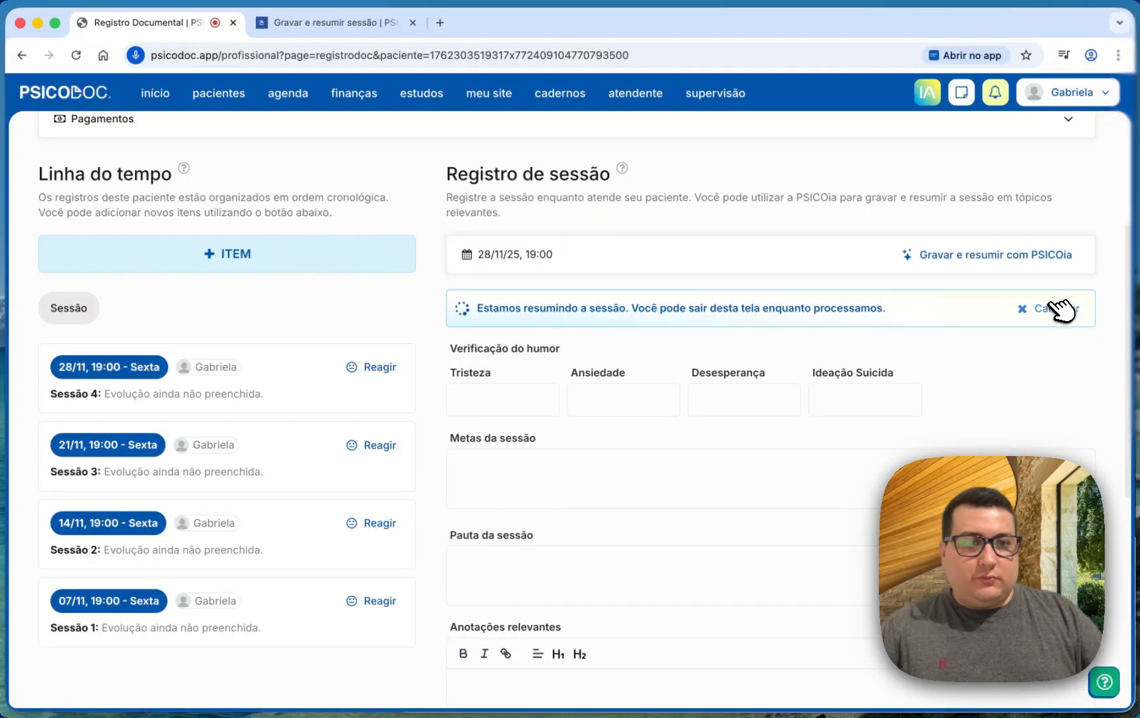
click(1010, 254)
click(590, 277)
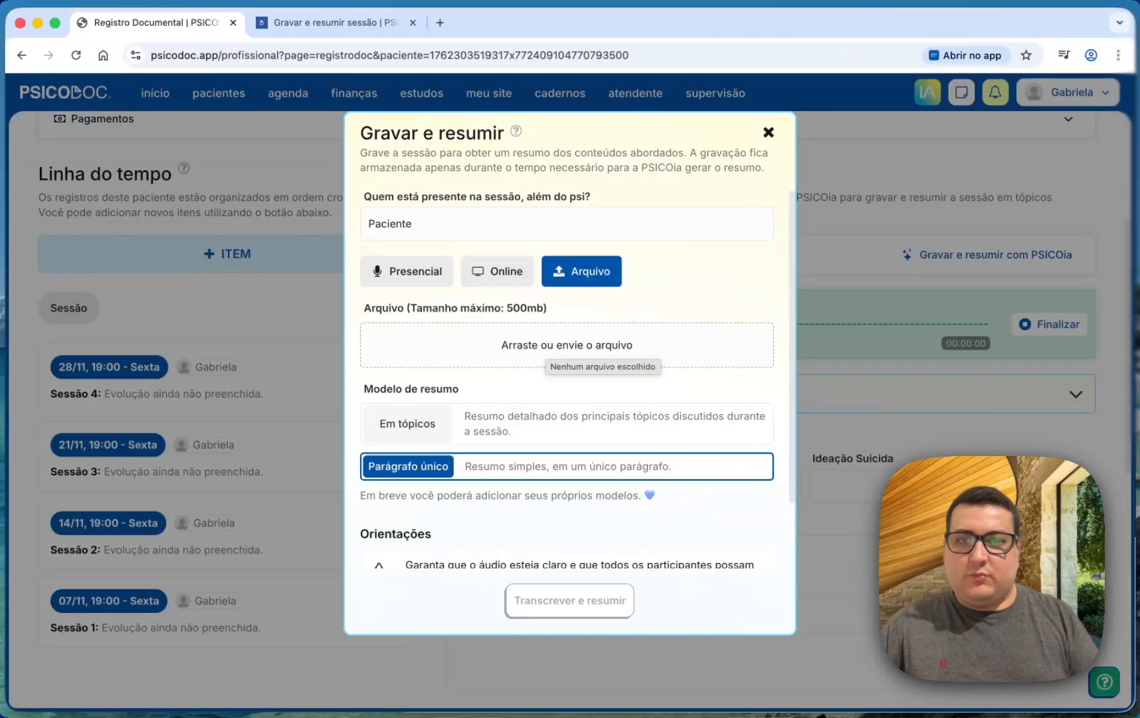
Step: Review the help article's file upload guidelines, covering the accepted audio and video extensions and the maximum file size
click(346, 22)
scroll(658, 254, down, 5)
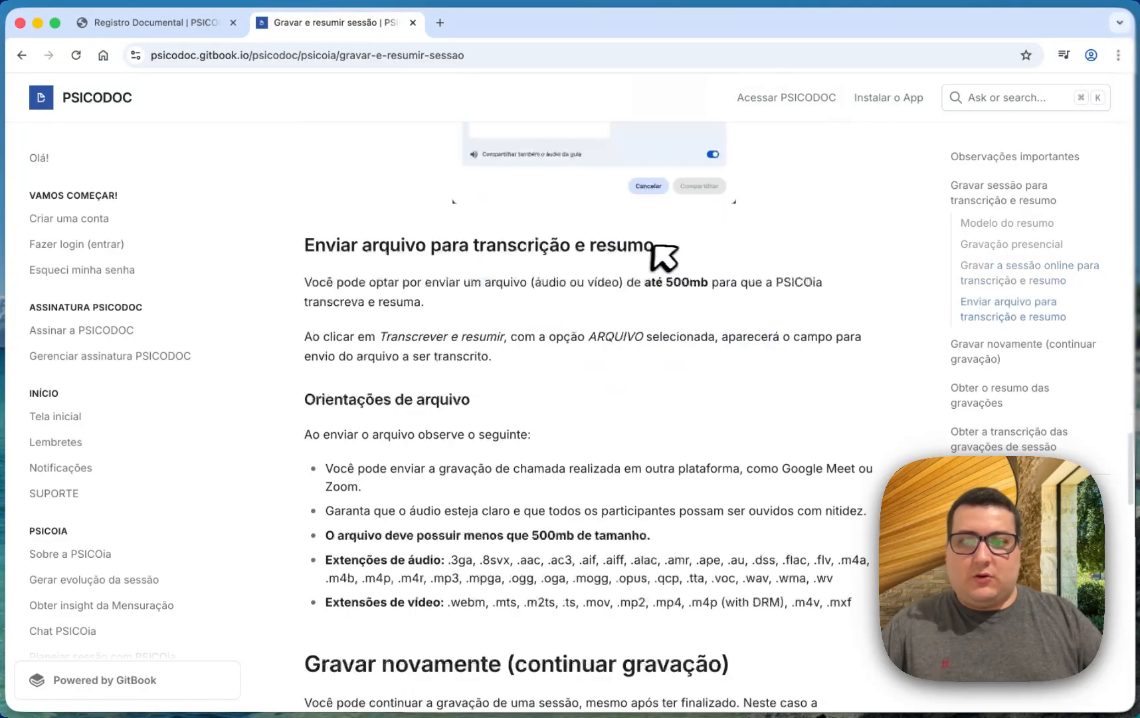
click(199, 23)
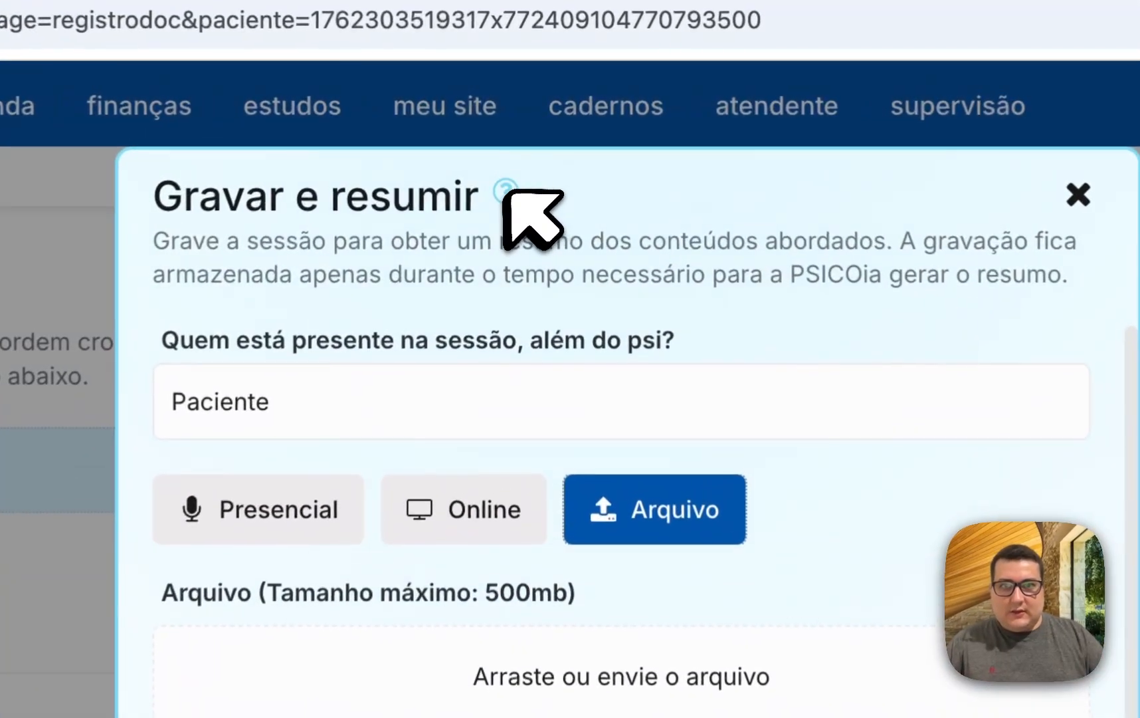
click(359, 18)
scroll(575, 402, down, 2)
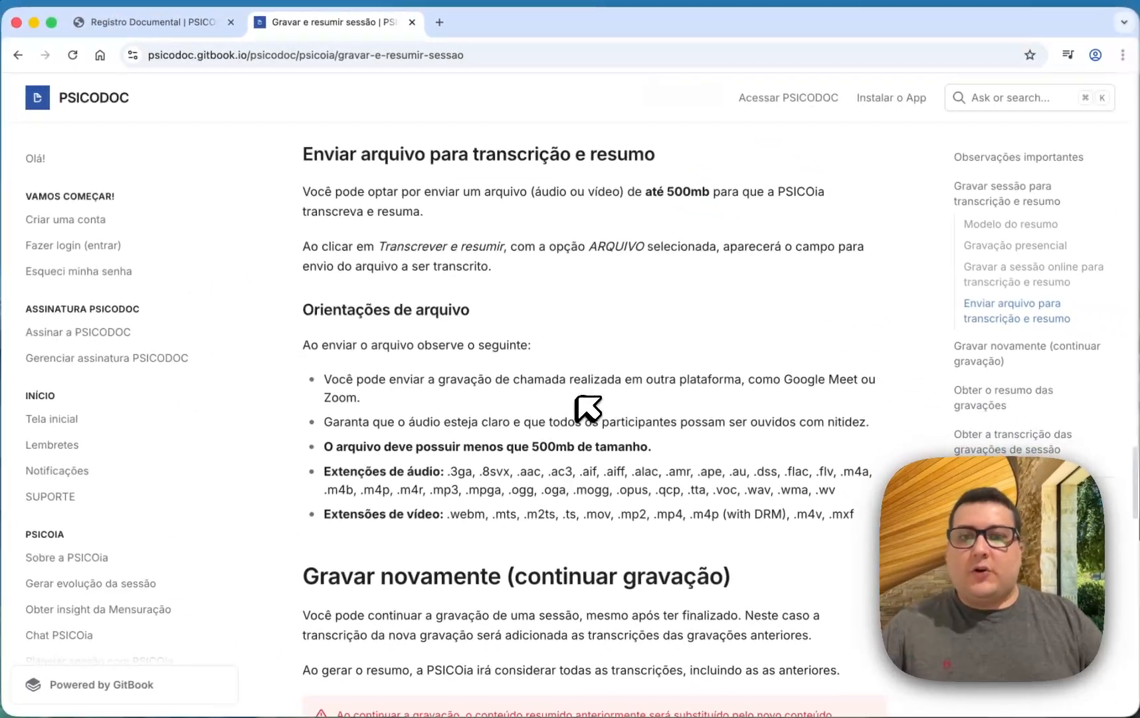
drag(449, 471, 837, 488)
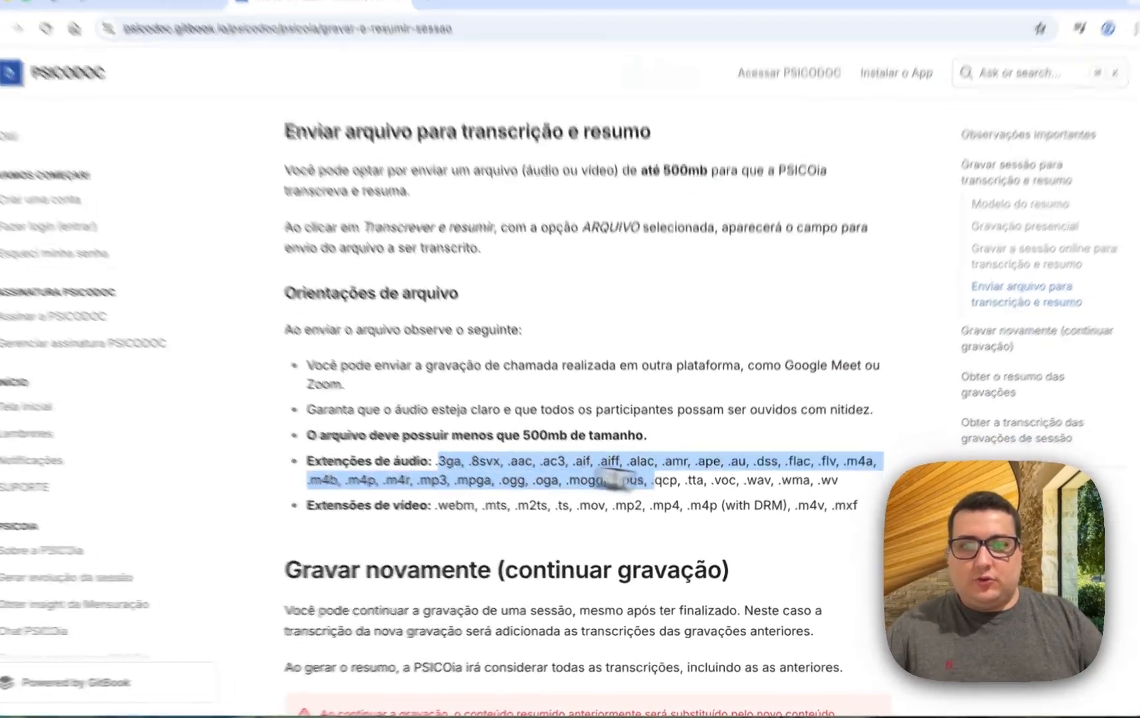
drag(344, 463, 947, 457)
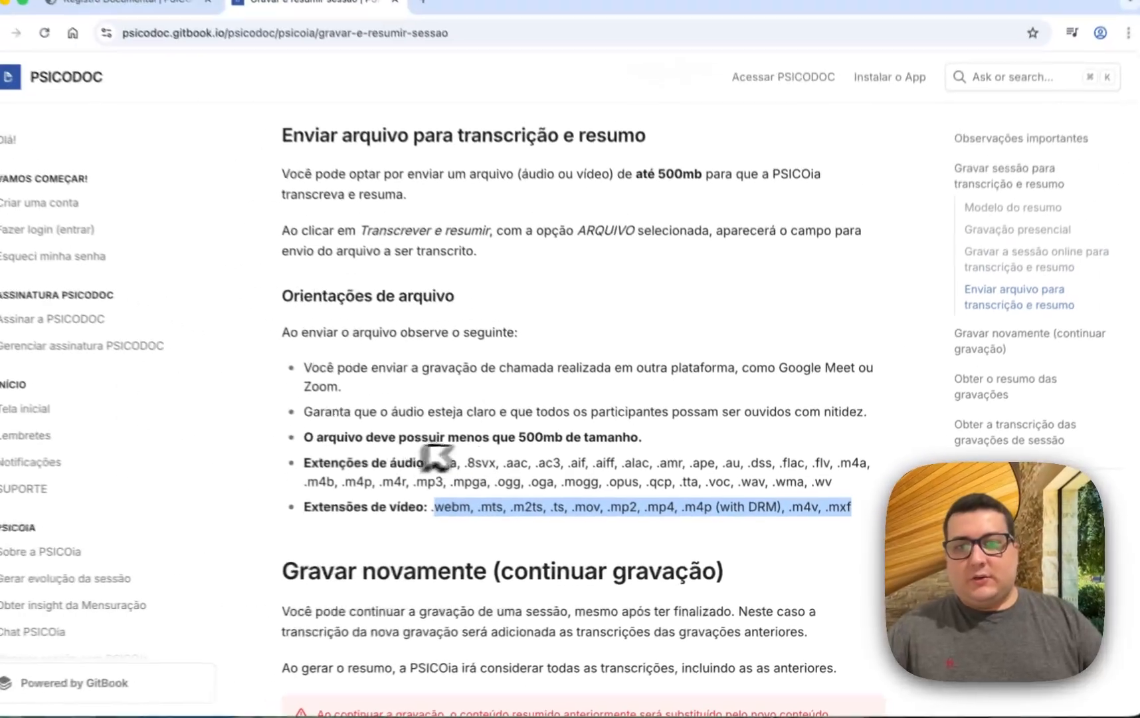
drag(530, 443, 573, 444)
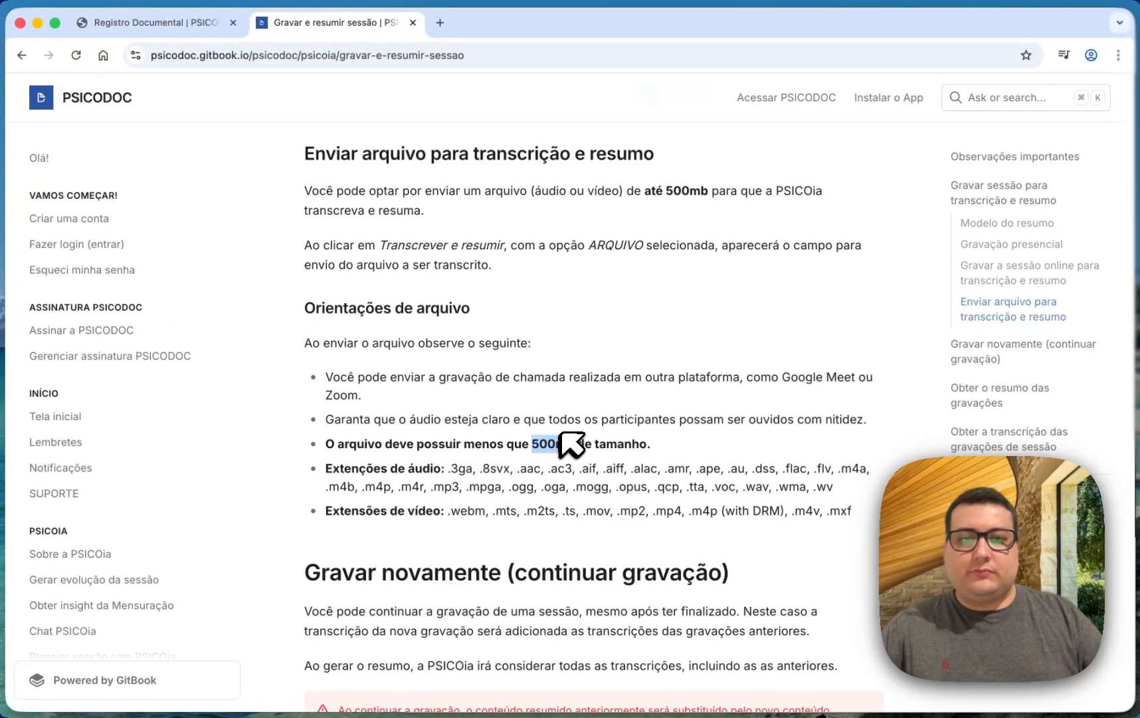
Step: Return to the 28/11/25 session record and expand its session transcription
key(ctrl+Tab)
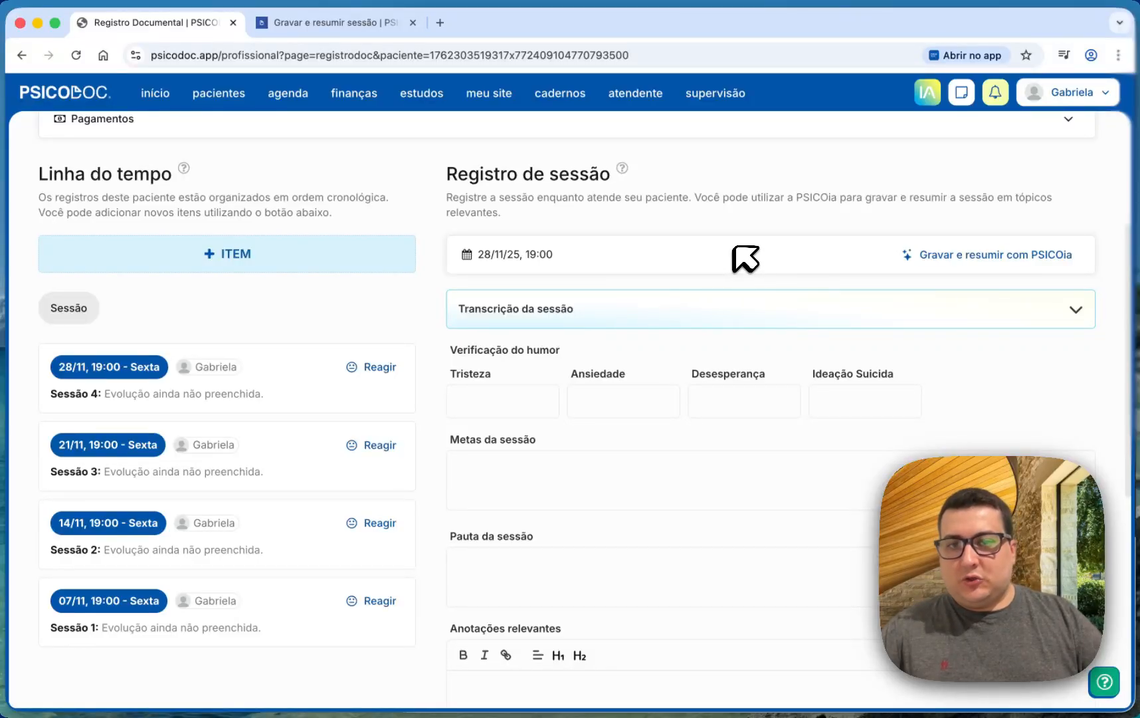
click(564, 309)
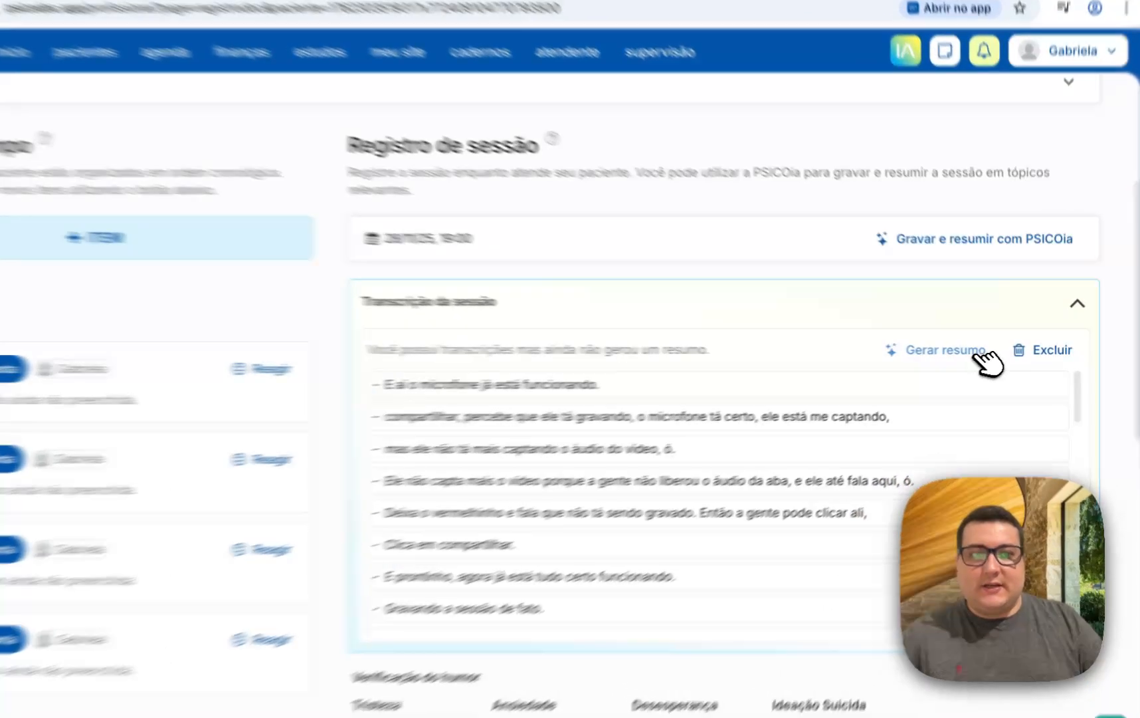
Step: Generate a summary of the session transcription for the Paciente using the Em tópicos model
click(988, 353)
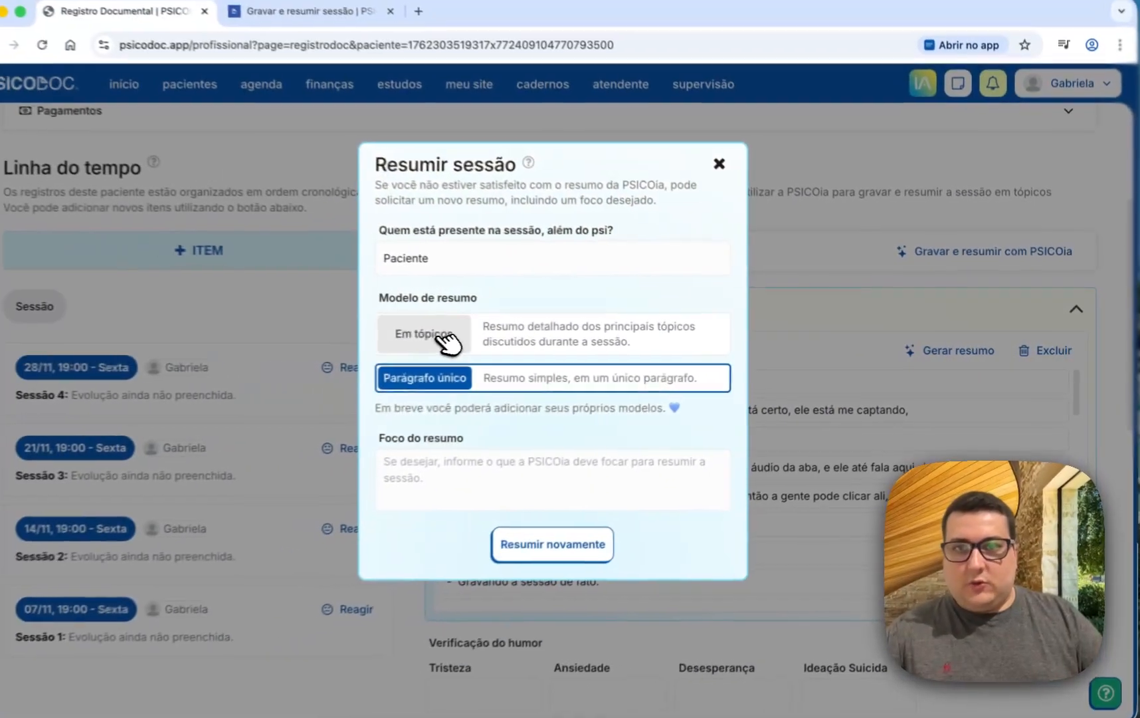
click(208, 327)
click(208, 385)
click(467, 338)
click(588, 540)
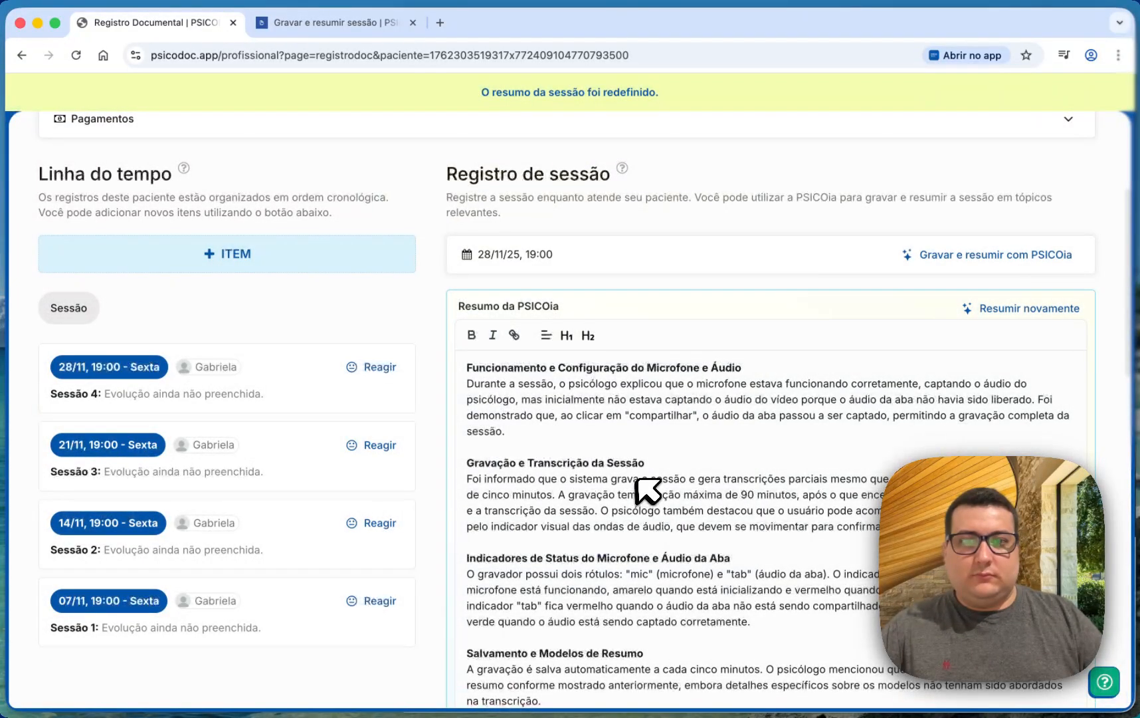
Step: Review the topics of the generated PSICOia summary and show its complete transcription
scroll(737, 432, down, 5)
click(535, 555)
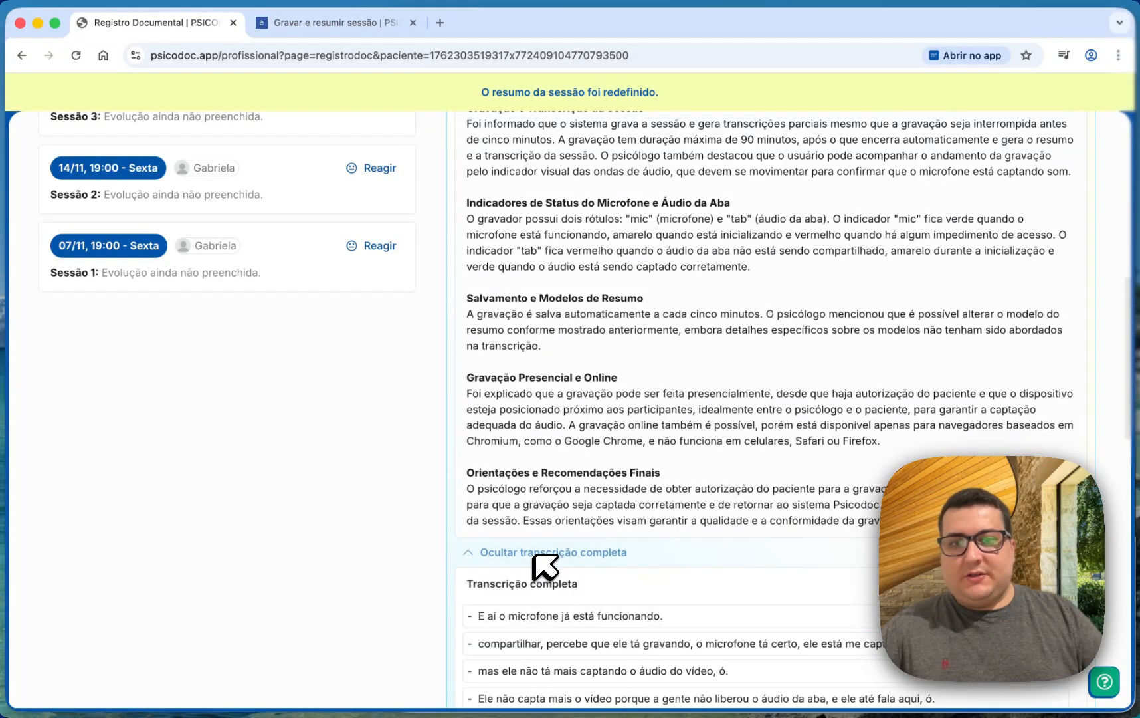
scroll(677, 542, down, 3)
scroll(687, 542, up, 5)
scroll(687, 542, down, 1)
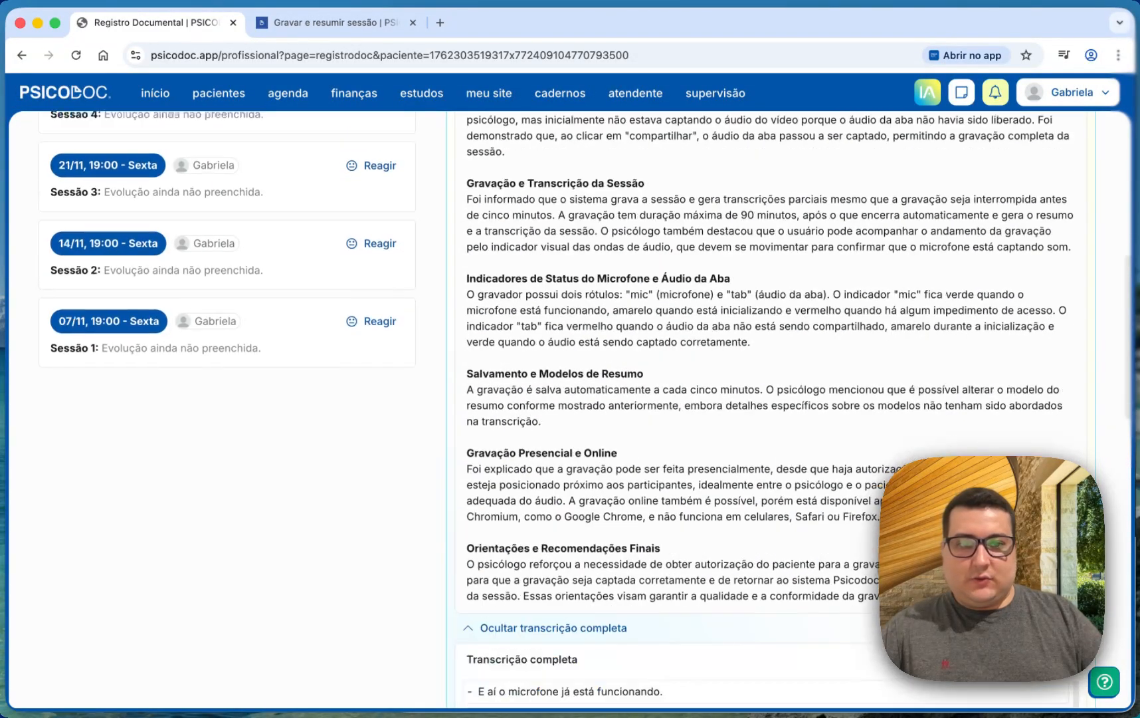
Step: Delete all the text of the generated PSICOia summary in the session record
drag(894, 596, 471, 319)
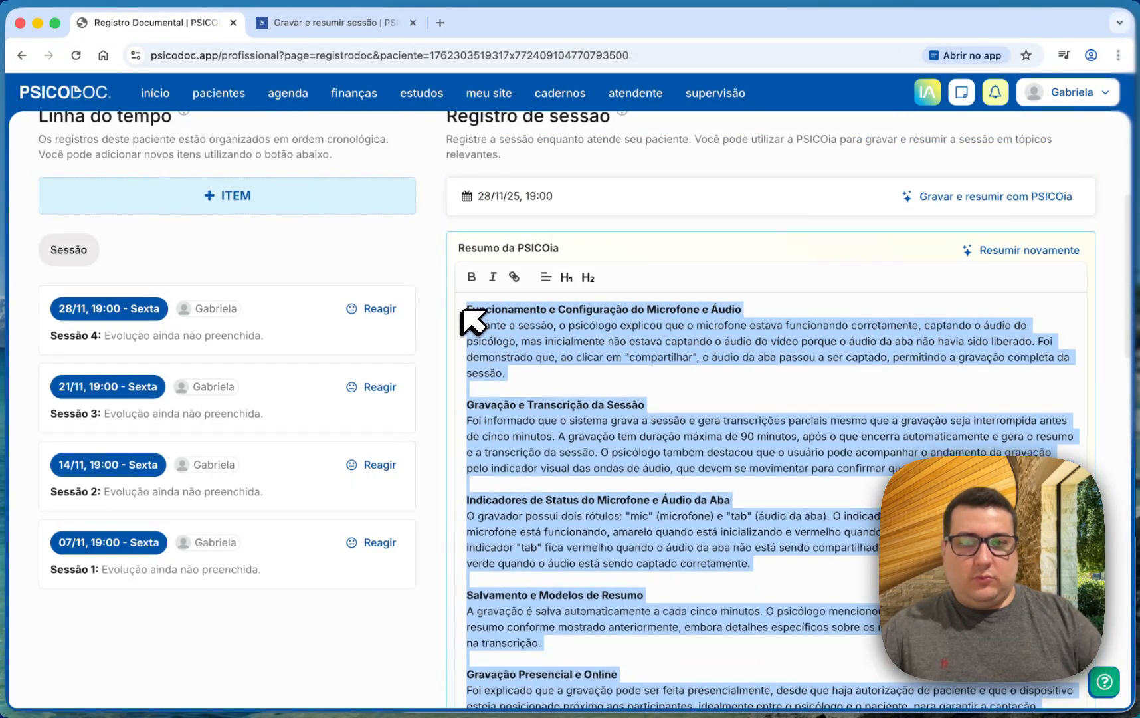
key(BackSpace)
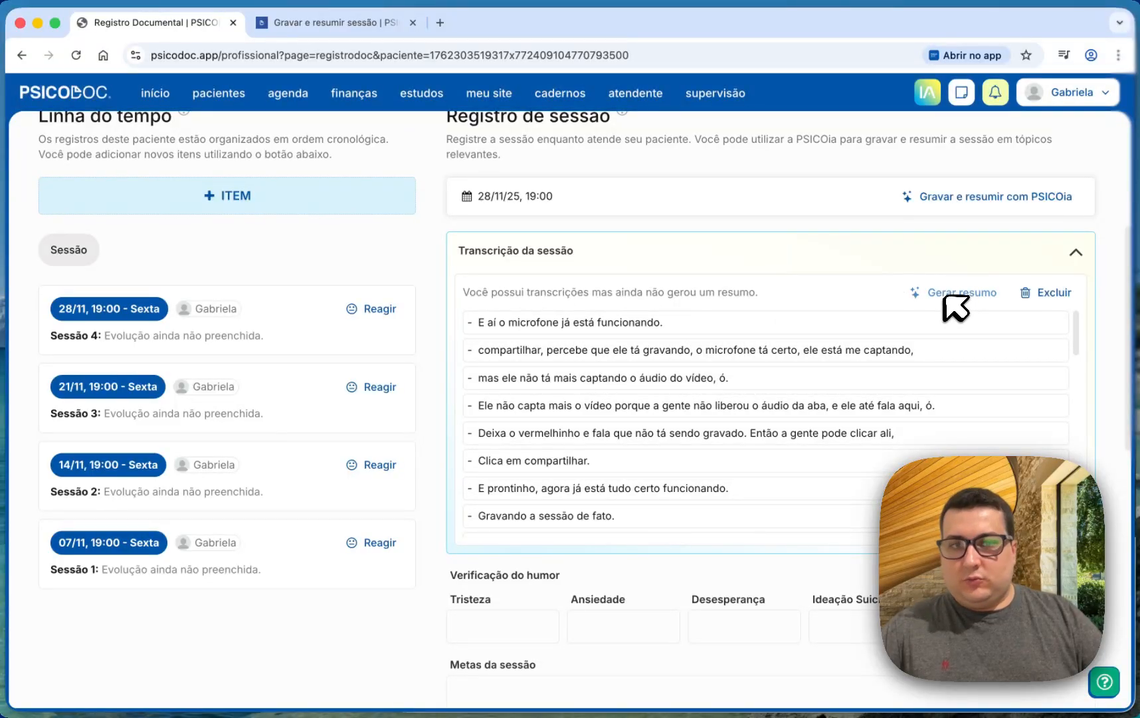
click(1051, 293)
click(668, 302)
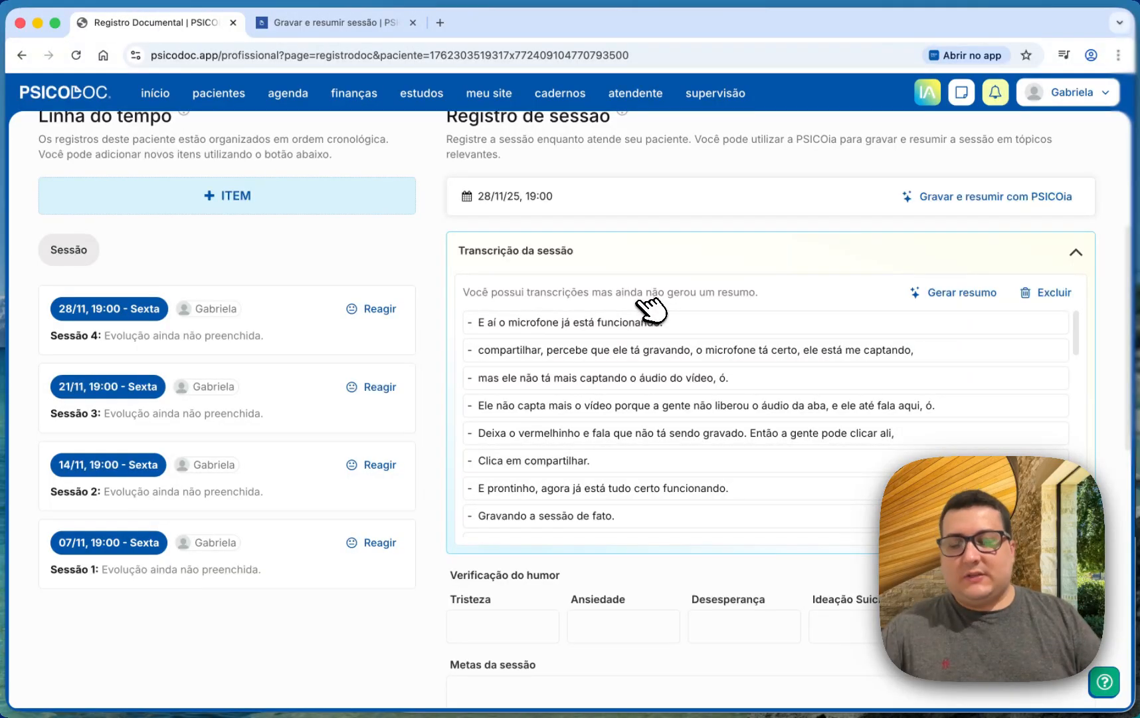
Step: Close the session record and reopen the 28/11, 19:00 session from the Linha do tempo
scroll(827, 338, down, 10)
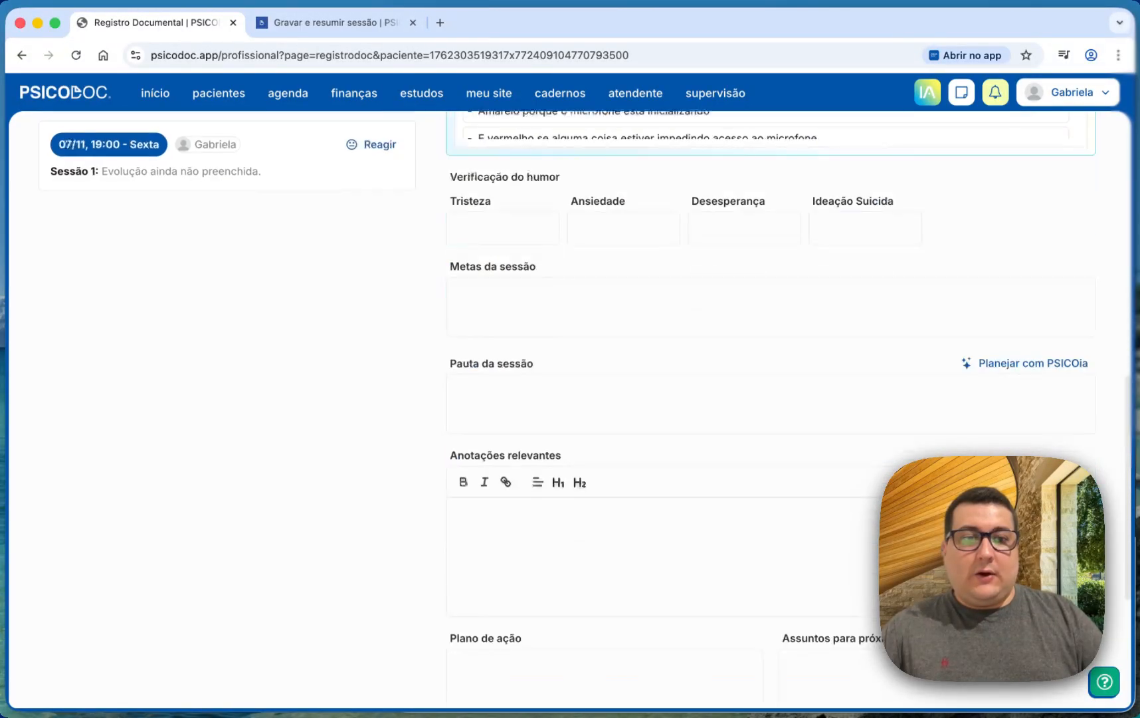
click(821, 658)
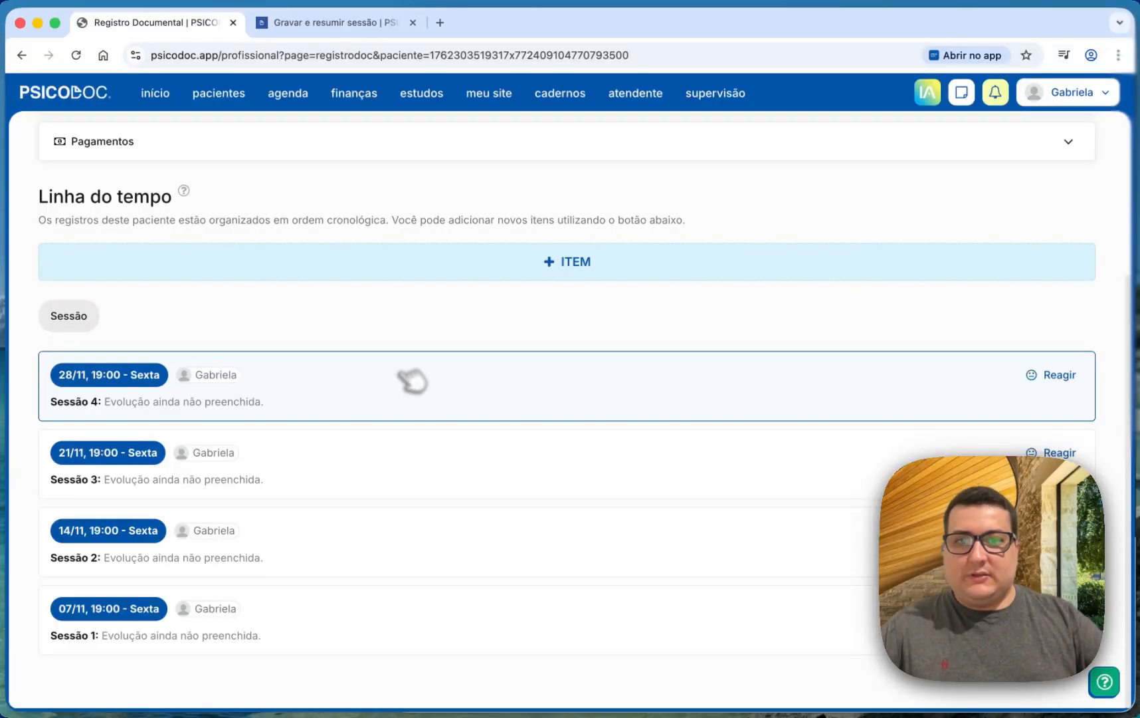
click(438, 383)
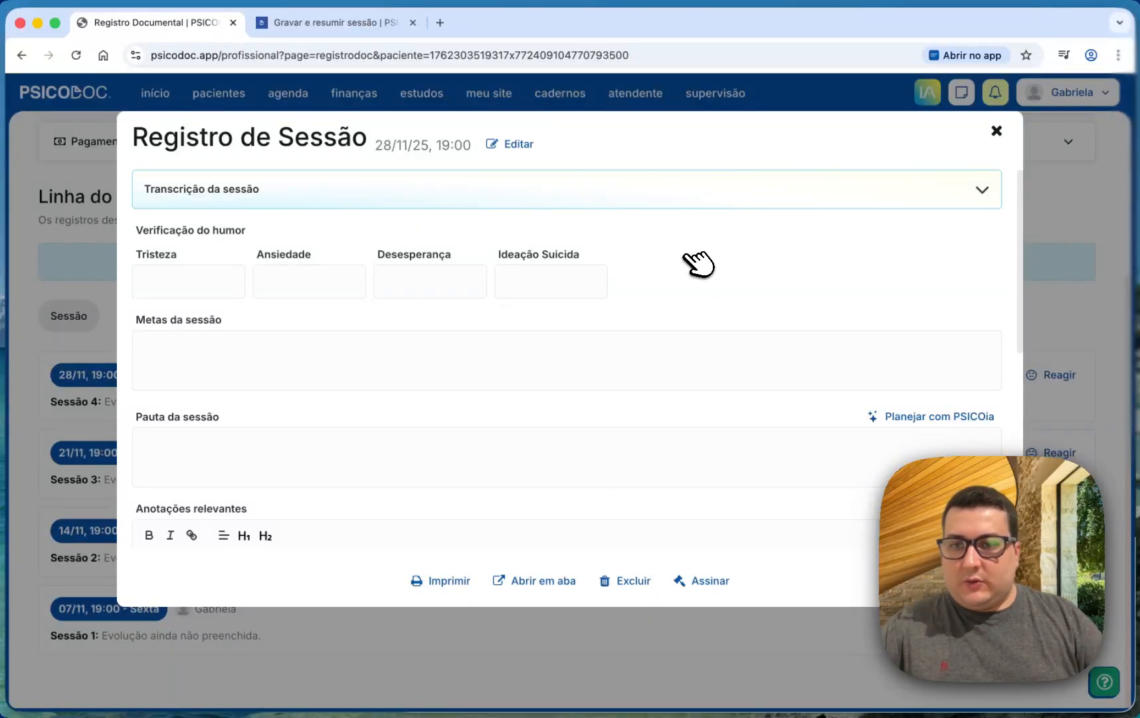
Step: Review the record's fields and session transcription in the Registro de Sessão window, and open the record with Abrir em aba
scroll(358, 295, down, 10)
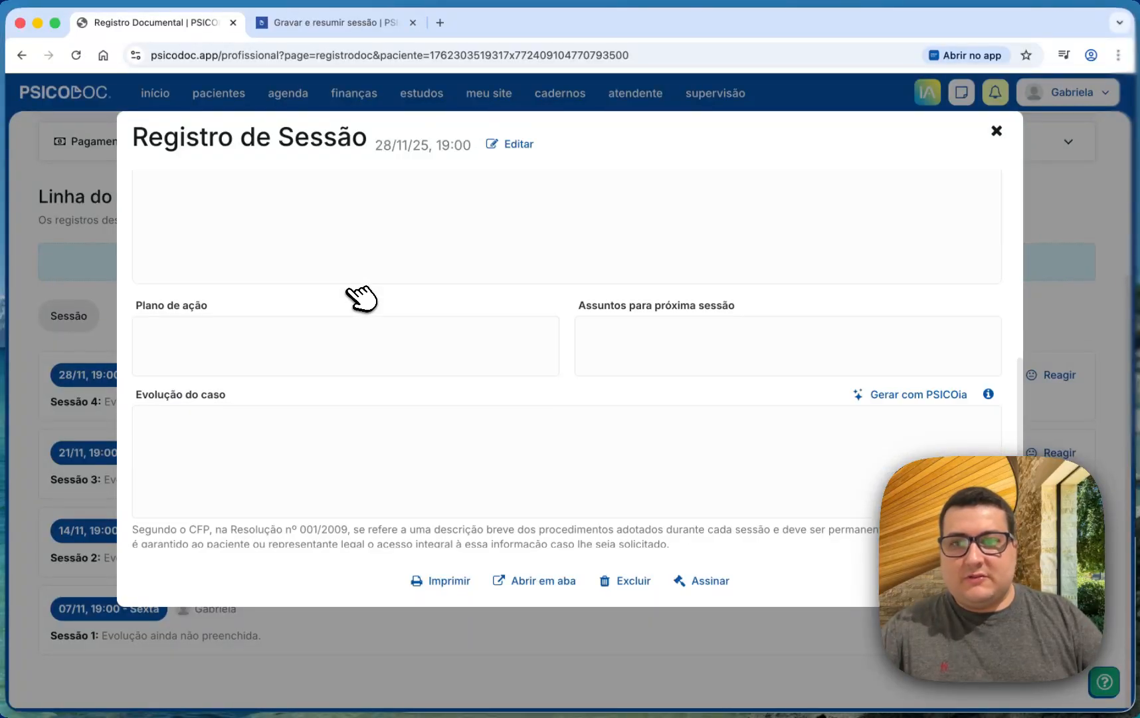
scroll(361, 299, up, 10)
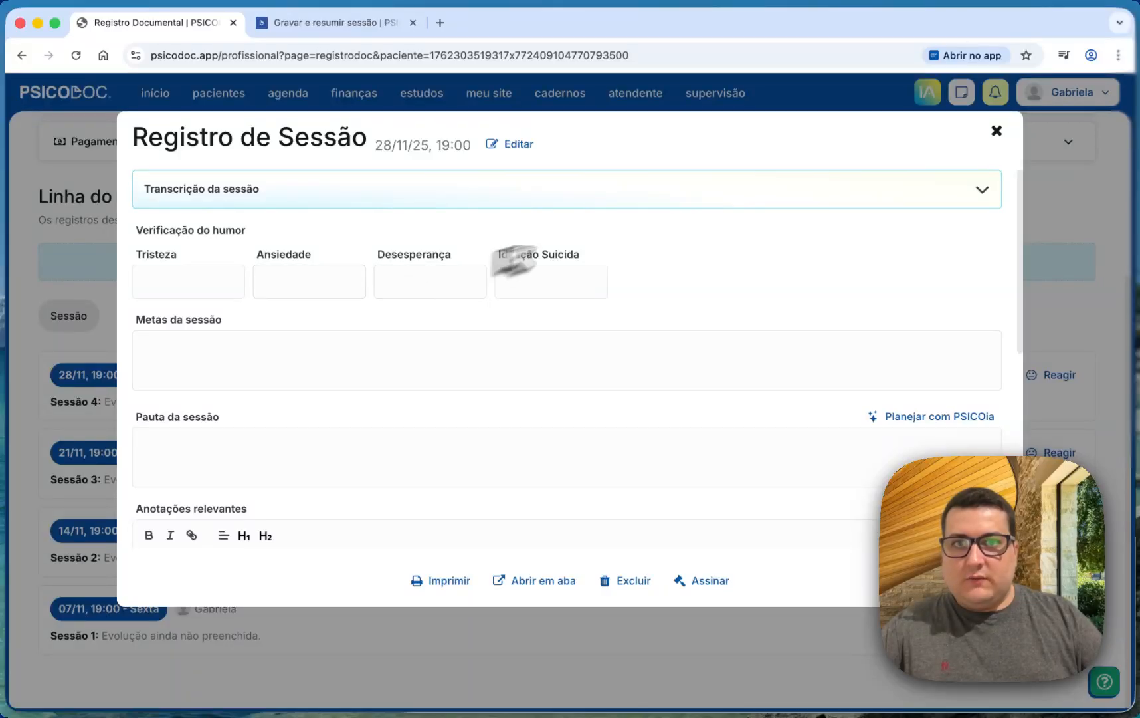
click(672, 199)
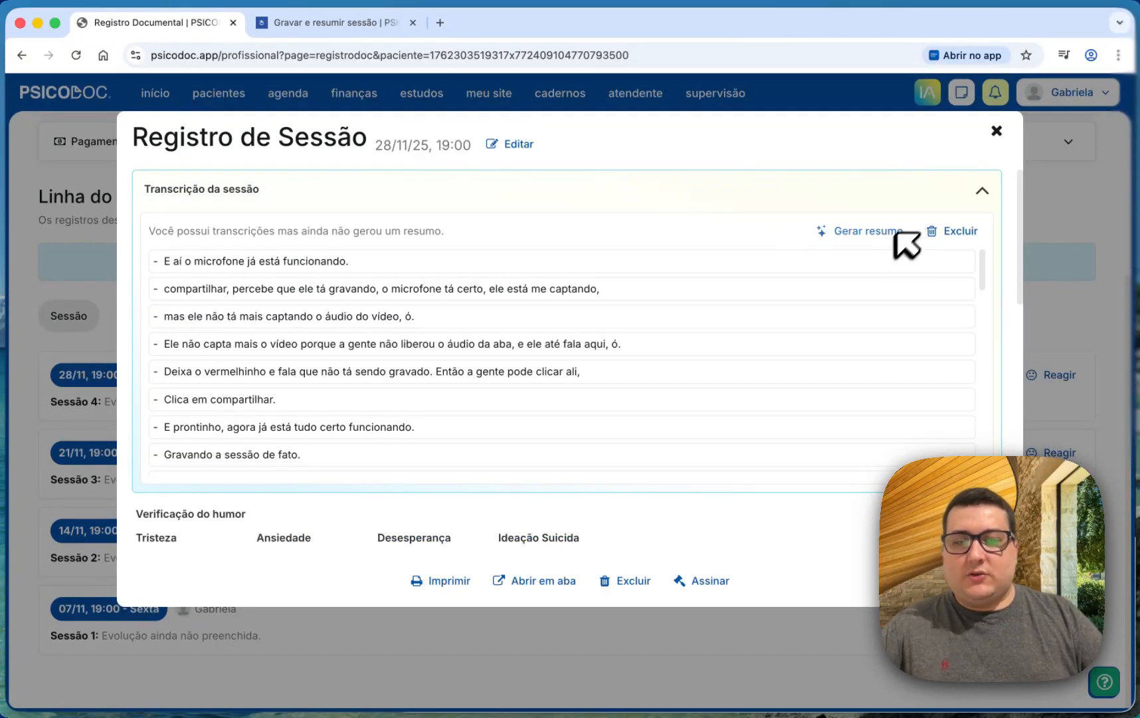
click(556, 187)
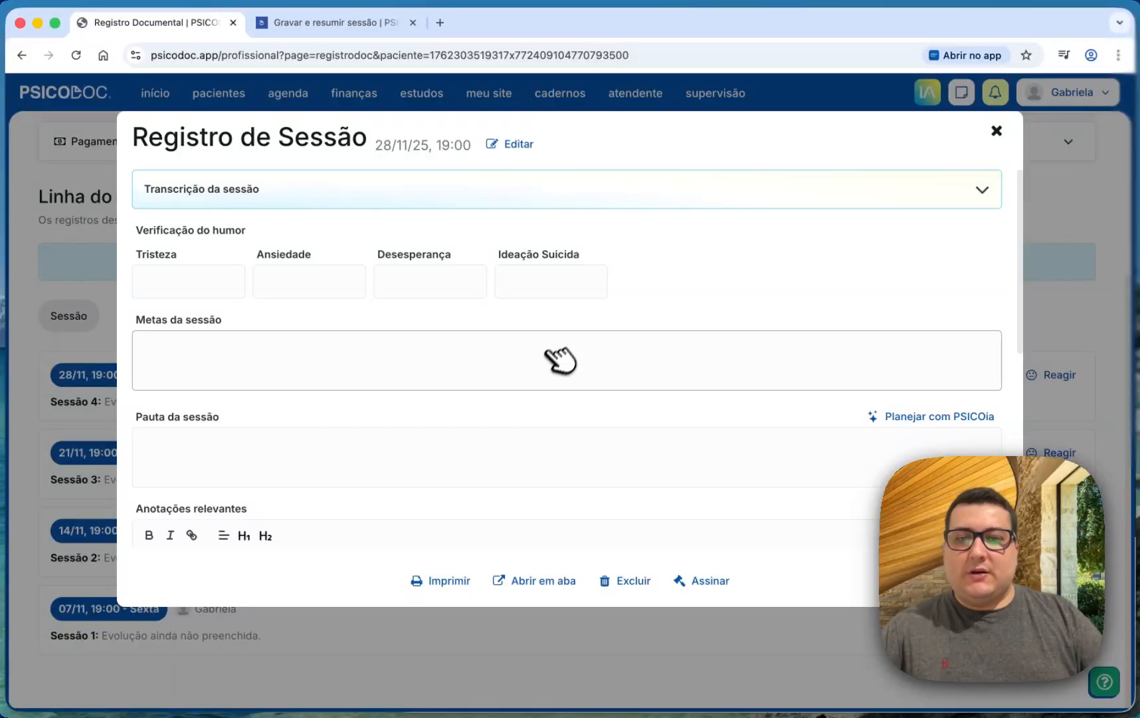
click(551, 581)
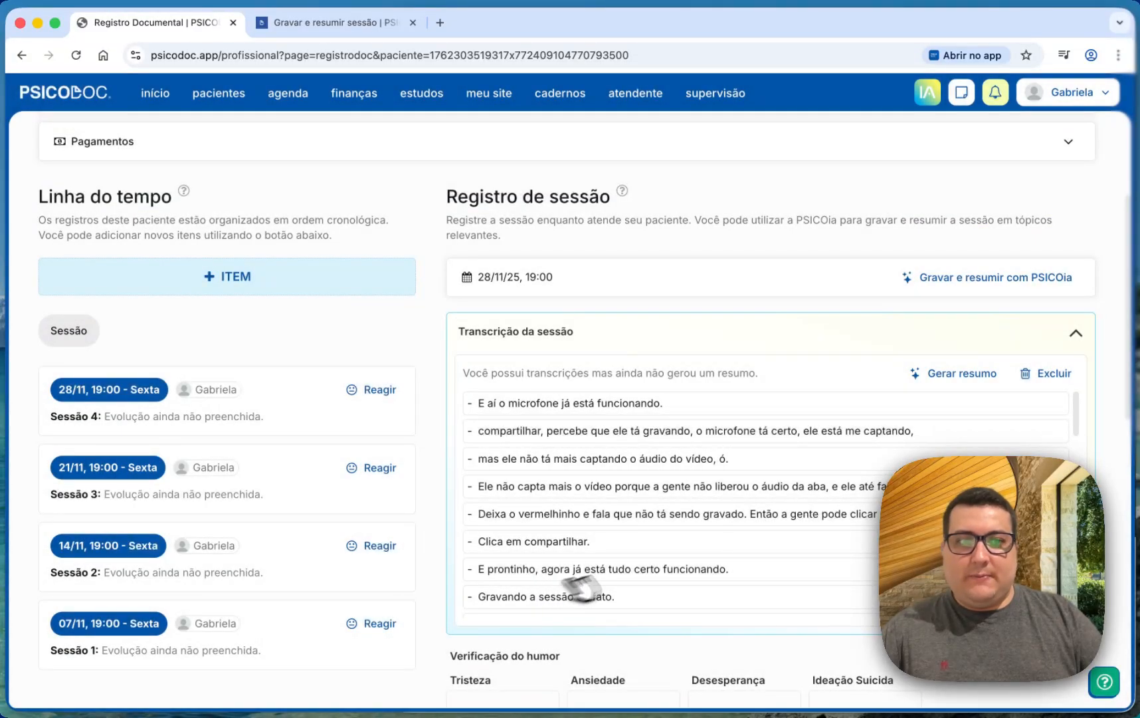
Step: Start a Presencial recording from Gravar e resumir with the Em tópicos model, and finalize it
click(1000, 284)
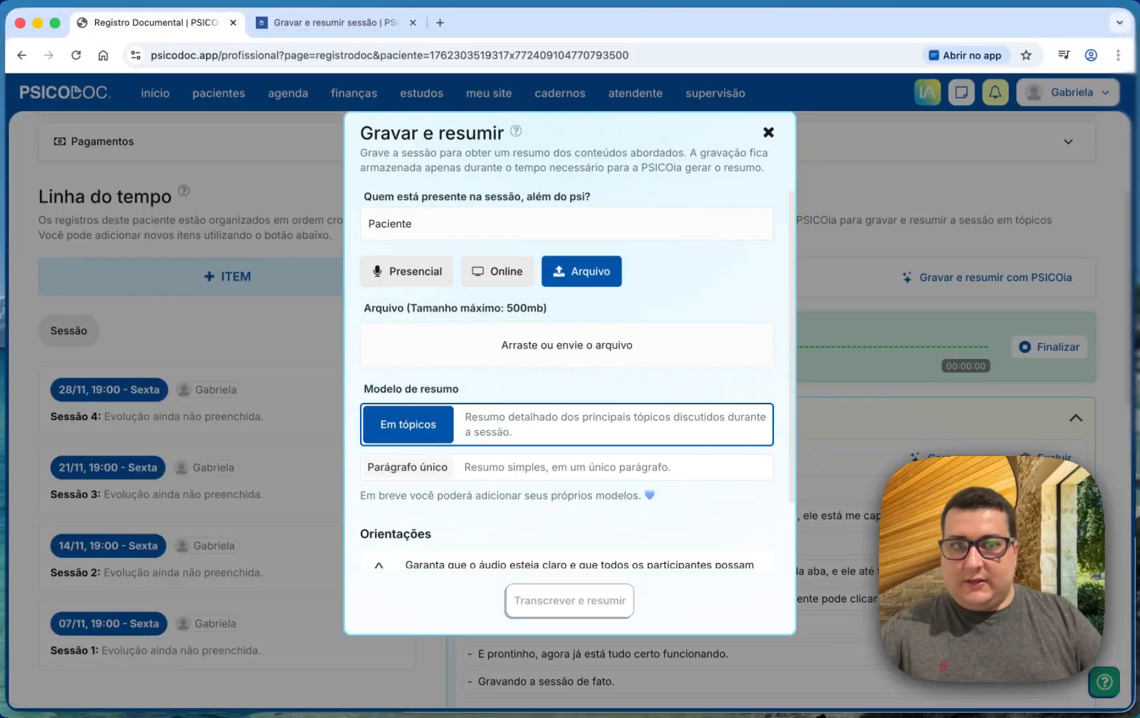
click(420, 276)
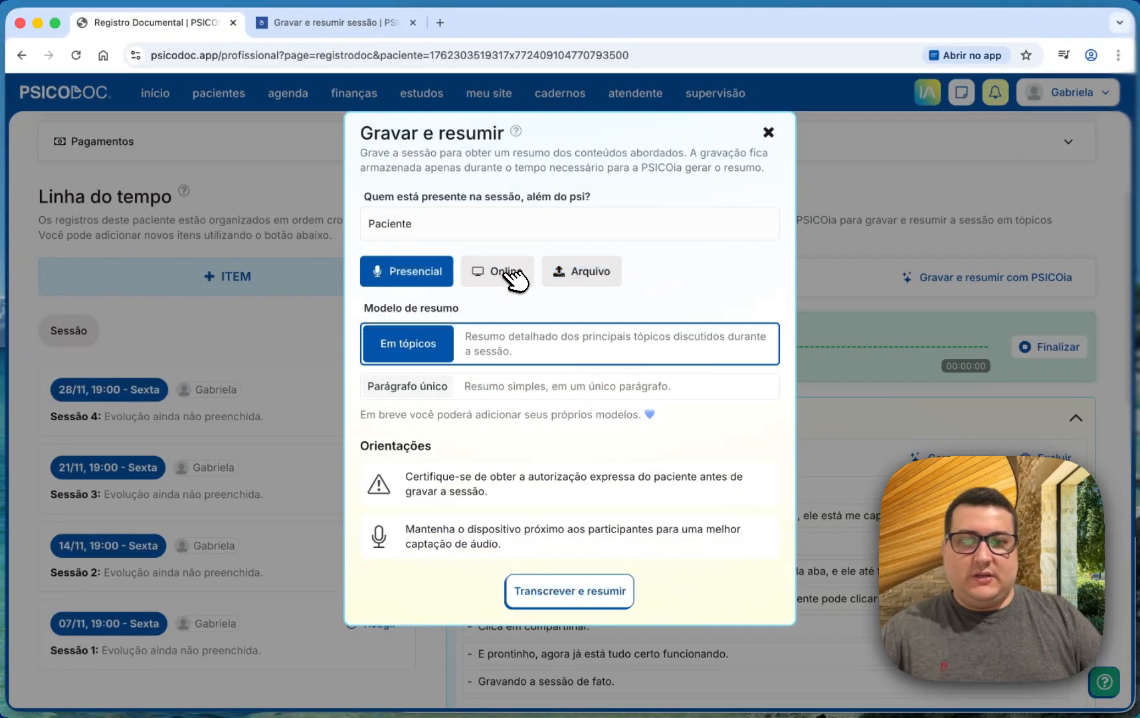
click(506, 276)
click(594, 275)
click(445, 278)
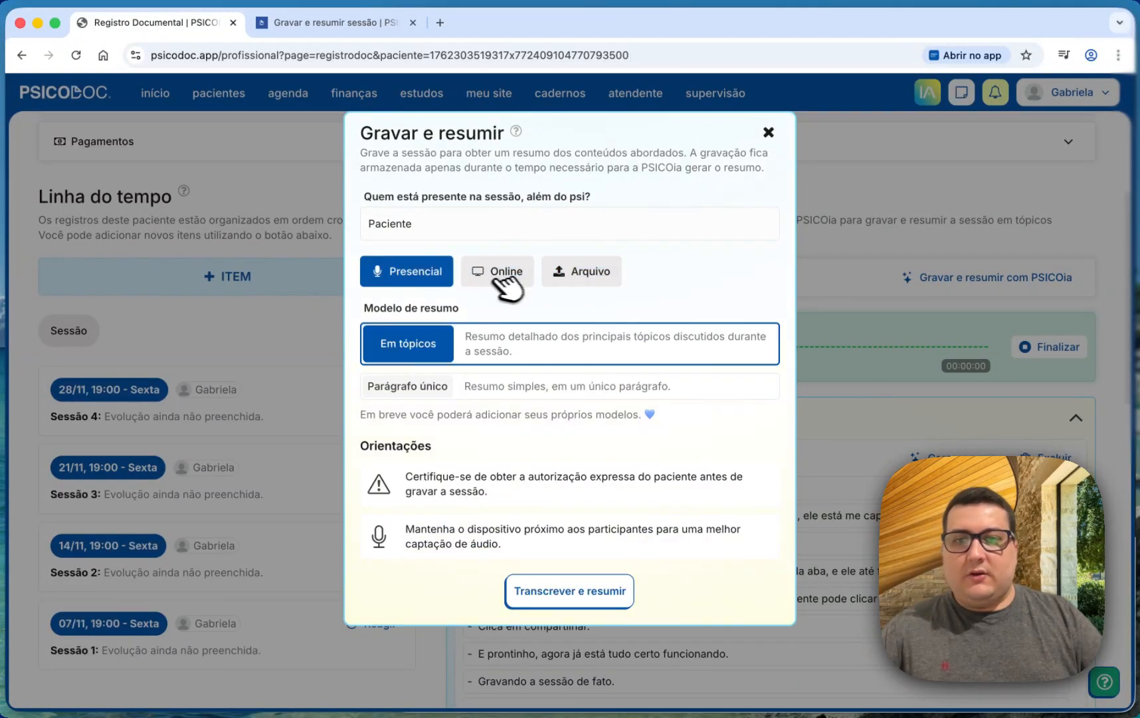
click(768, 133)
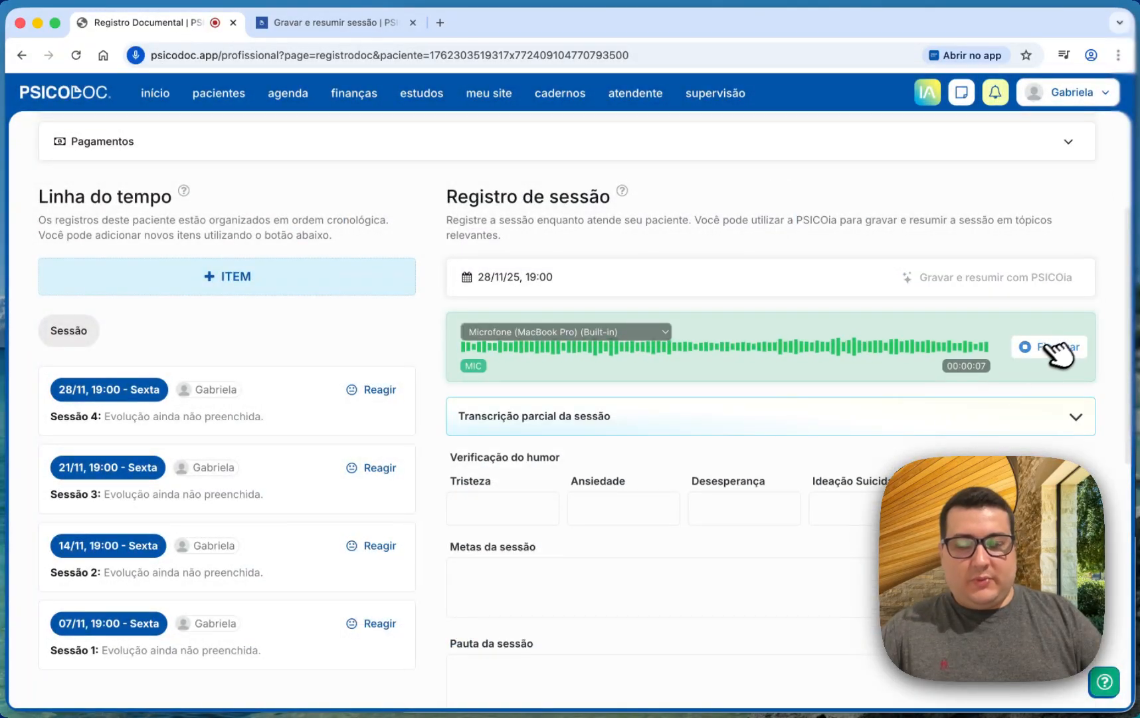
click(1056, 347)
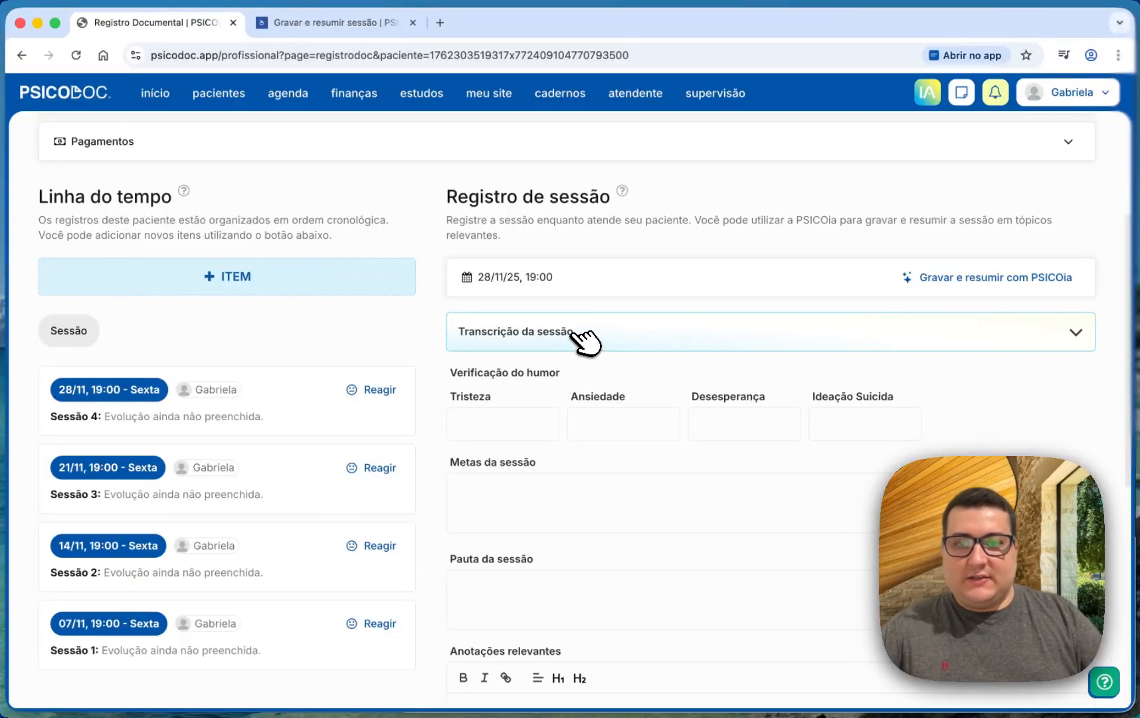
Step: Expand the session transcription, check its lines and generate a new summary with the Em tópicos model
scroll(591, 362, down, 1)
click(573, 292)
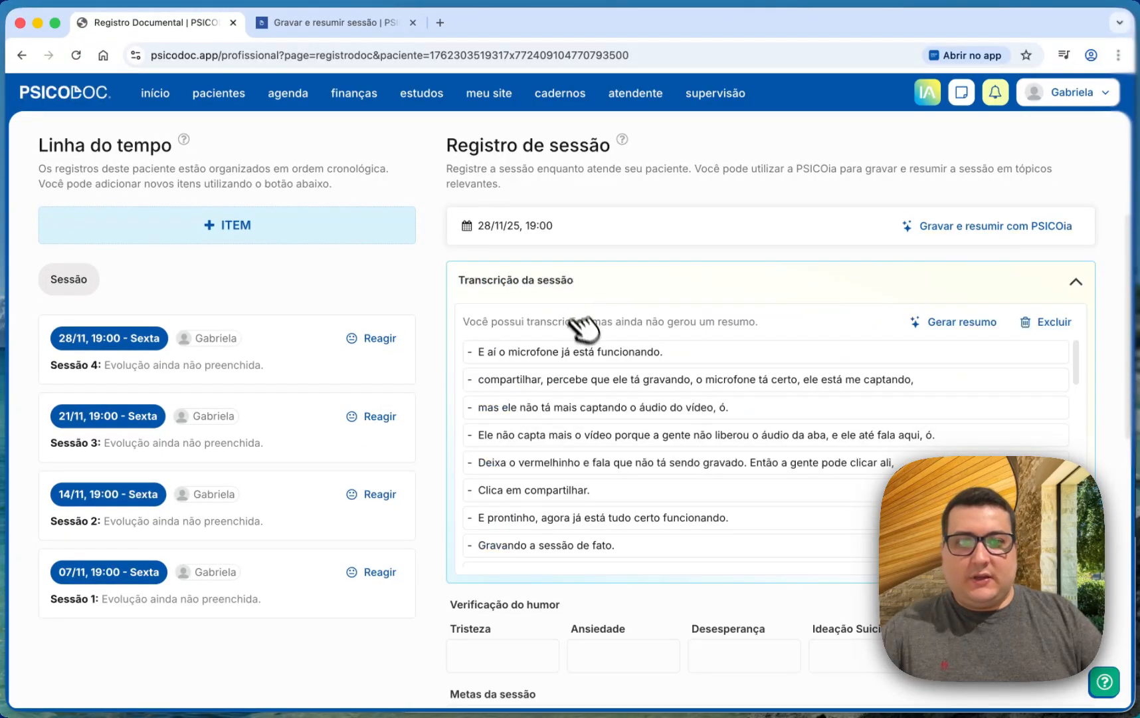
scroll(601, 358, down, 3)
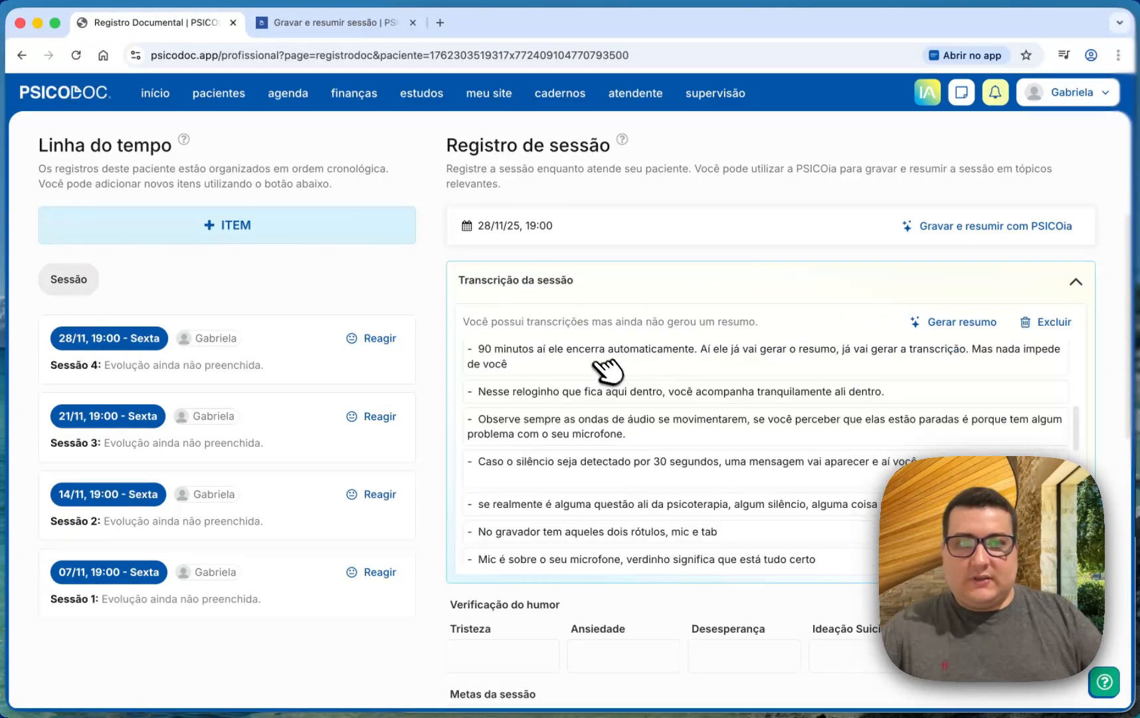
click(957, 323)
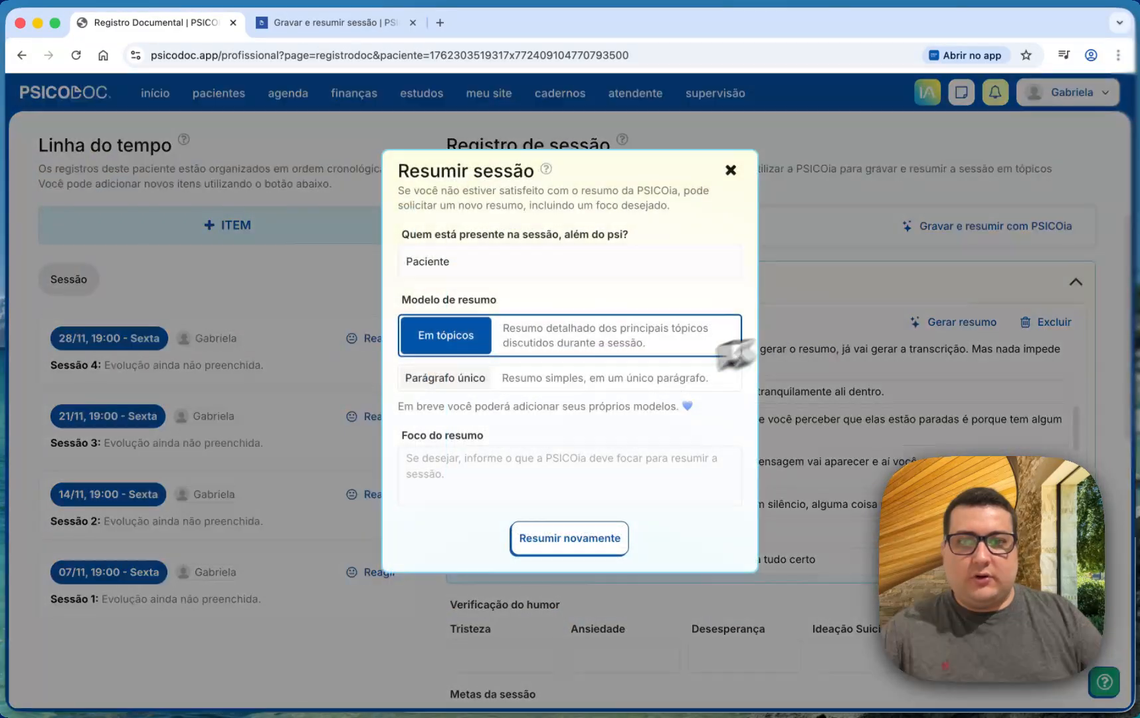
click(731, 170)
Step: Read through the newly generated topic summary and delete all of its text from the session record
scroll(565, 344, down, 2)
scroll(565, 344, down, 3)
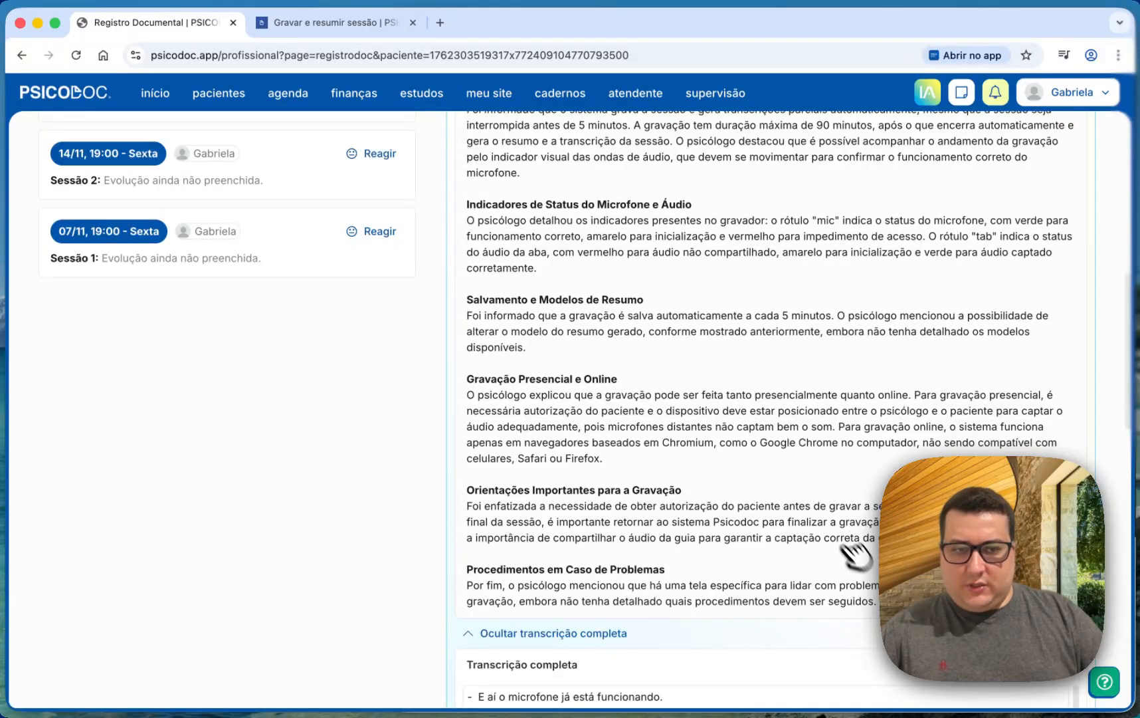
drag(880, 601, 471, 368)
key(BackSpace)
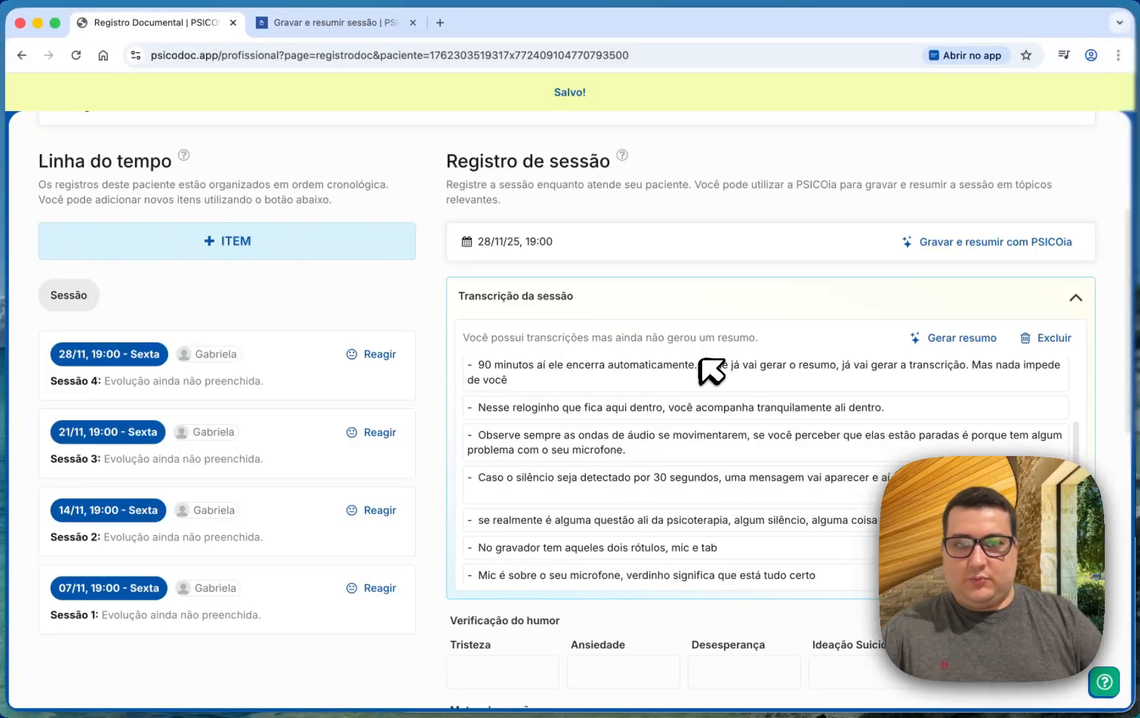
Step: Go to the início page and open the Ajuda e Suporte options
key(ctrl+Tab)
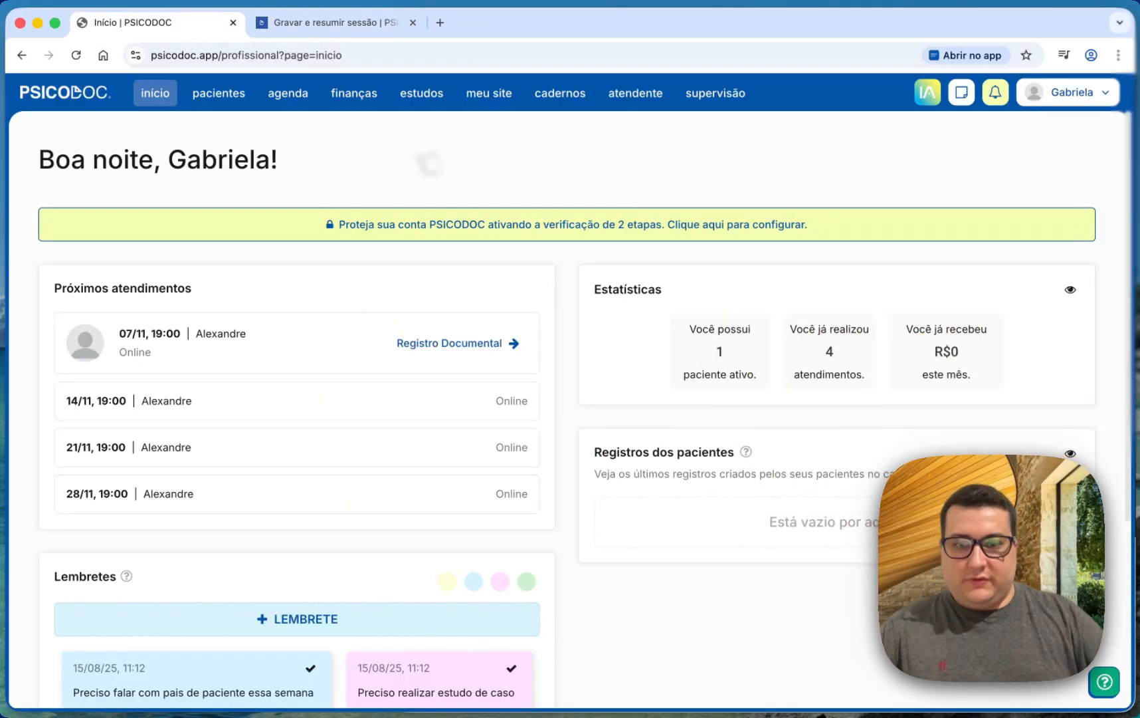
click(1103, 681)
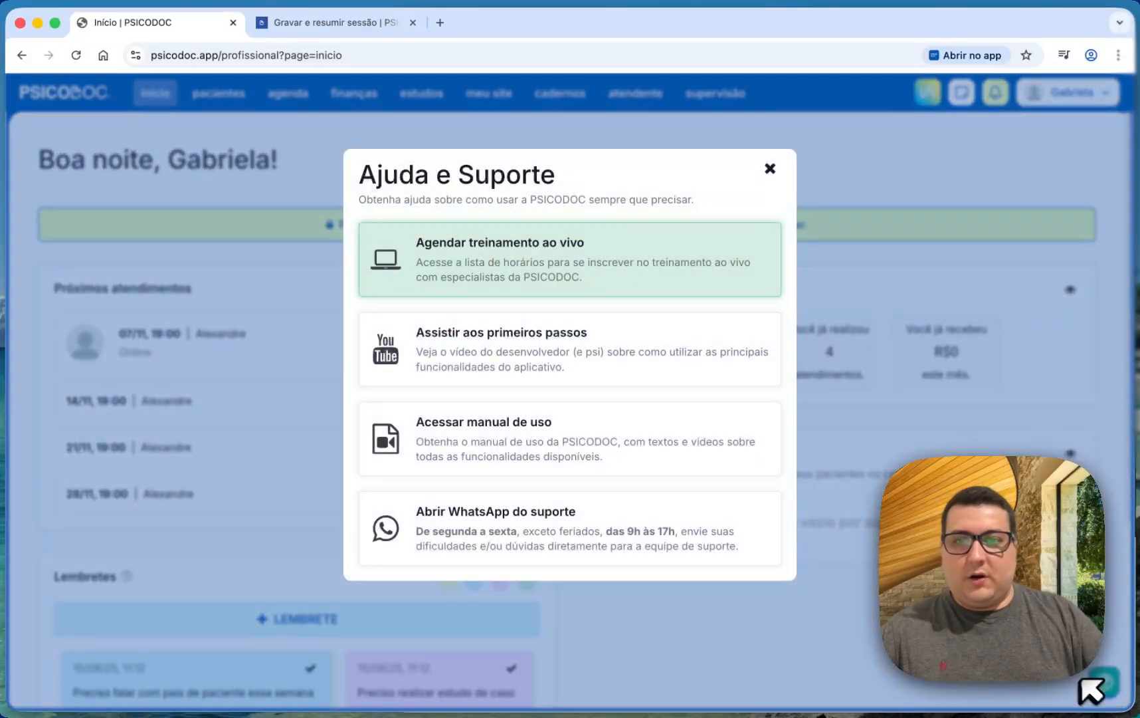